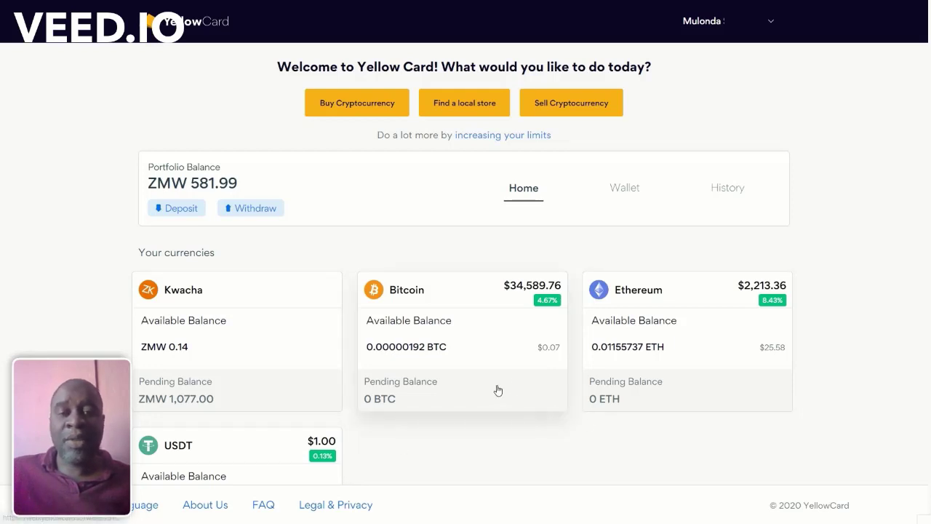
# Step: Show the Wallet page and scroll through the balances, including ZMW 1,077.00 pending, and the Kwacha history
pyautogui.click(624, 198)
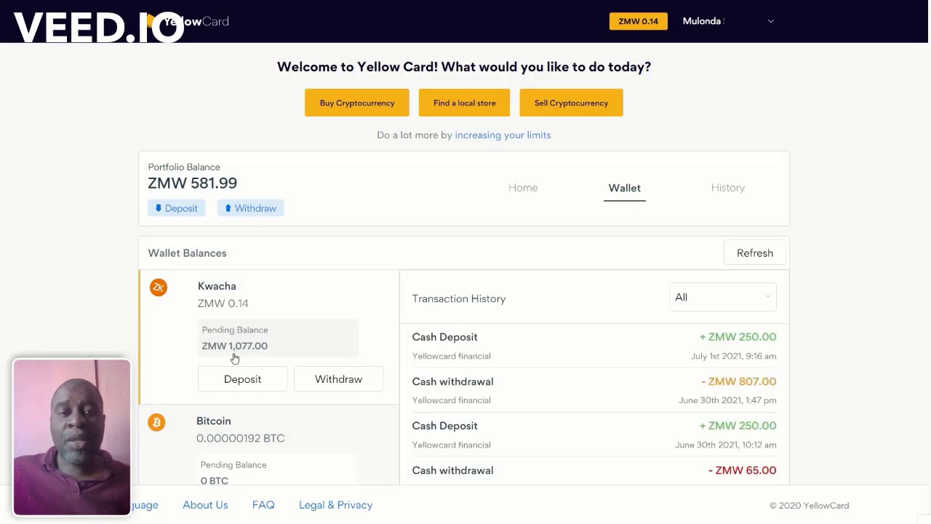
pyautogui.scroll(-1, 244, 326)
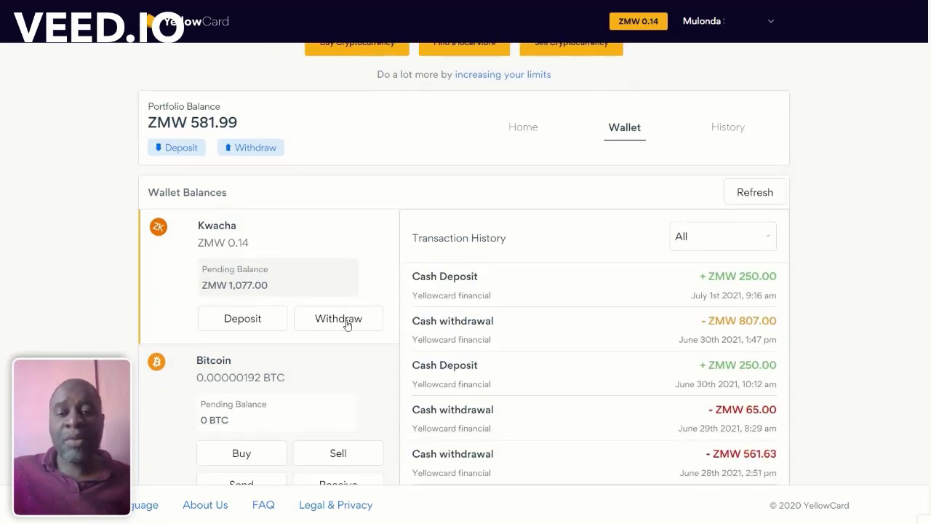
pyautogui.scroll(-1, 276, 336)
pyautogui.scroll(-1, 275, 336)
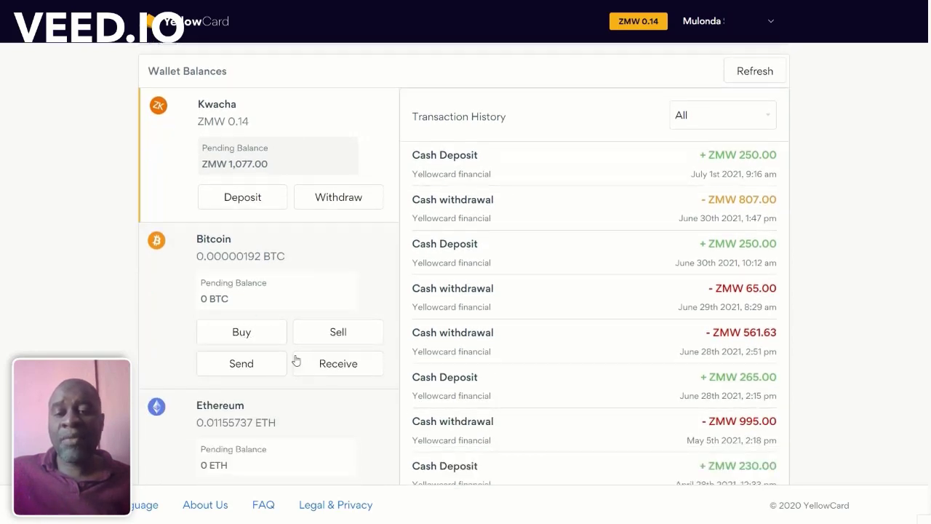
pyautogui.scroll(-3, 276, 350)
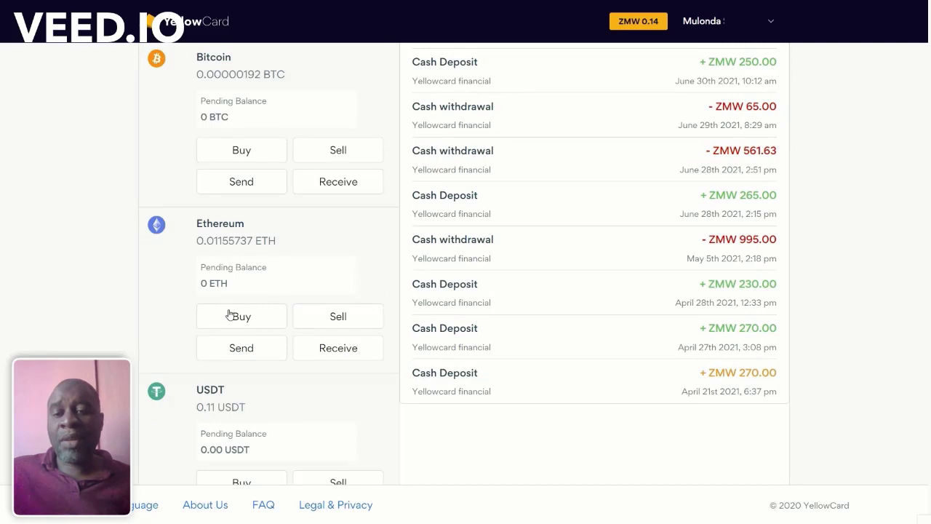
pyautogui.scroll(-2, 312, 350)
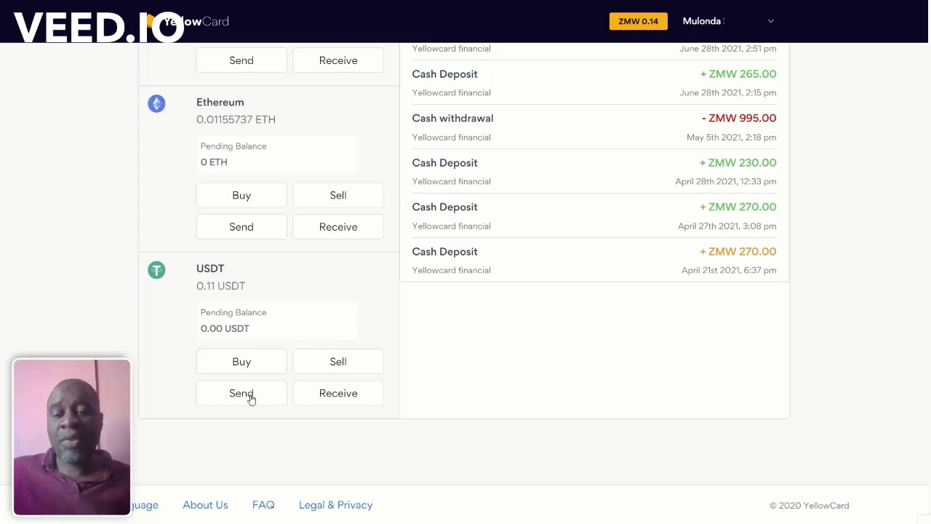
pyautogui.scroll(4, 509, 350)
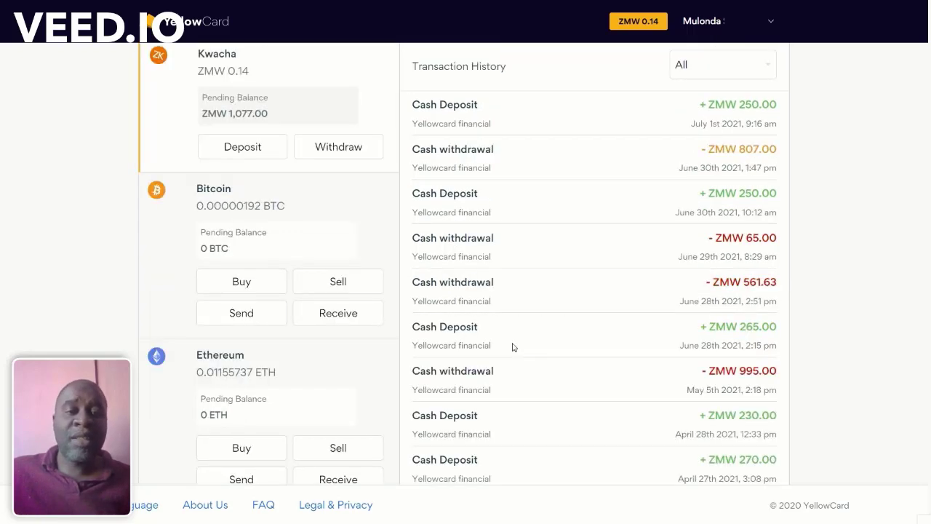
pyautogui.scroll(3, 523, 342)
# Step: Open the transaction History and load more older transactions
pyautogui.click(720, 188)
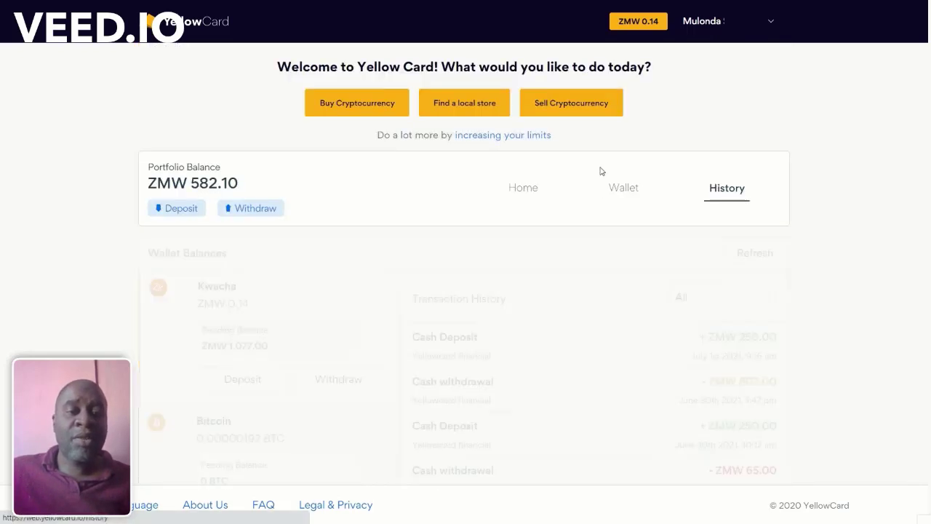
pyautogui.scroll(-5, 567, 232)
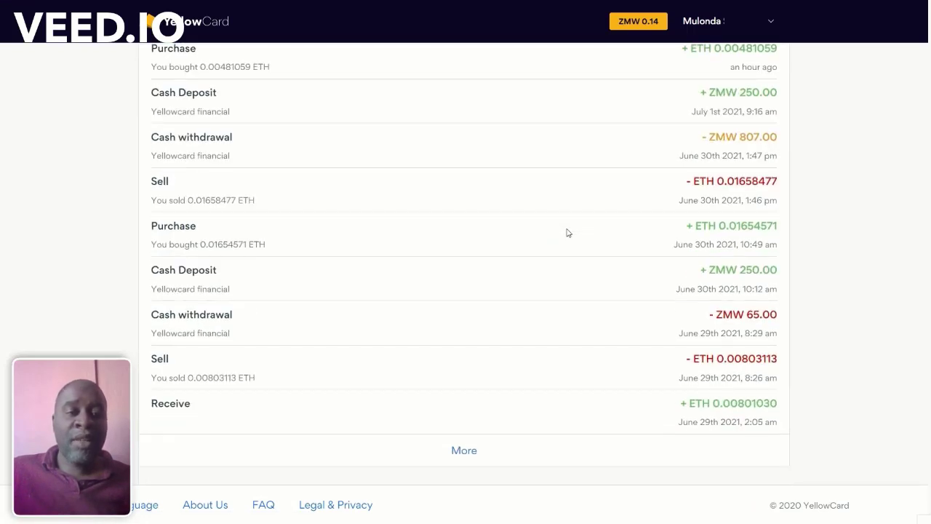
pyautogui.click(472, 452)
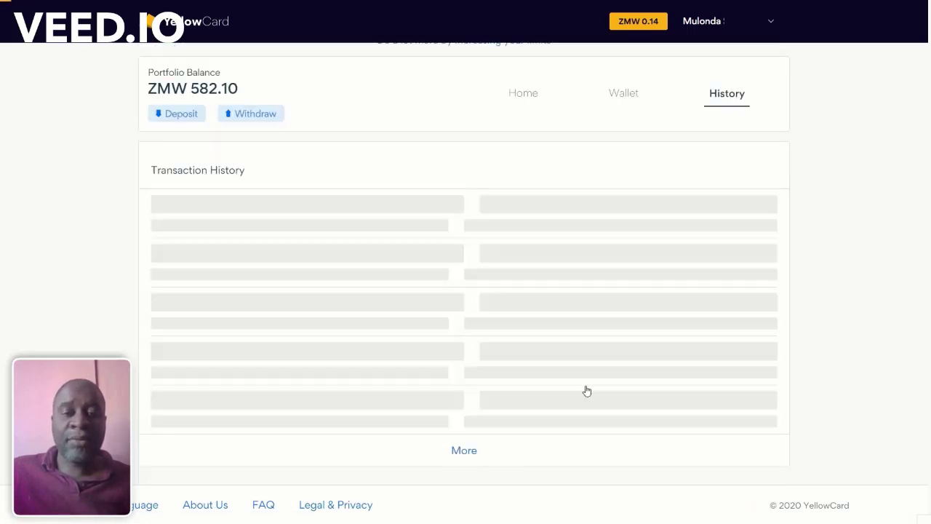
pyautogui.scroll(5, 811, 180)
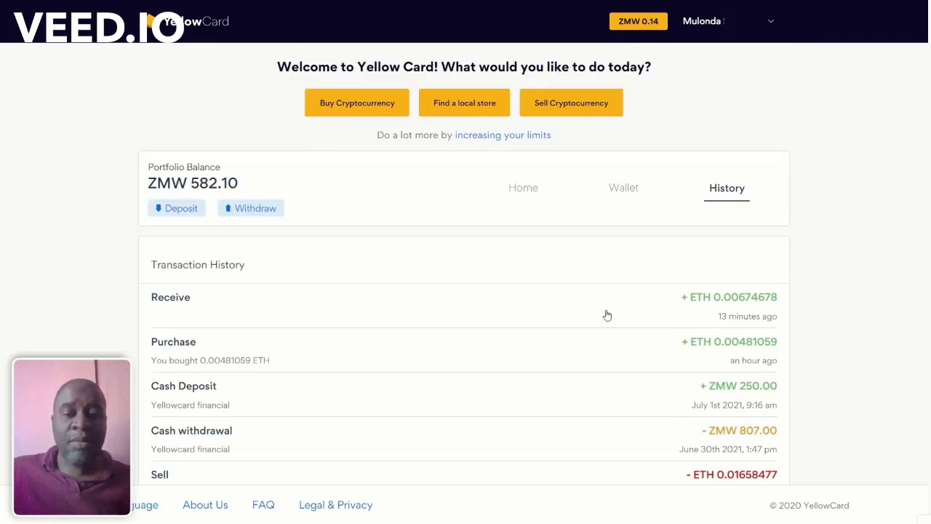
# Step: Inspect the details of the 0.00674678 ETH receive, then load more older transactions
pyautogui.click(582, 315)
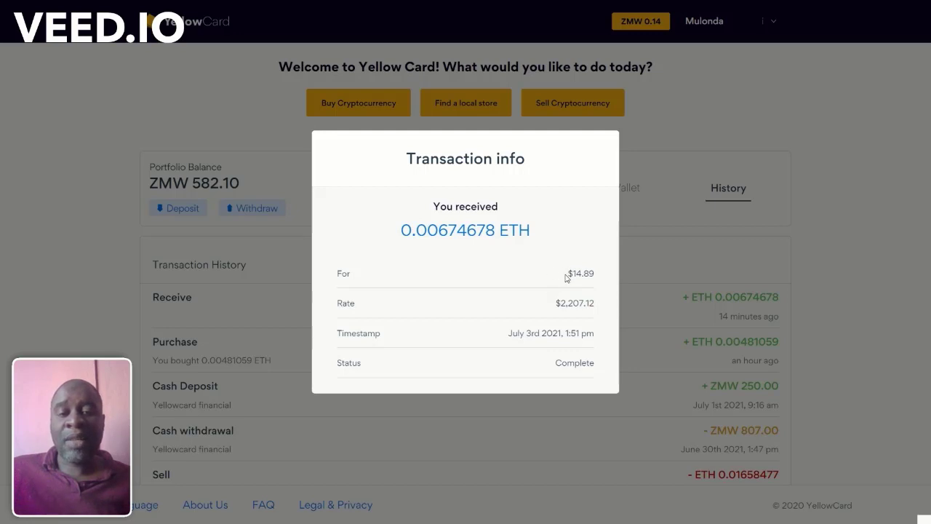
pyautogui.click(756, 149)
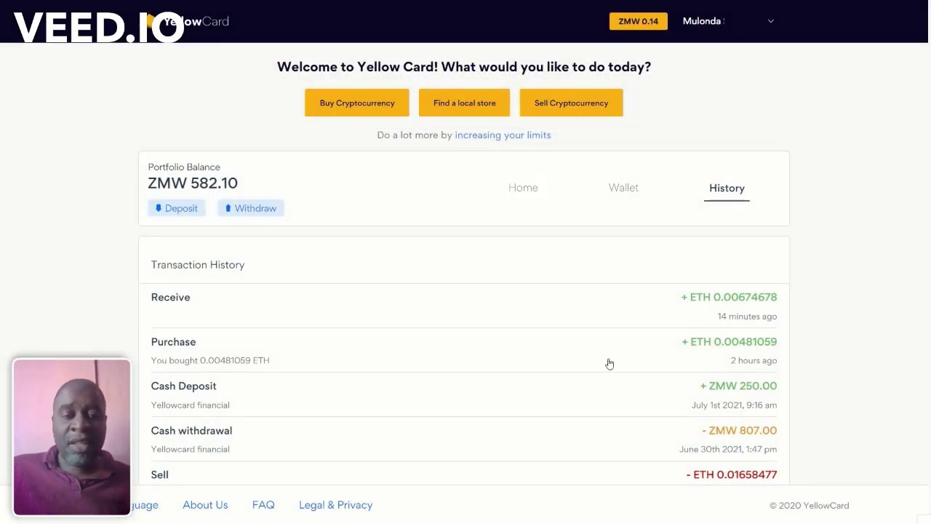
pyautogui.scroll(-10, 676, 327)
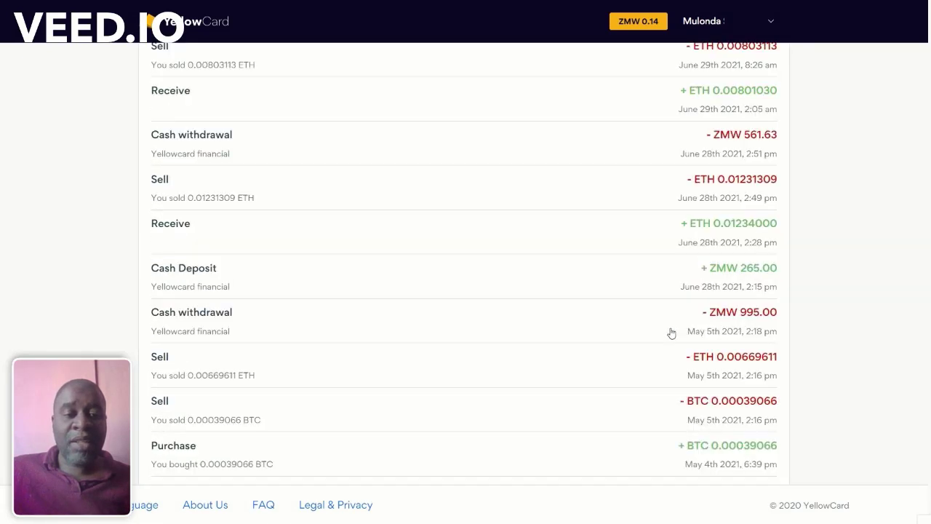
pyautogui.click(452, 456)
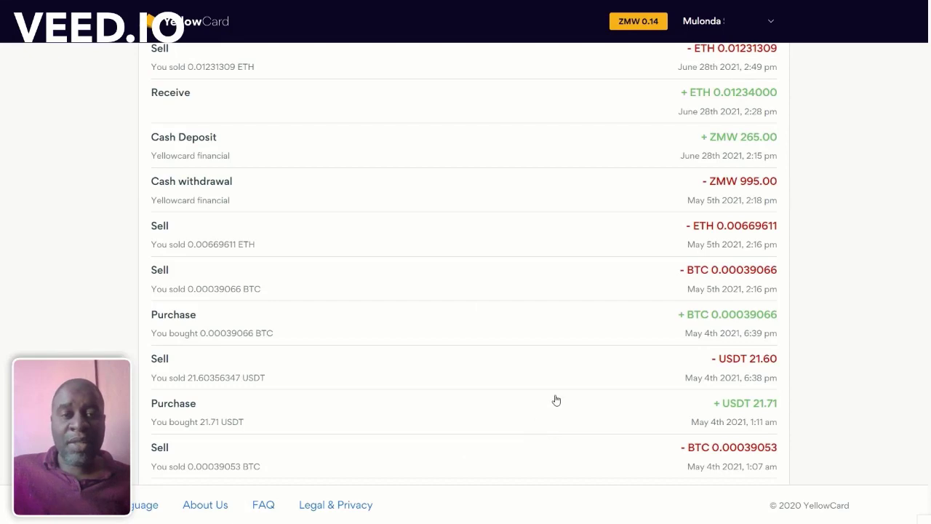
pyautogui.scroll(-3, 555, 401)
pyautogui.scroll(-2, 553, 399)
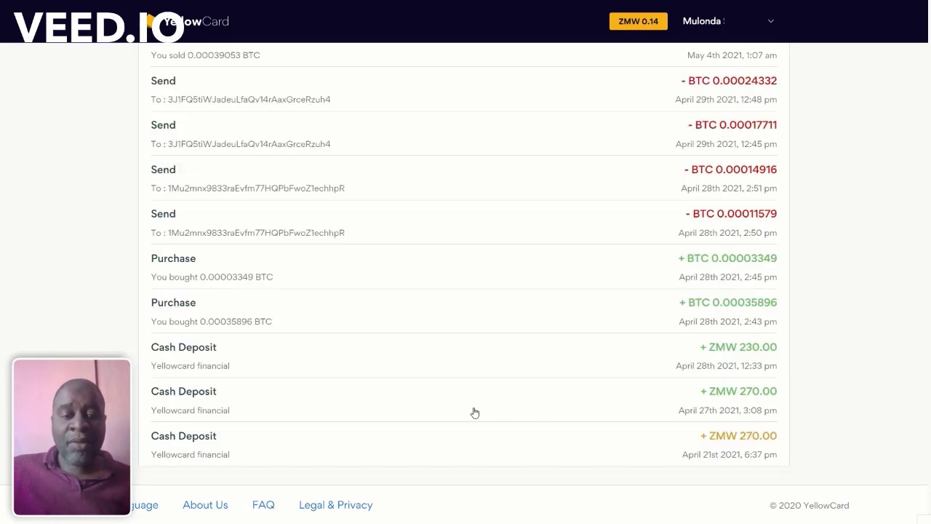
pyautogui.scroll(1, 473, 412)
pyautogui.scroll(15, 525, 408)
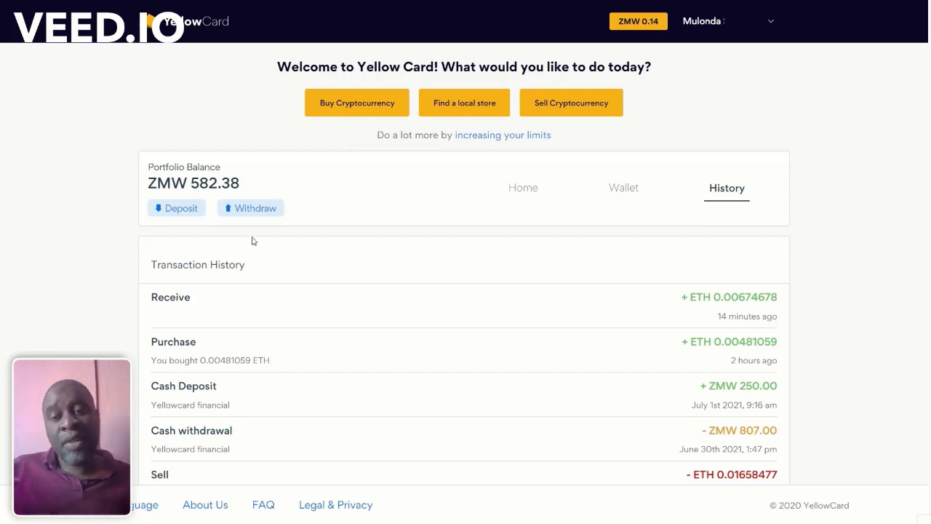
# Step: From the Wallet, select Ethereum and open its Sell form with 0.01155737 ETH available
pyautogui.click(622, 188)
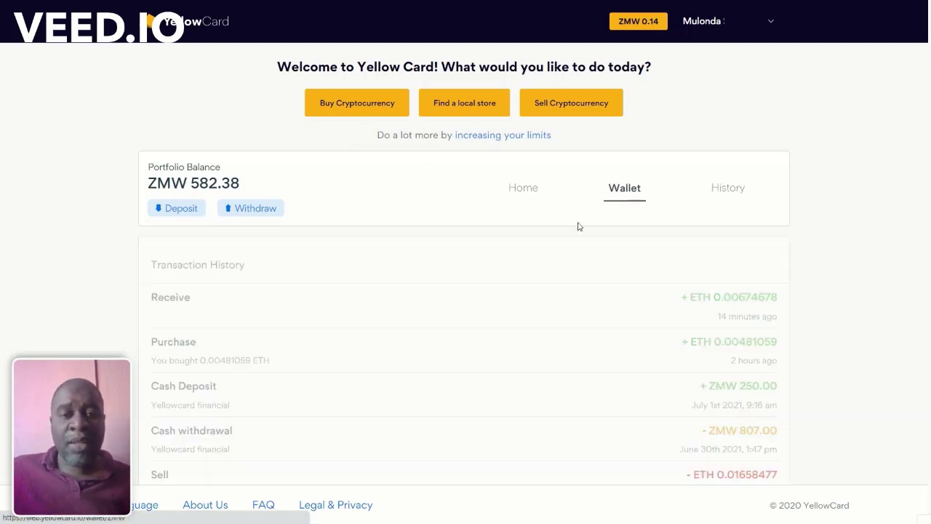
pyautogui.scroll(-5, 334, 306)
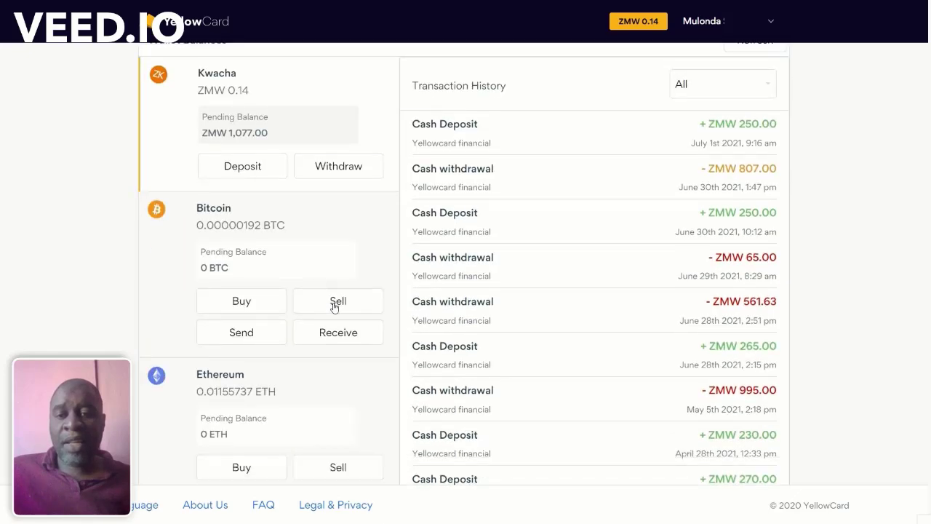
pyautogui.scroll(-1, 334, 307)
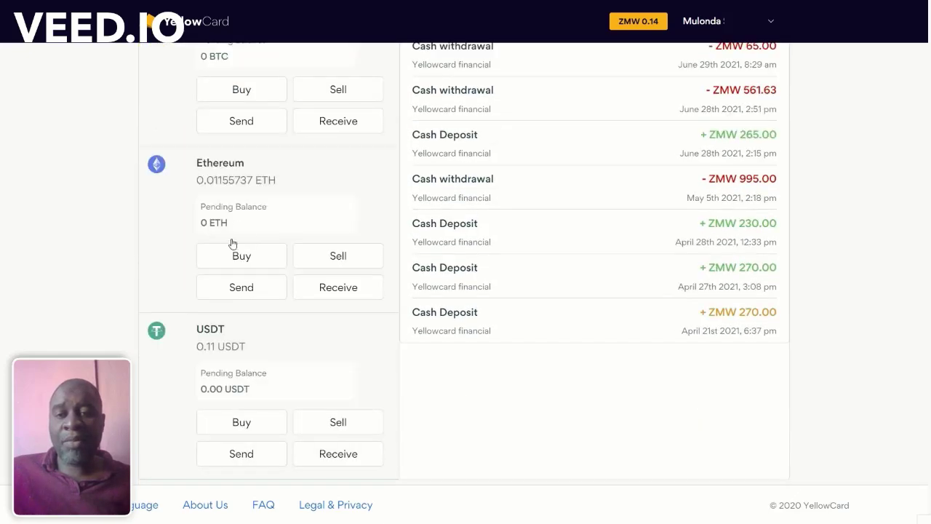
pyautogui.click(245, 191)
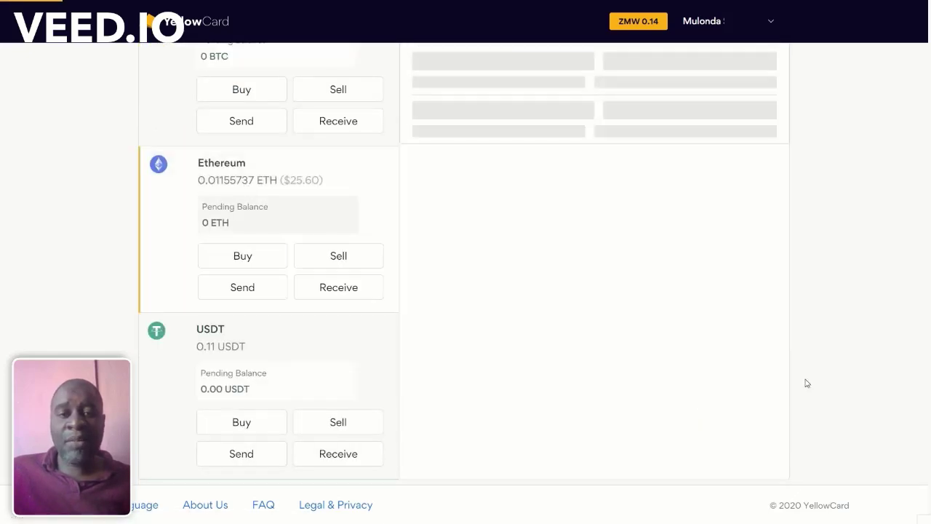
pyautogui.scroll(2, 592, 378)
pyautogui.scroll(-1, 601, 353)
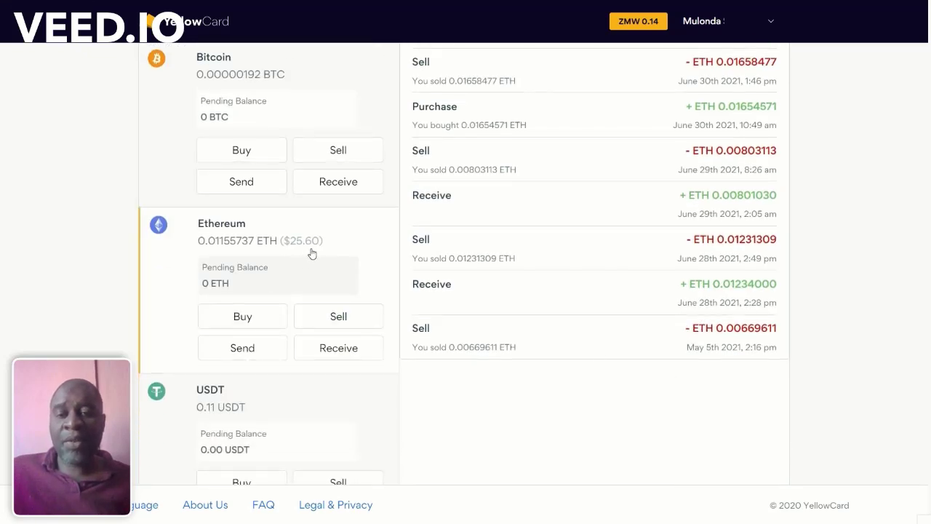
pyautogui.click(333, 323)
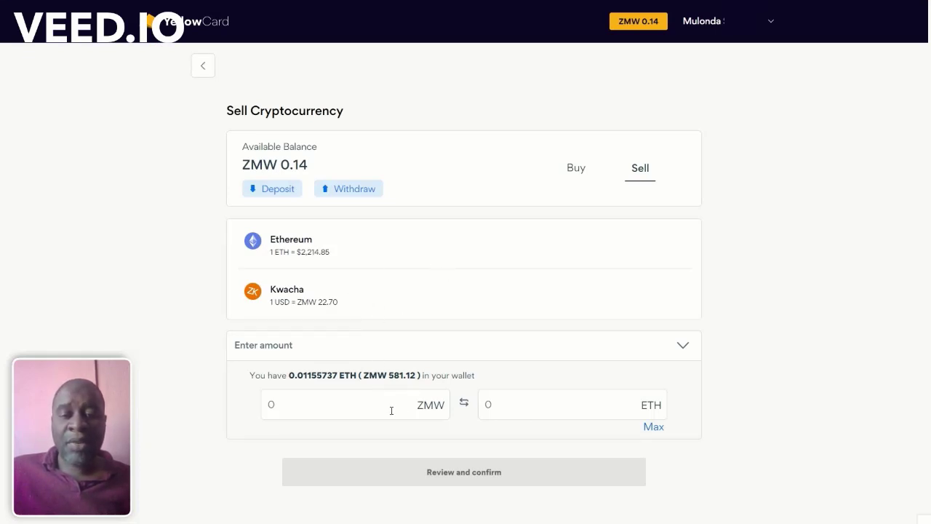
# Step: Sell the maximum 0.01155737 ETH for Kwacha, confirm it, and dismiss the success message
pyautogui.click(652, 427)
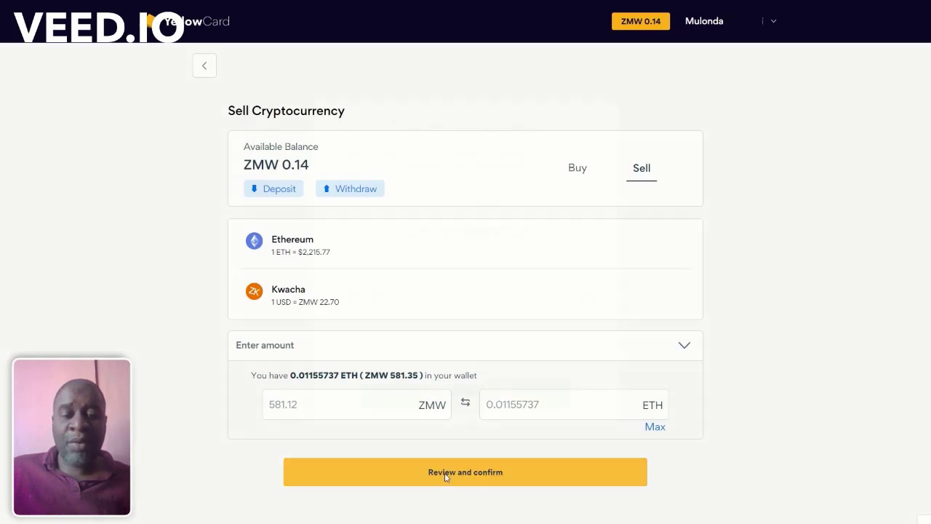
pyautogui.click(445, 474)
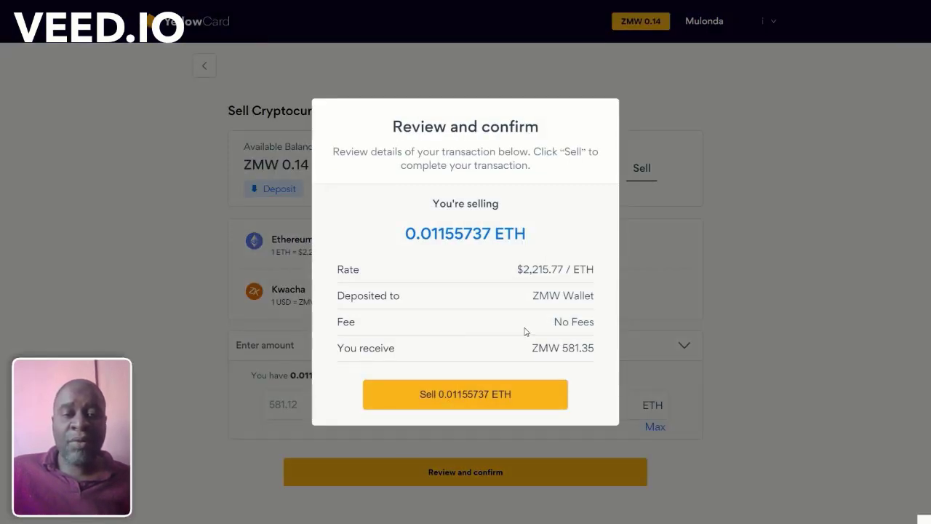
pyautogui.click(459, 395)
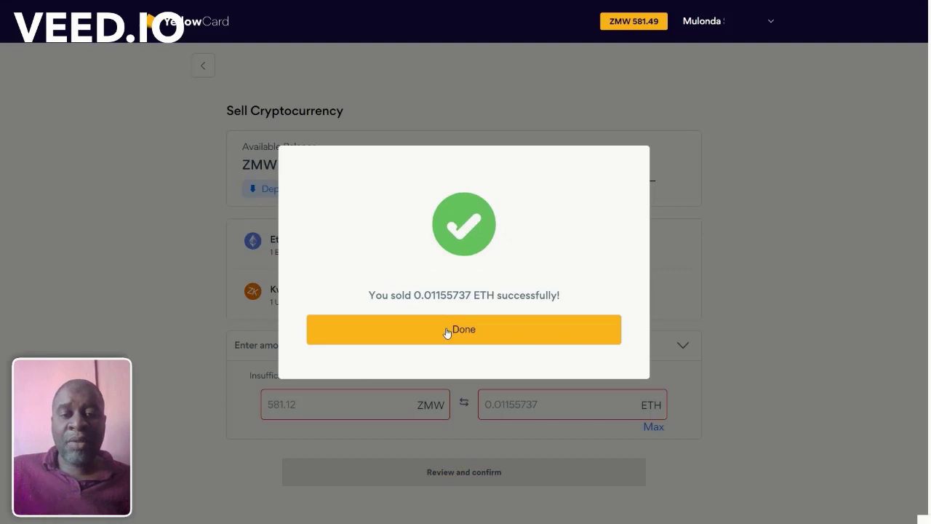
pyautogui.click(447, 331)
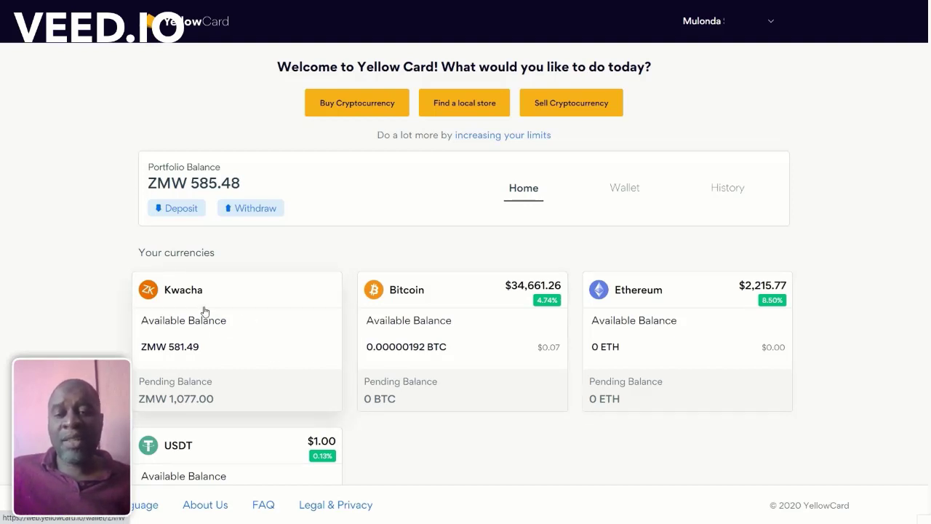
# Step: Open the Bitcoin wallet and start a Bitcoin purchase
pyautogui.click(429, 301)
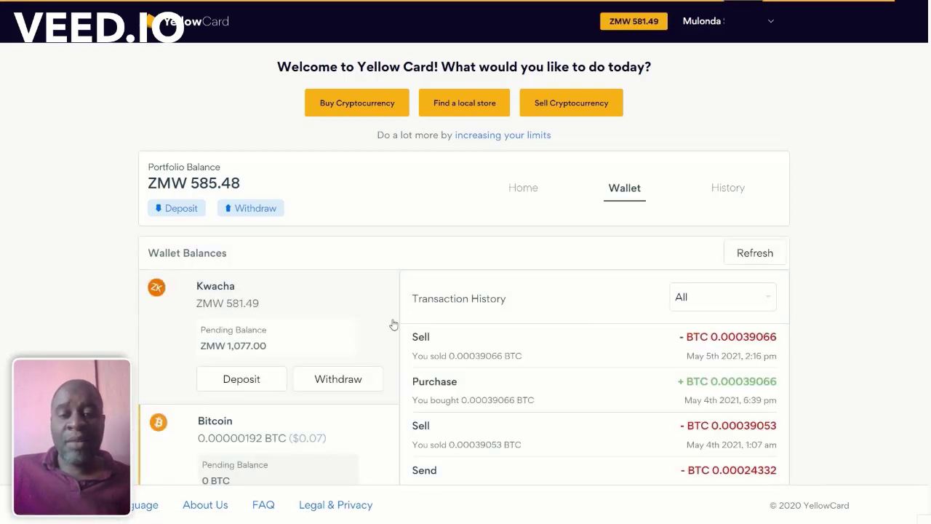
pyautogui.scroll(-1, 366, 339)
pyautogui.scroll(1, 366, 339)
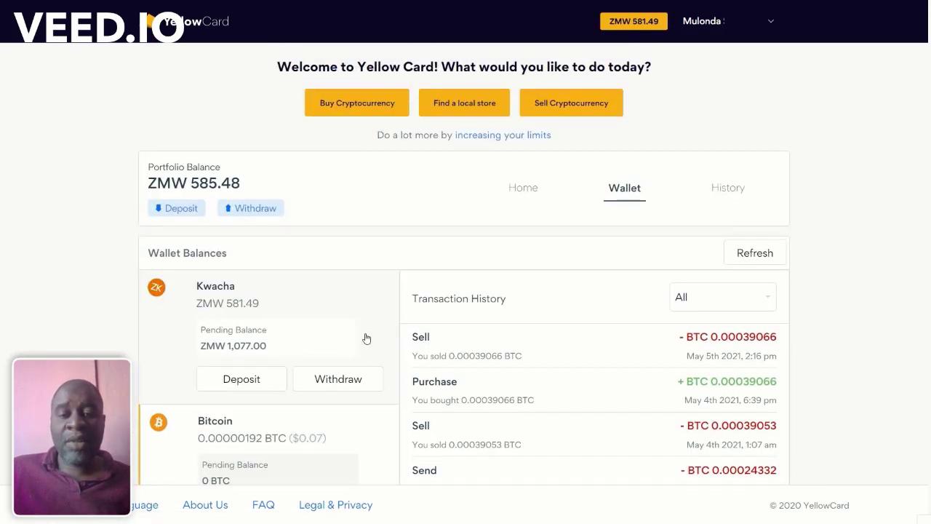
pyautogui.scroll(-2, 366, 338)
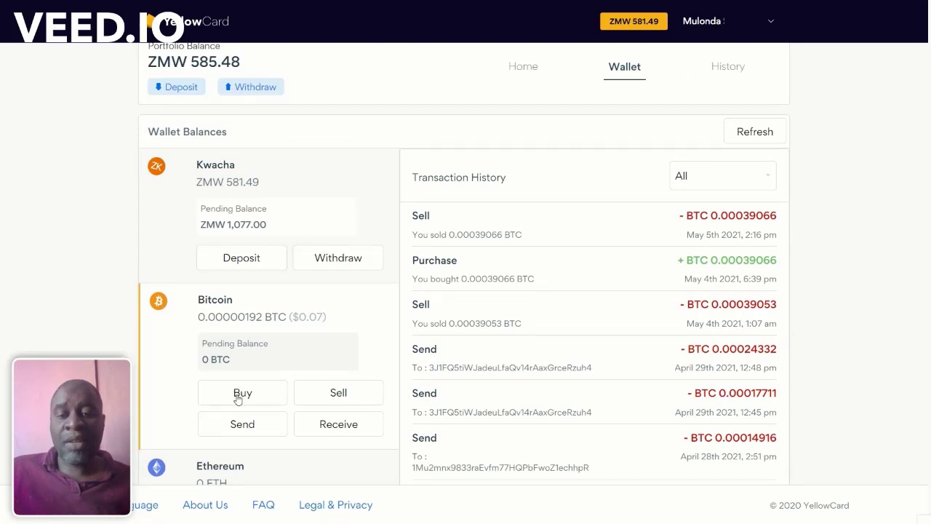
pyautogui.click(237, 399)
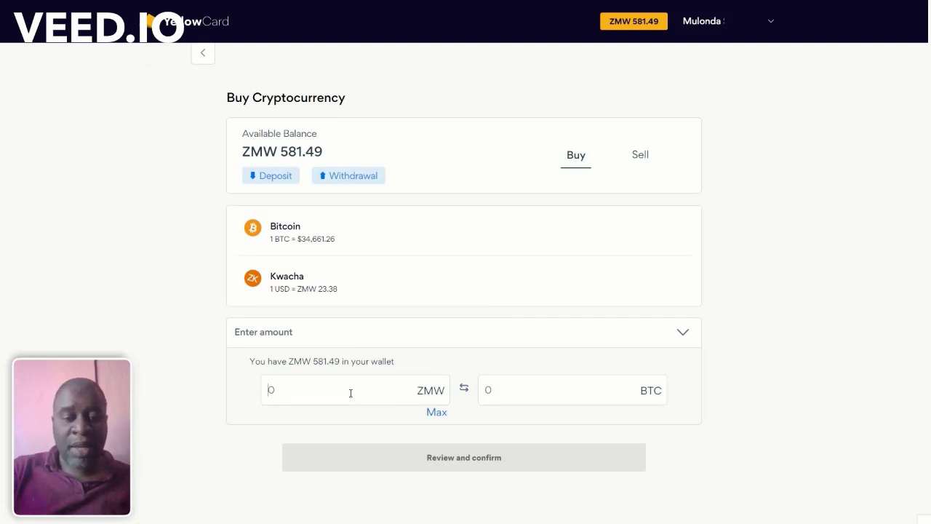
# Step: Enter ZMW 22.59 as the spend amount, review, and pay for 0.00002799 BTC
pyautogui.click(350, 392)
pyautogui.write('10')
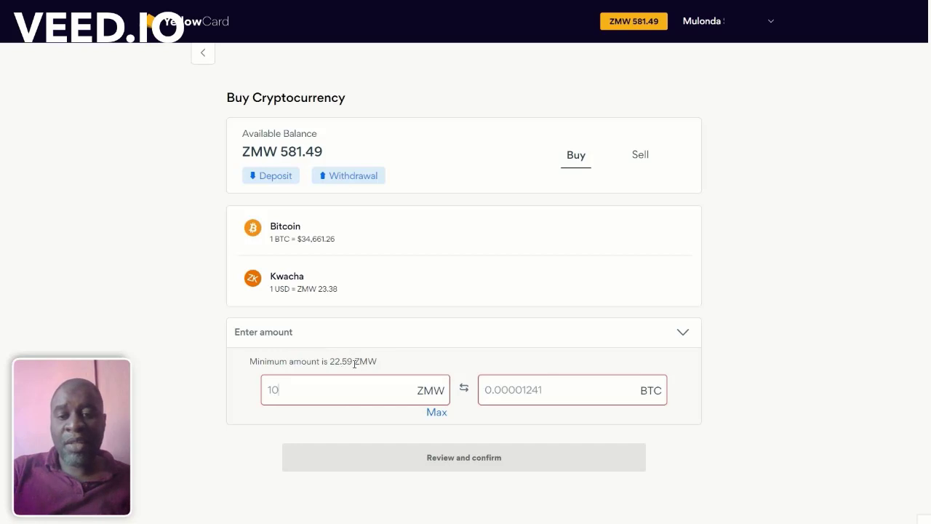
pyautogui.press('BackSpace')
pyautogui.press('BackSpace')
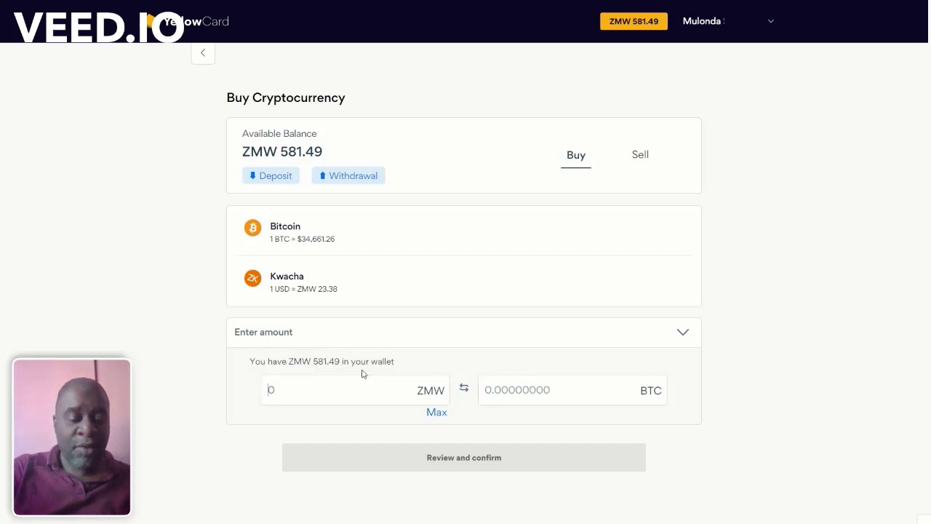
pyautogui.write('2.59')
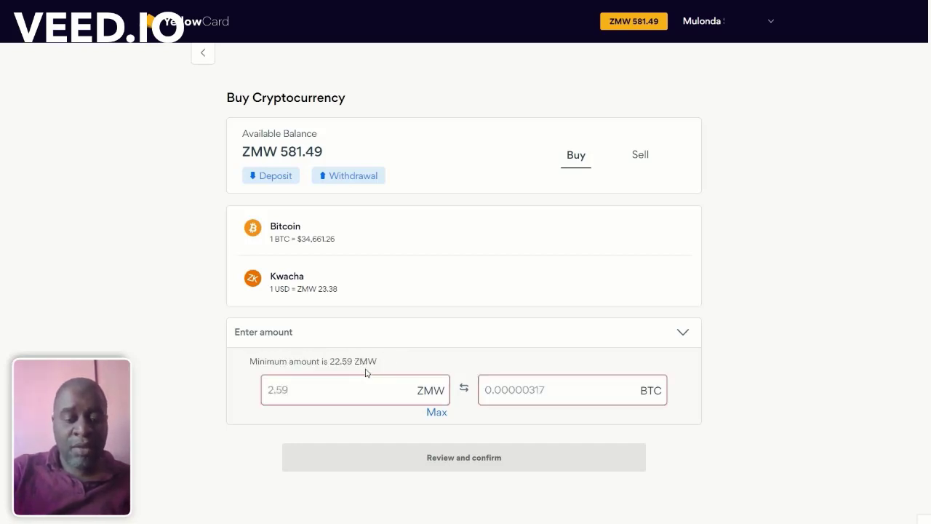
pyautogui.press('BackSpace')
pyautogui.press('BackSpace')
pyautogui.press('BackSpace')
pyautogui.write('22.')
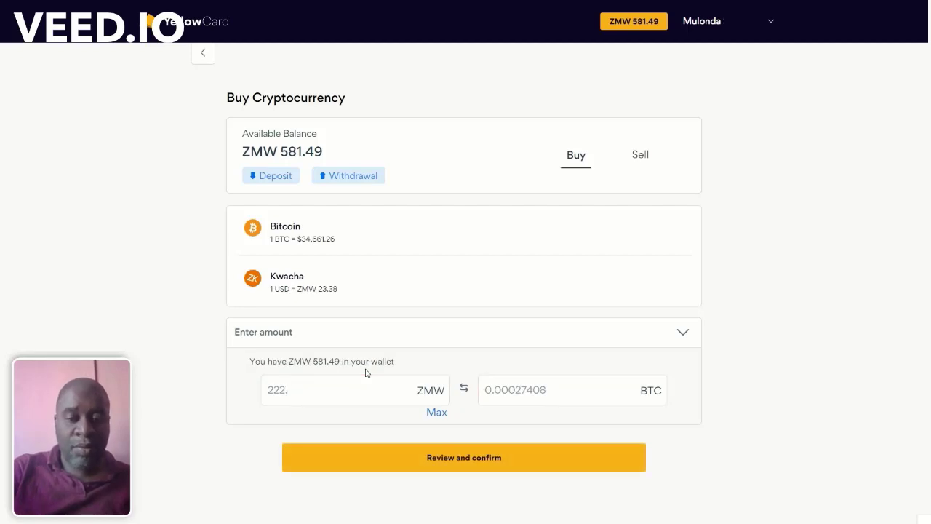
pyautogui.press('BackSpace')
pyautogui.press('BackSpace')
pyautogui.press('BackSpace')
pyautogui.write('2.5')
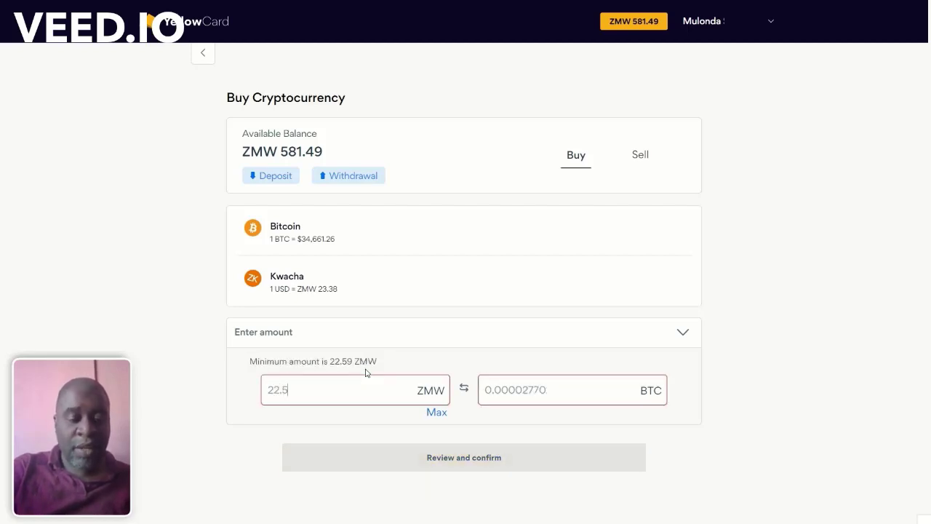
pyautogui.write('9')
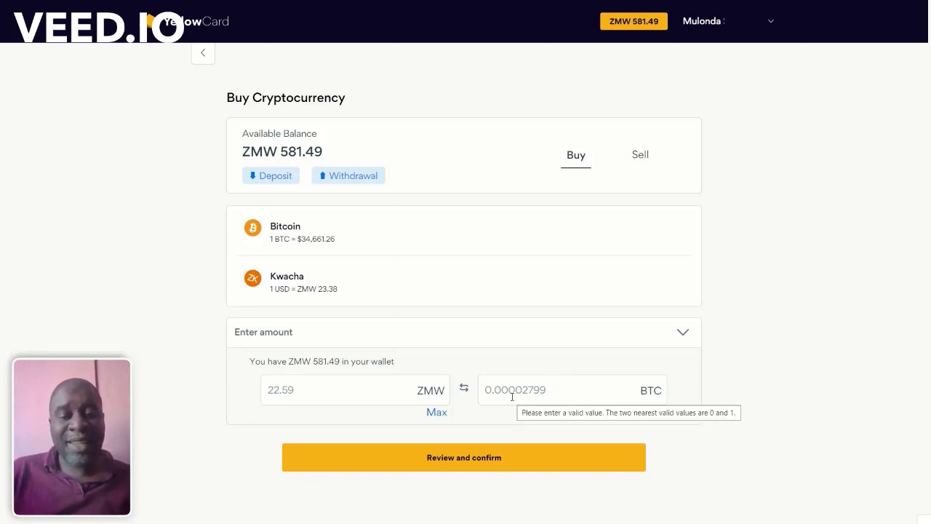
pyautogui.click(448, 468)
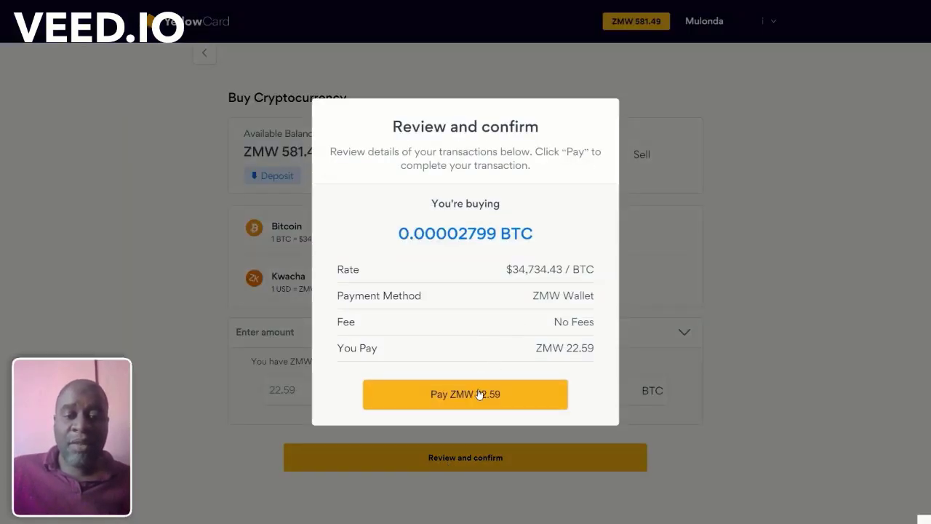
pyautogui.click(480, 394)
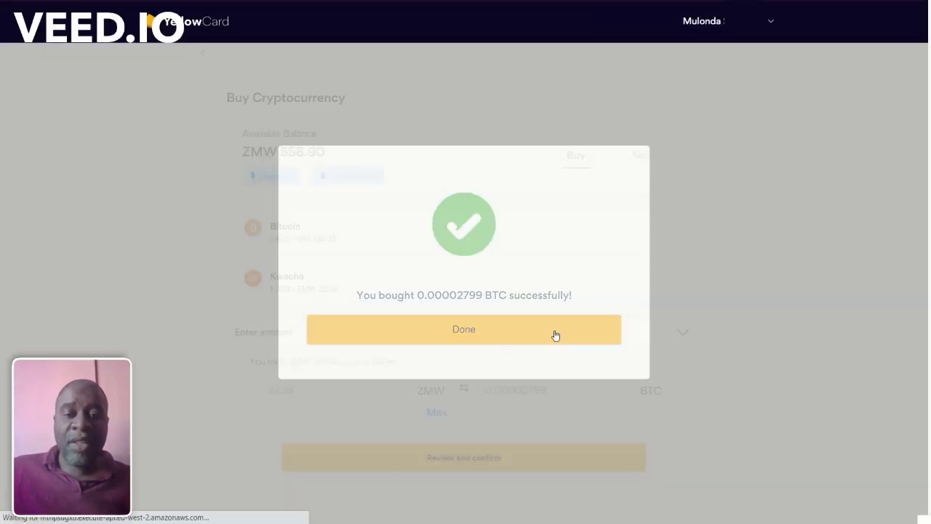
# Step: Start a Kwacha withdrawal to the saved Stanbic Bank account for the maximum ZMW 558.90
pyautogui.click(555, 333)
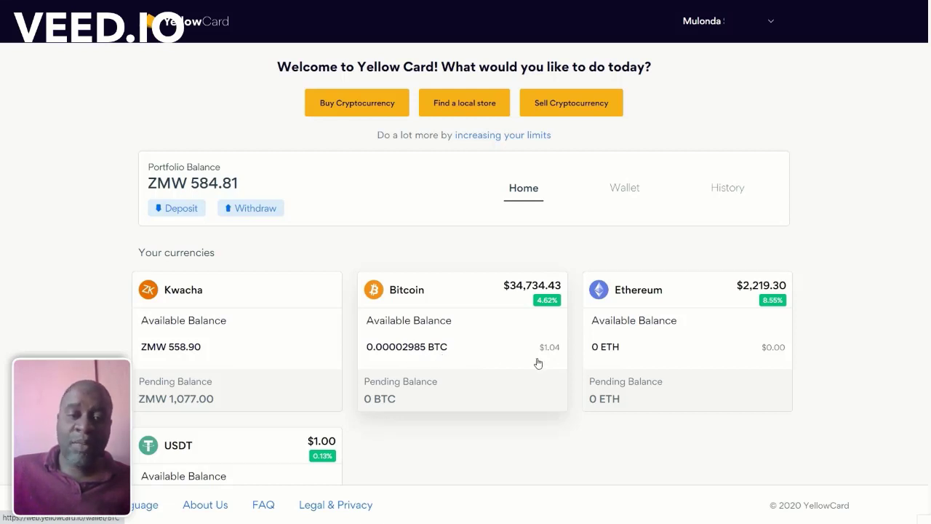
pyautogui.click(232, 342)
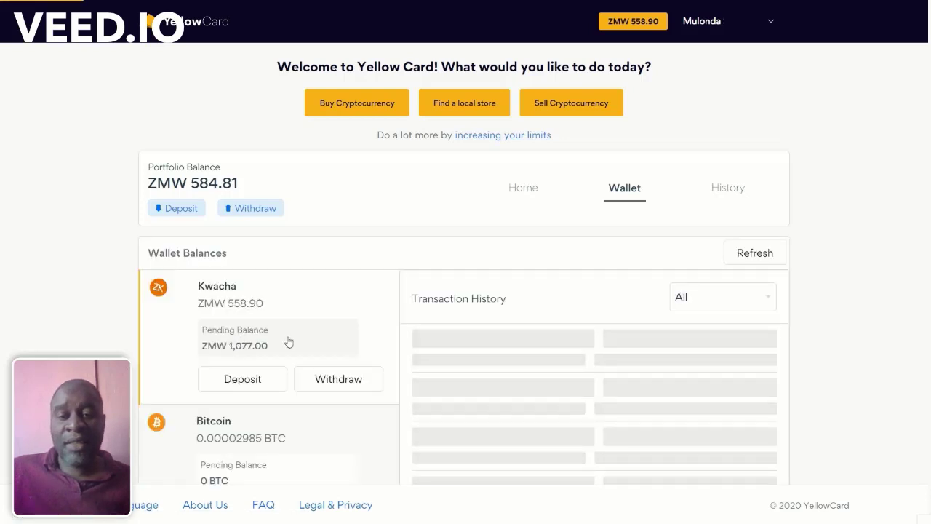
pyautogui.click(330, 382)
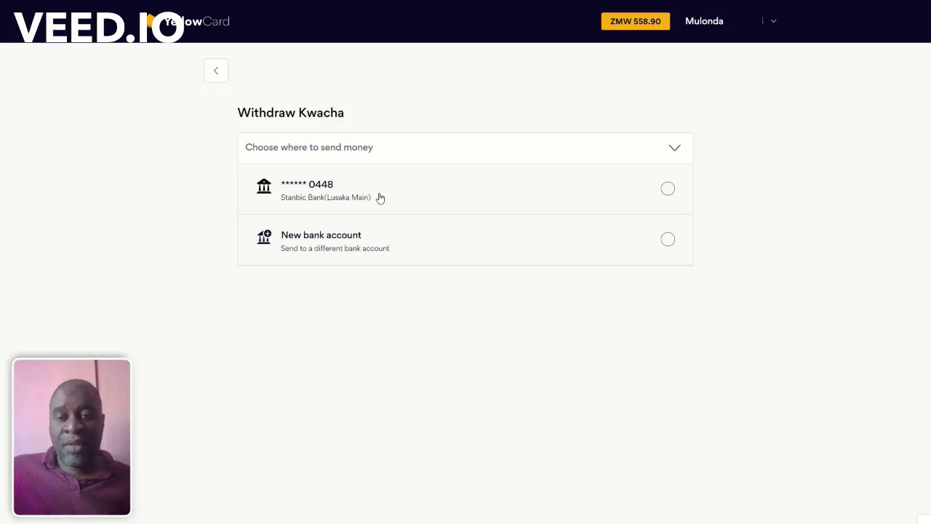
pyautogui.click(380, 198)
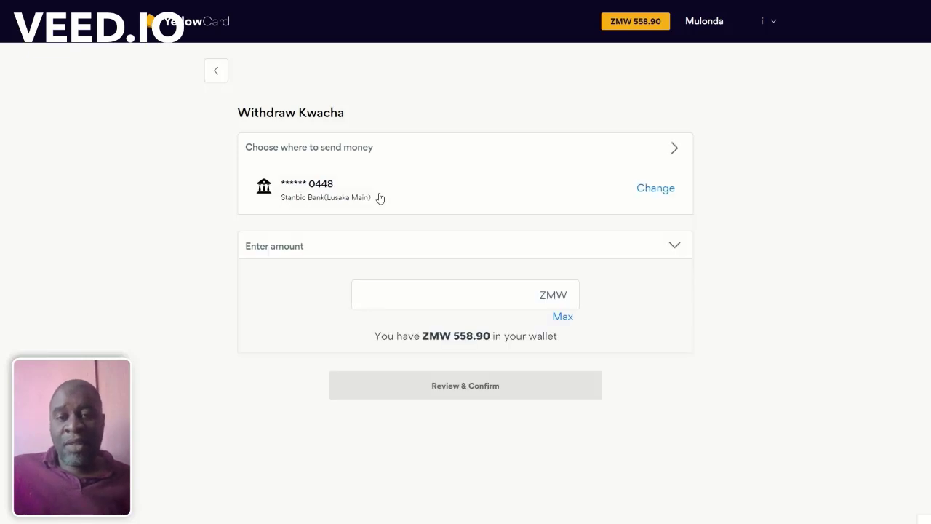
pyautogui.click(561, 317)
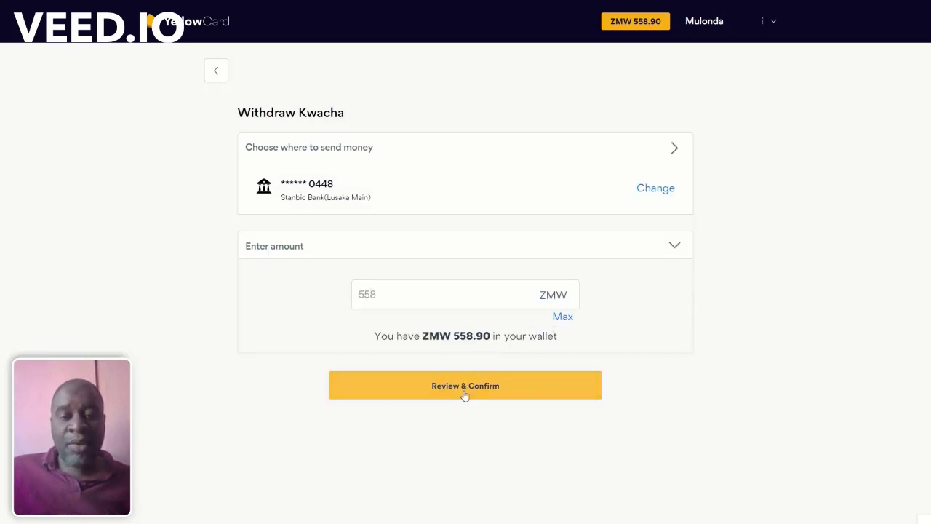
# Step: Review the withdrawal and highlight the 15 ZMW fee
pyautogui.click(465, 391)
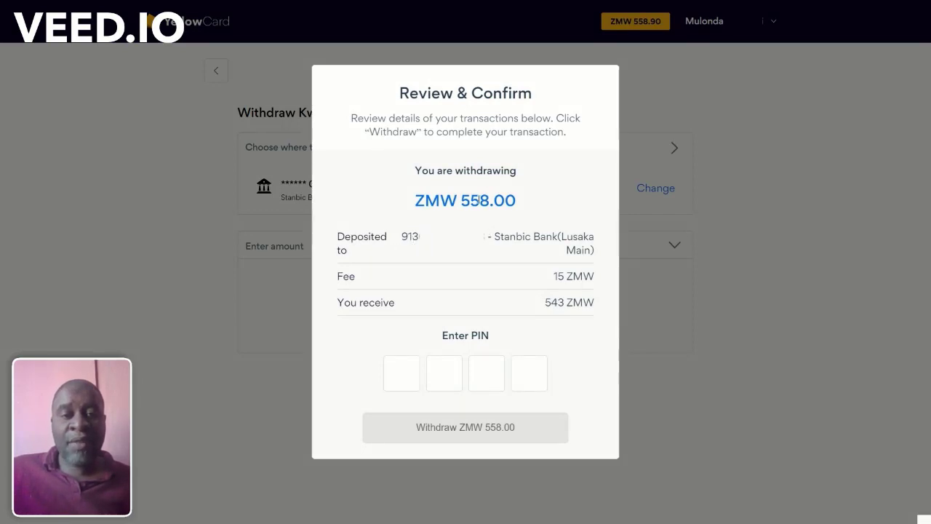
pyautogui.doubleClick(555, 278)
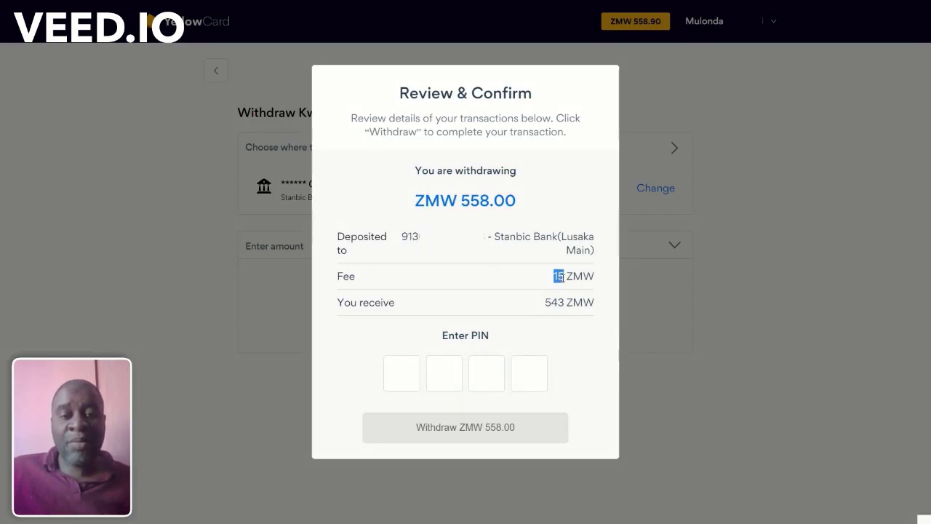
pyautogui.click(558, 276)
pyautogui.moveTo(553, 276); pyautogui.dragTo(560, 277)
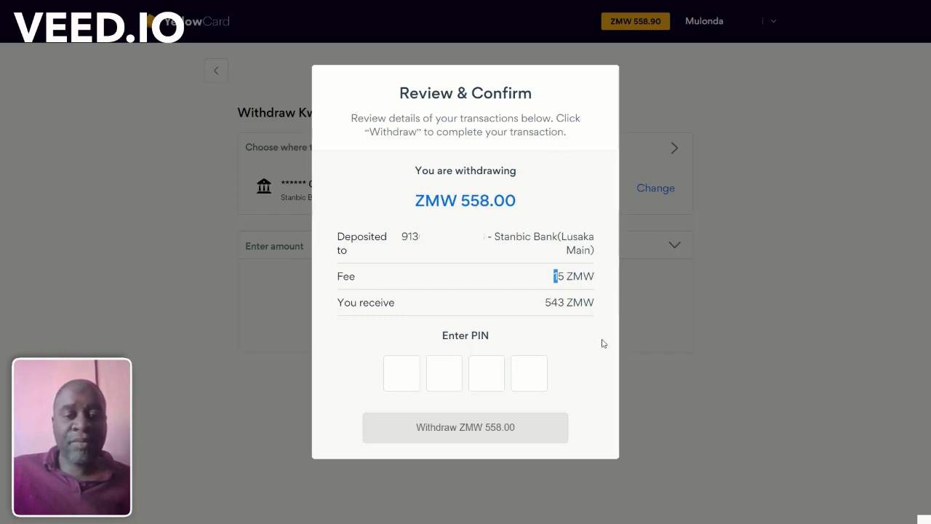
# Step: Change the amount to 543 ZMW, confirm with the withdrawal PIN, and submit the withdrawal
pyautogui.click(711, 405)
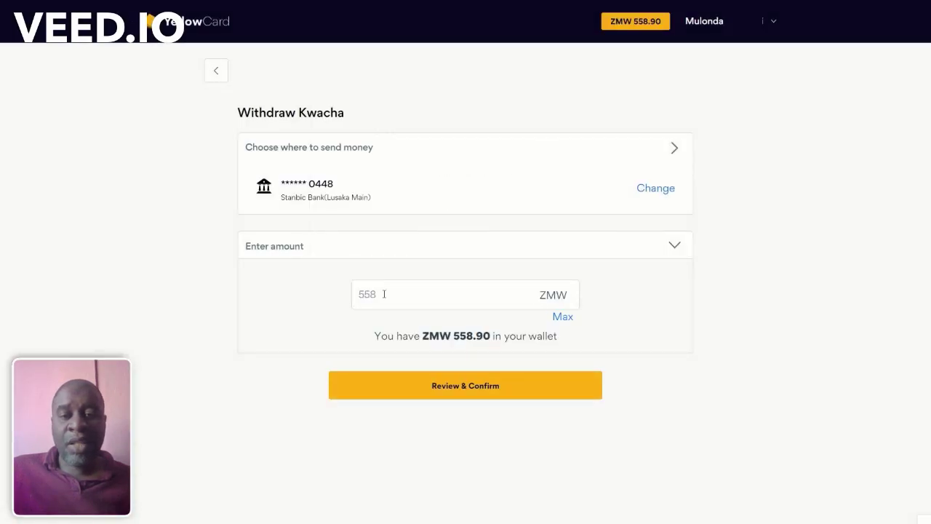
pyautogui.moveTo(384, 293); pyautogui.dragTo(317, 301)
pyautogui.write('543')
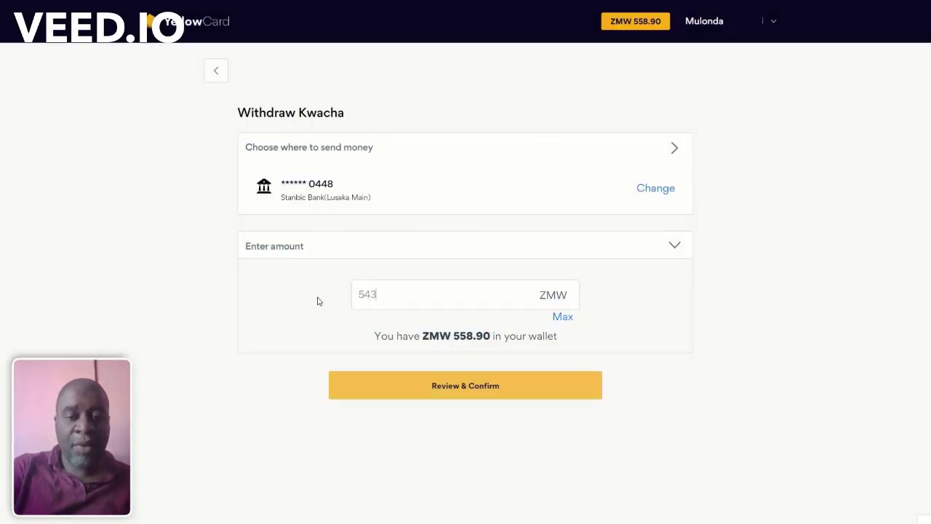
pyautogui.click(451, 396)
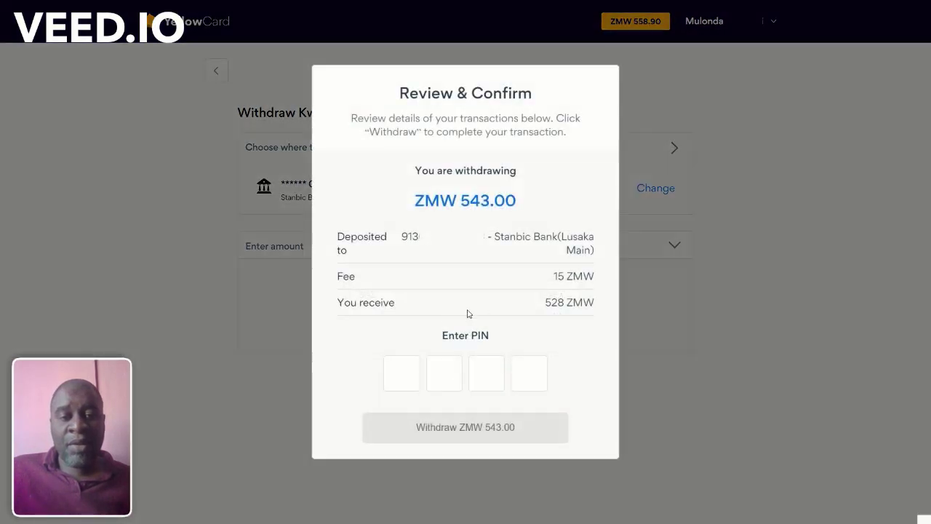
pyautogui.click(402, 372)
pyautogui.write('1234')
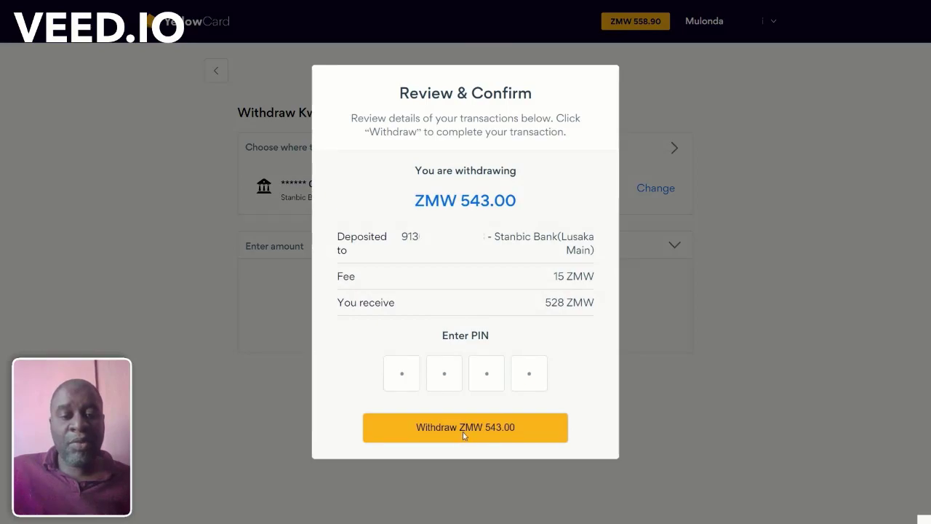
pyautogui.click(464, 434)
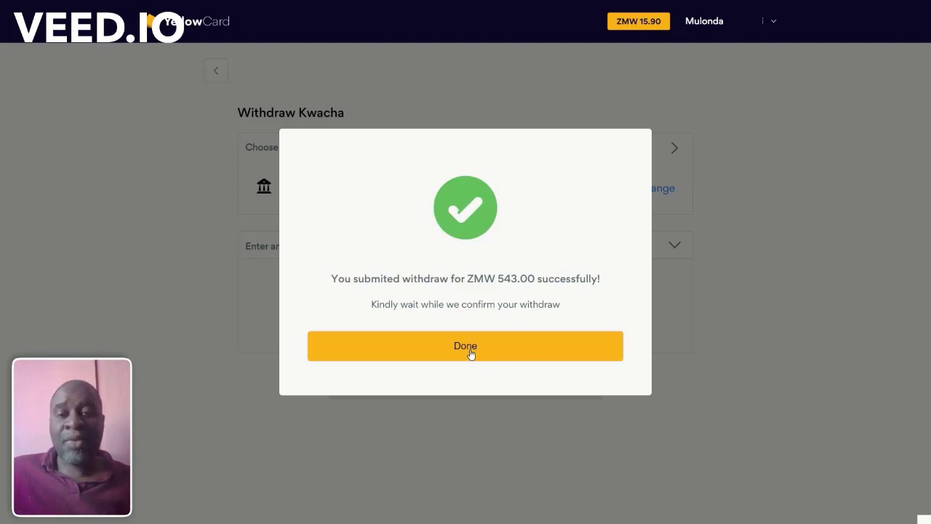
pyautogui.click(470, 353)
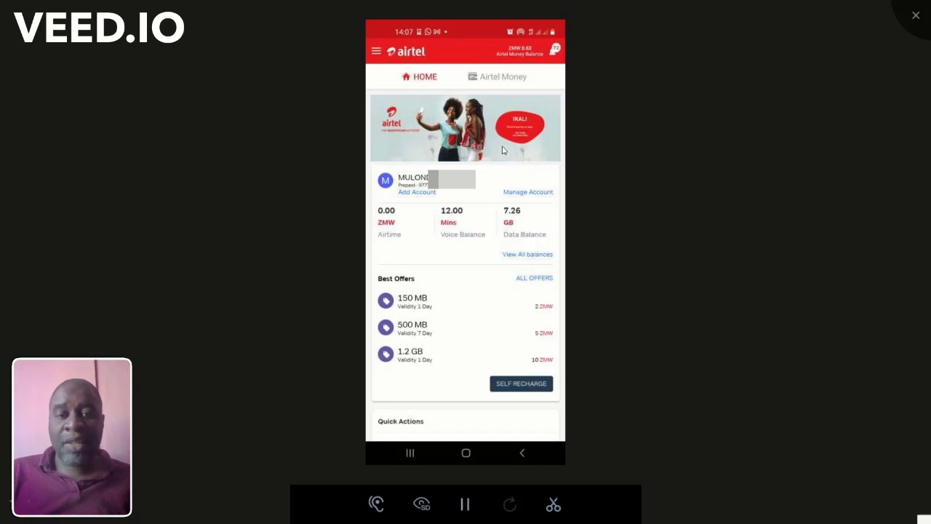
# Step: In Airtel Money, start a bank transfer to Stanbic Bank, tap Comments, then close the phone view
pyautogui.click(499, 83)
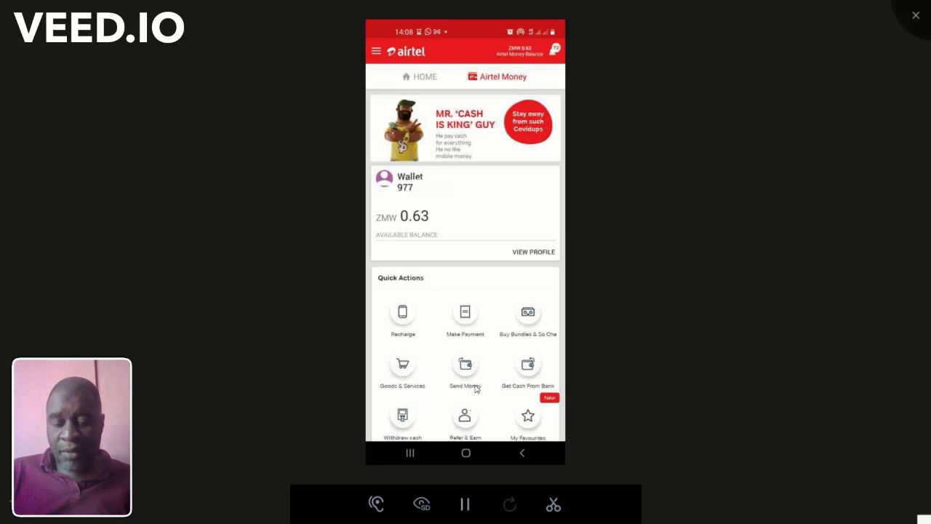
pyautogui.click(476, 389)
pyautogui.click(449, 124)
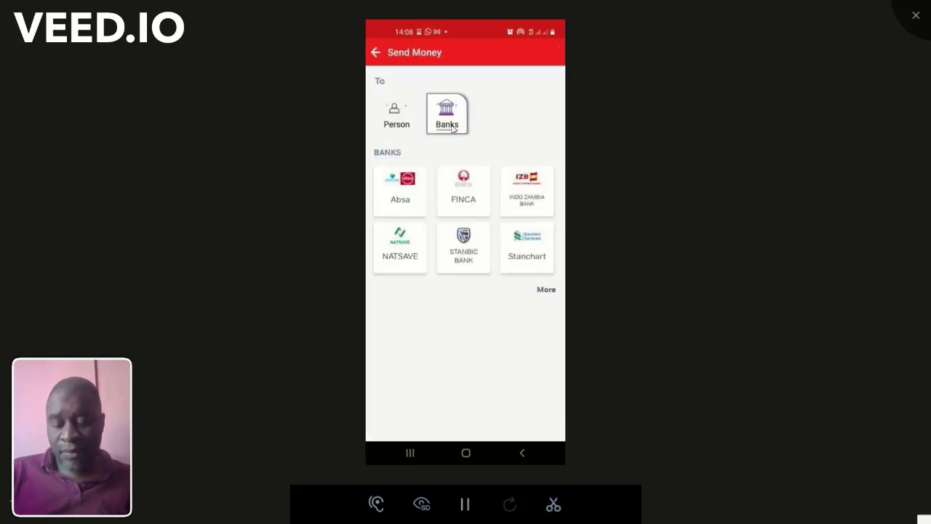
pyautogui.click(471, 251)
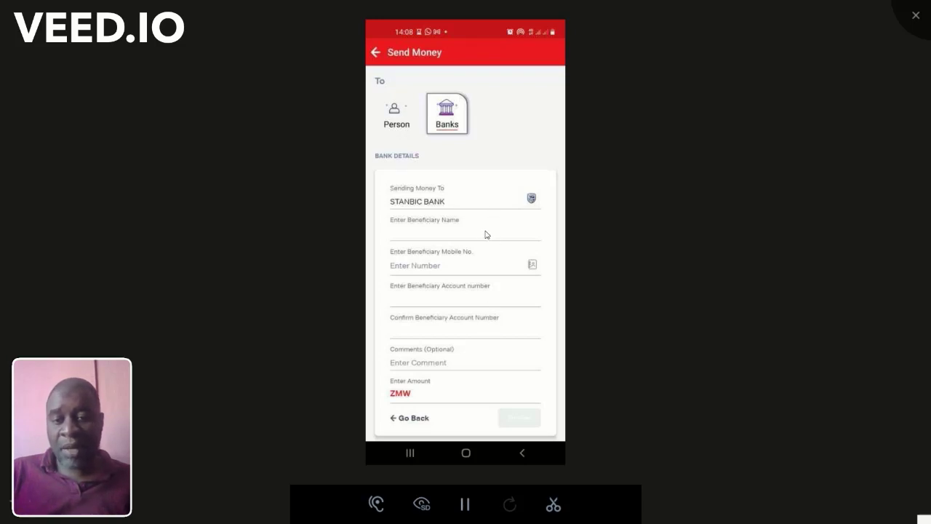
pyautogui.click(471, 369)
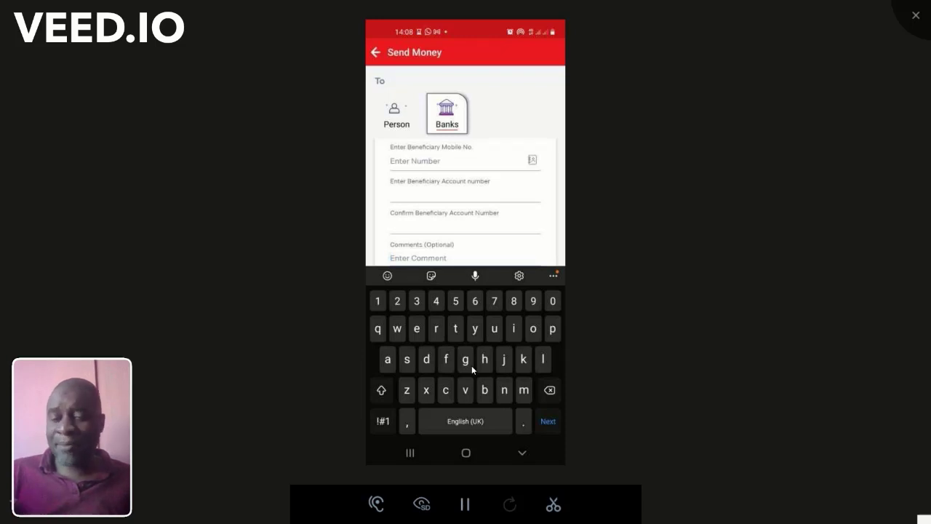
pyautogui.click(522, 452)
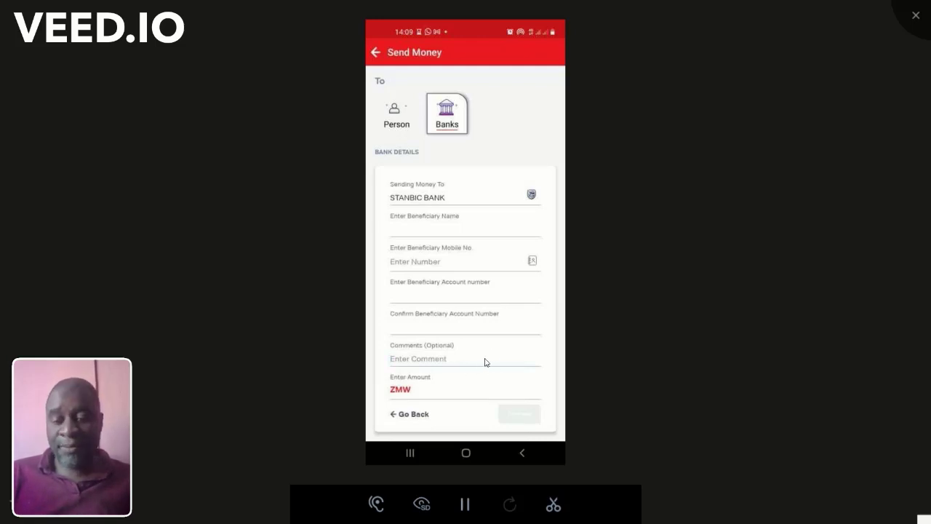
pyautogui.click(915, 25)
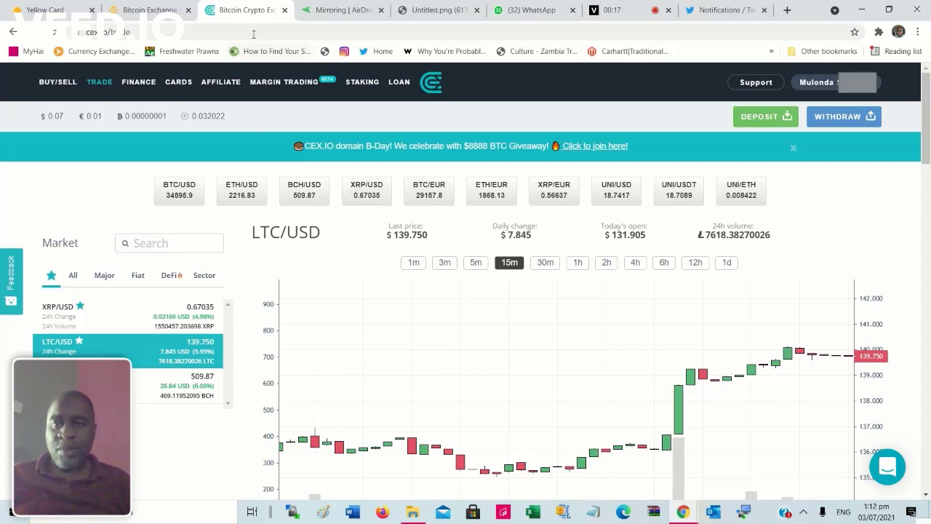
pyautogui.click(227, 32)
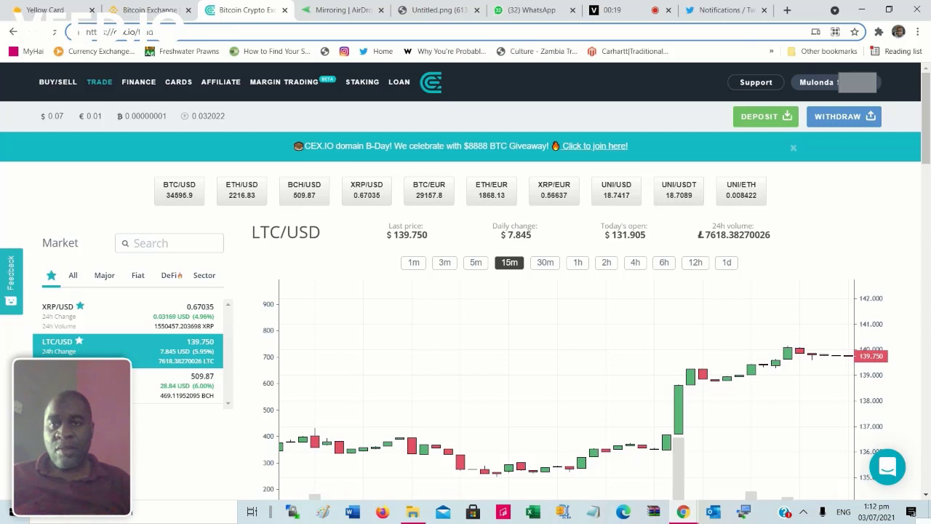
pyautogui.write('f')
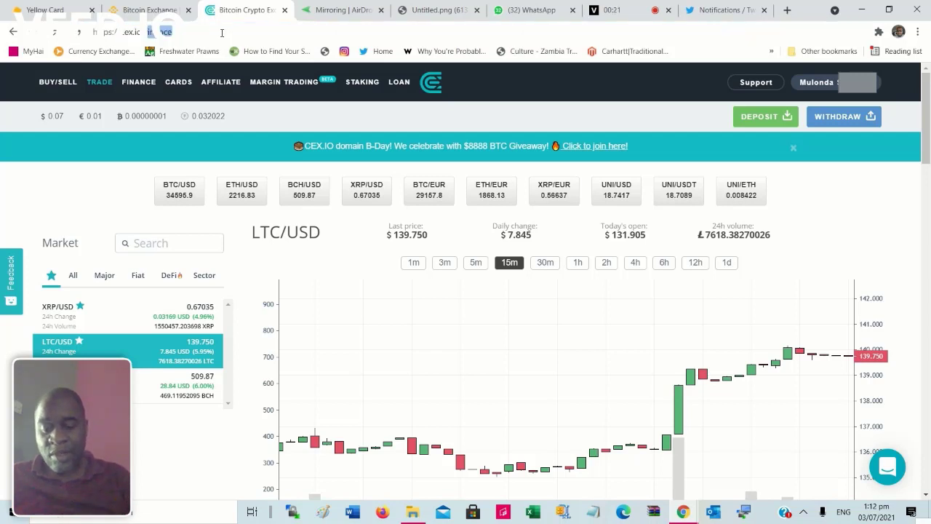
pyautogui.write('n')
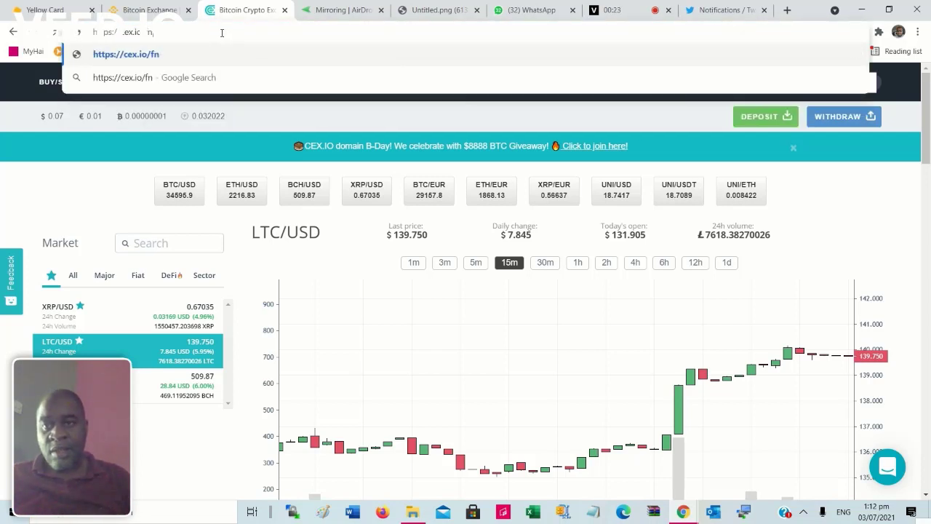
pyautogui.press('BackSpace')
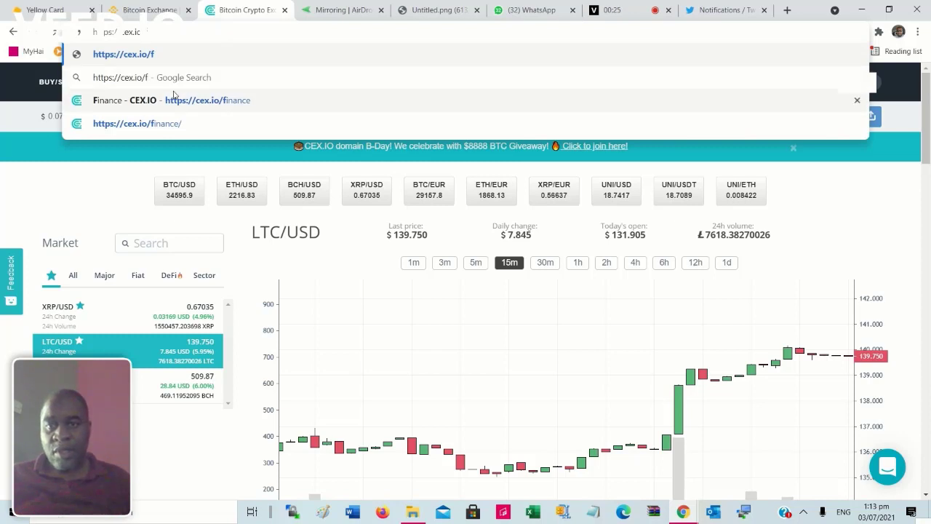
pyautogui.click(174, 100)
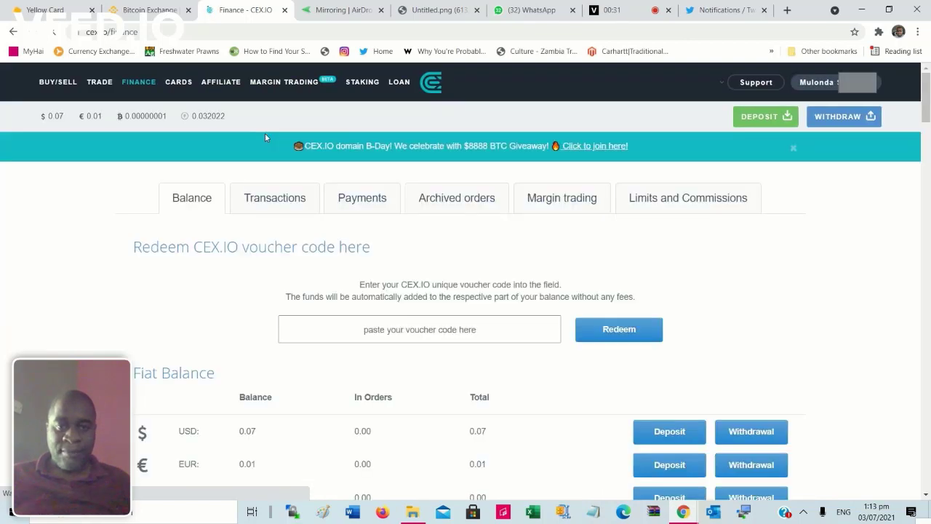
pyautogui.scroll(-4, 344, 216)
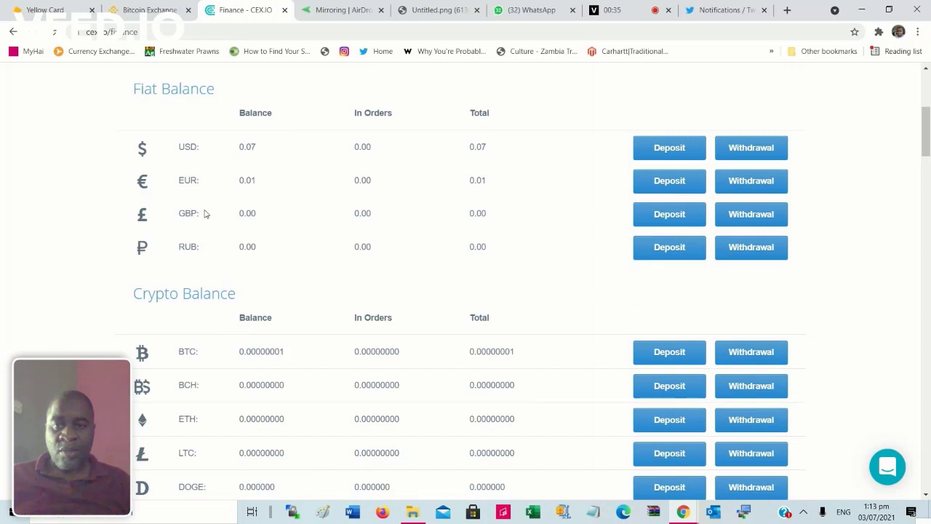
pyautogui.scroll(-6, 234, 250)
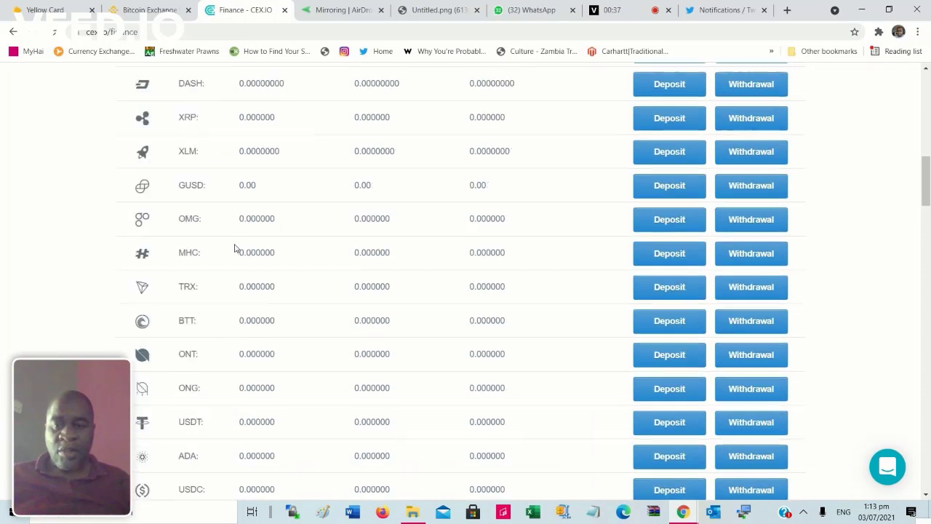
pyautogui.scroll(-18, 234, 248)
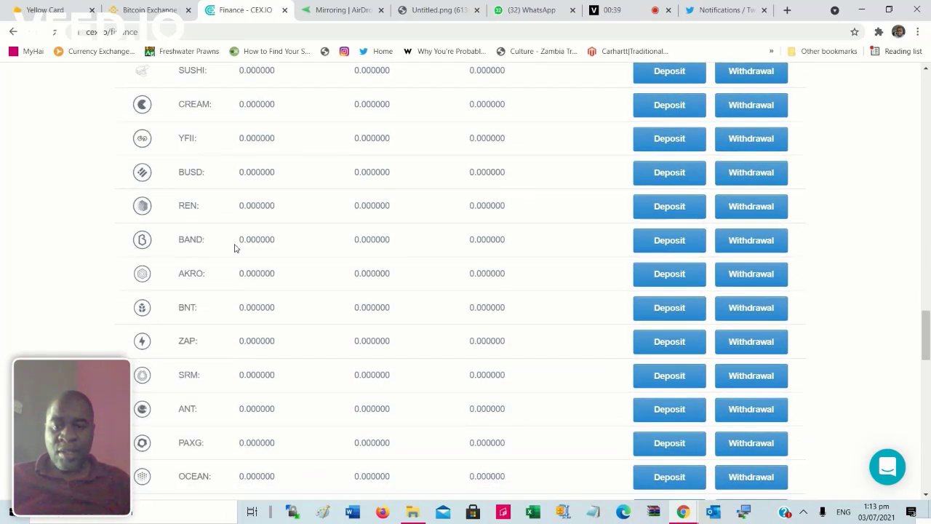
pyautogui.scroll(-15, 234, 248)
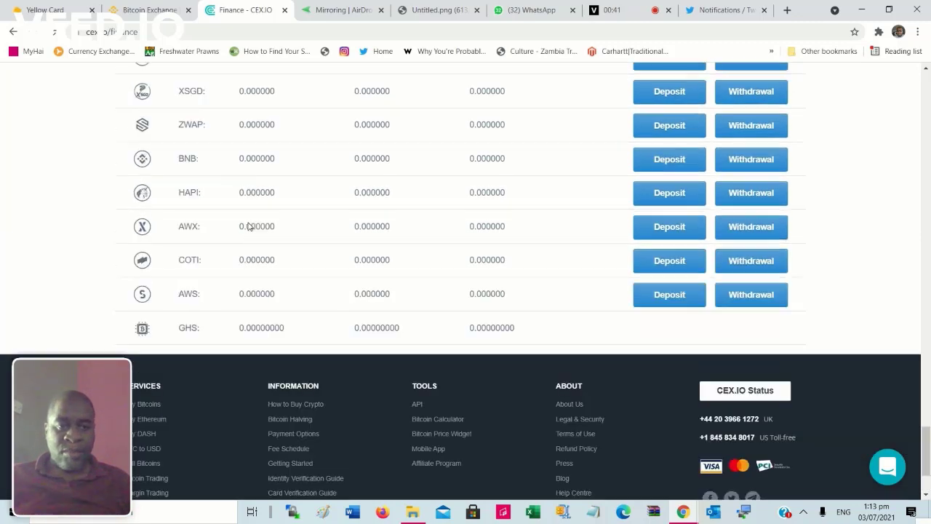
pyautogui.scroll(10, 248, 226)
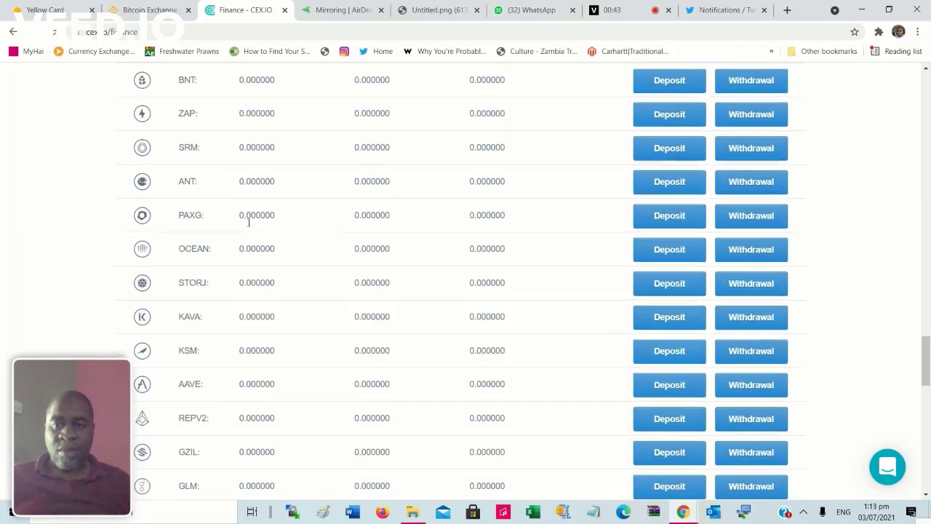
pyautogui.scroll(18, 248, 223)
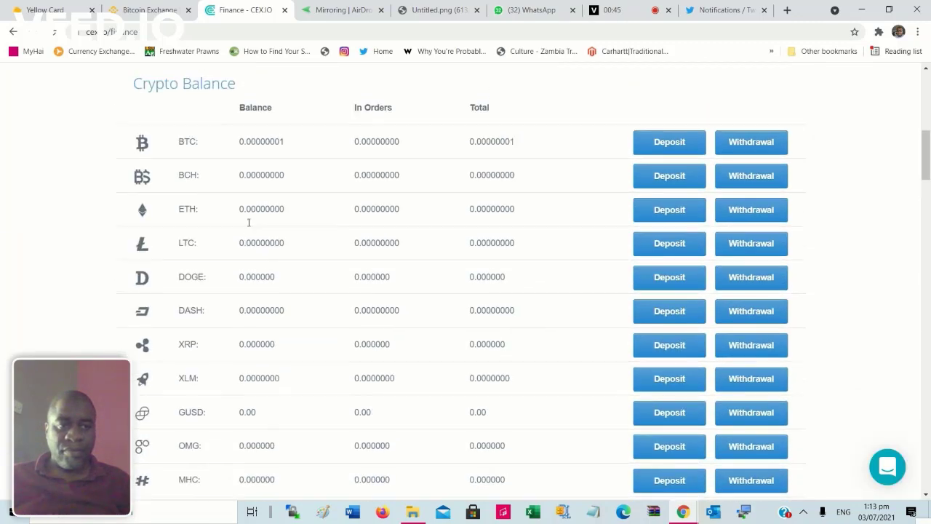
pyautogui.scroll(5, 248, 223)
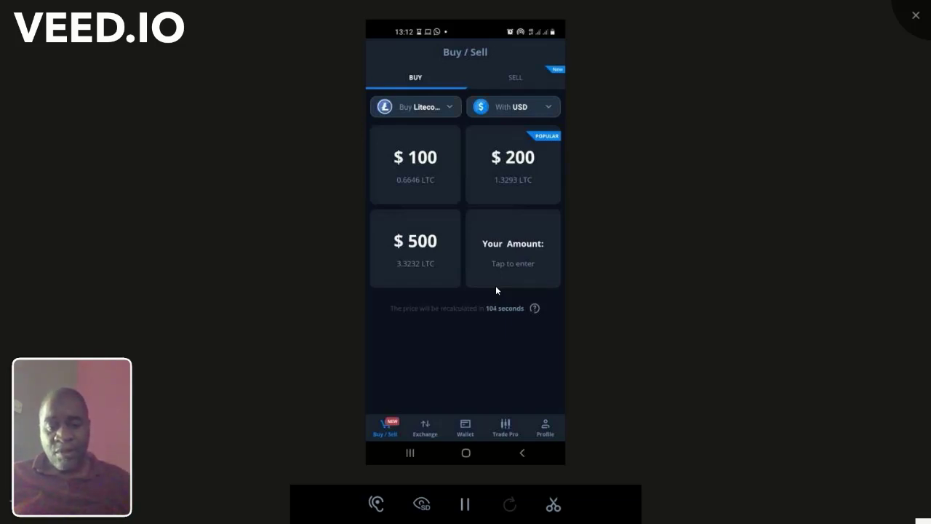
# Step: Browse the wallet balances and EUR trading pairs, then open Card Manager under Profile
pyautogui.click(466, 429)
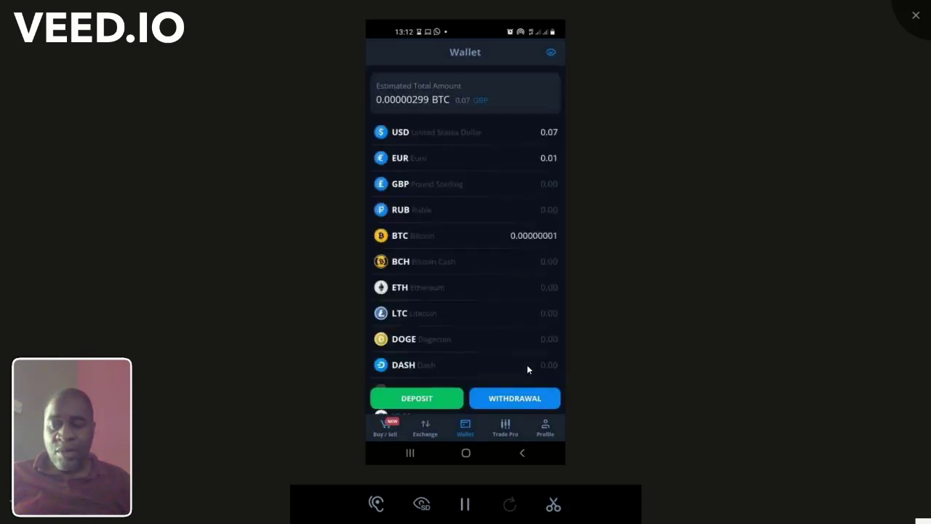
pyautogui.scroll(-10, 526, 365)
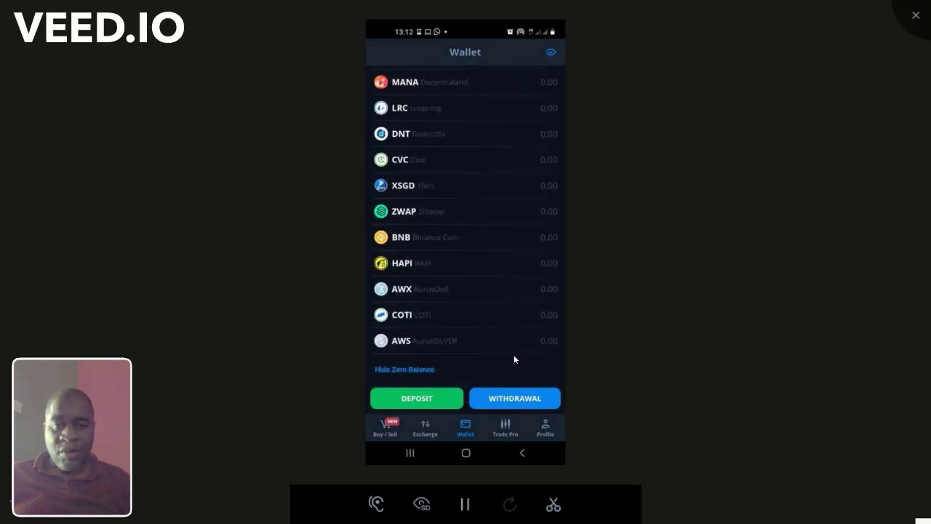
pyautogui.scroll(10, 514, 354)
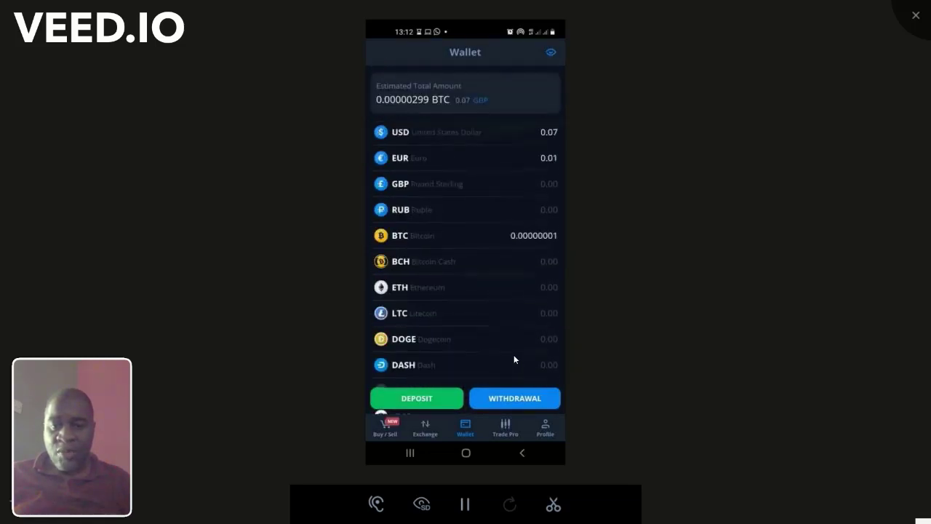
pyautogui.click(425, 429)
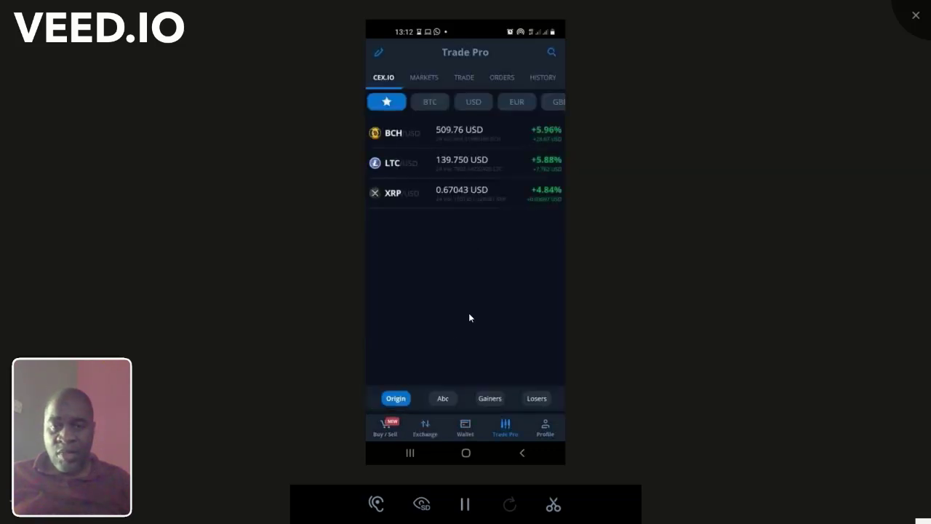
pyautogui.click(437, 112)
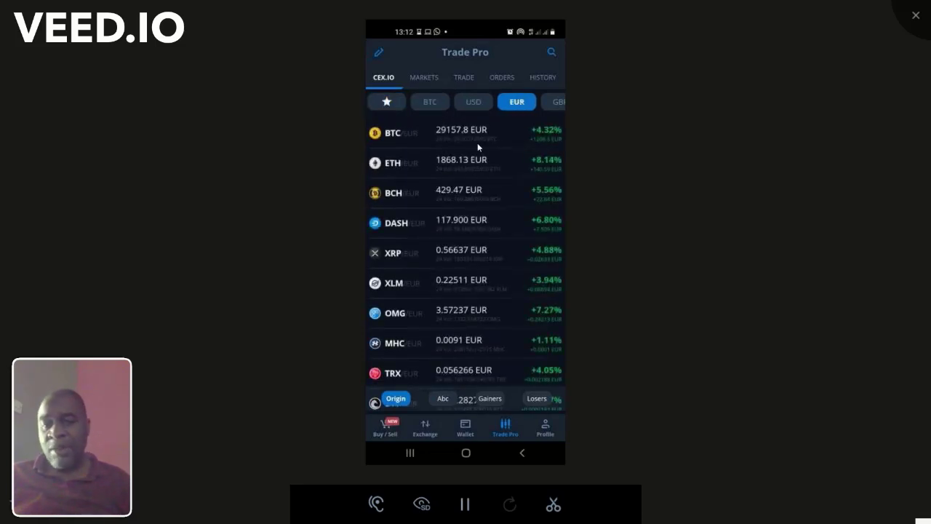
pyautogui.click(546, 429)
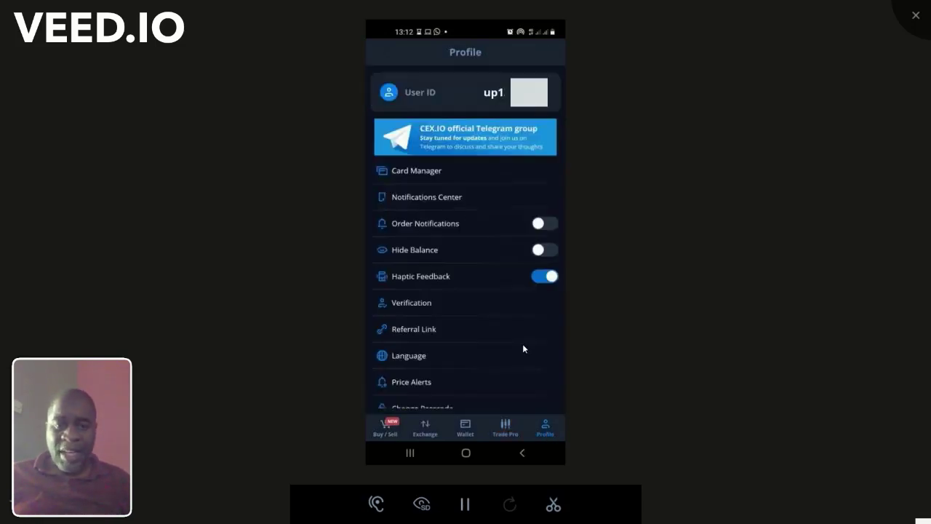
pyautogui.click(456, 179)
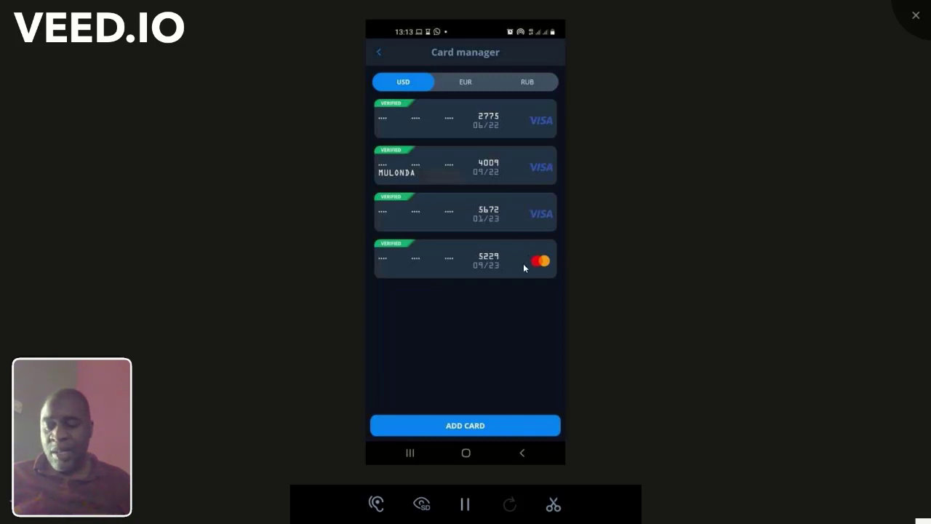
# Step: Add a new card number with expiry 09/23, submit it, and return to the card list
pyautogui.click(461, 427)
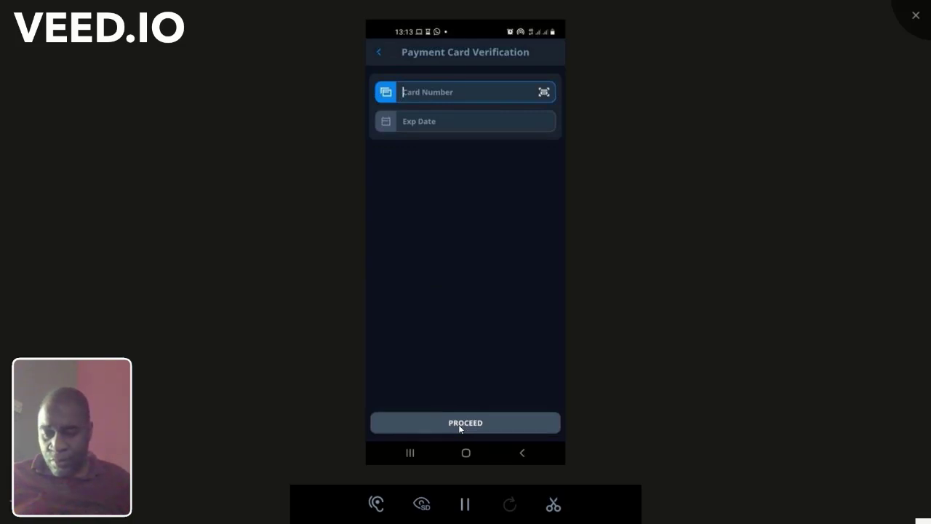
pyautogui.click(458, 426)
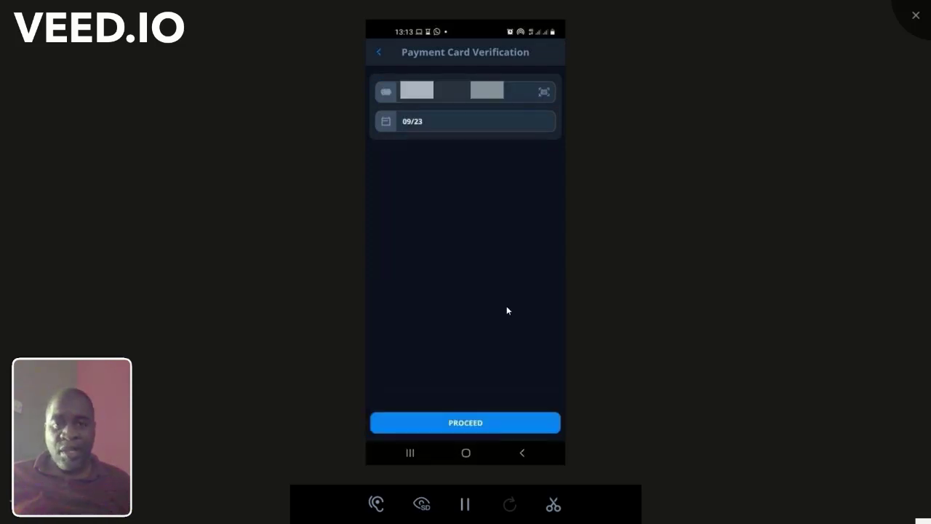
pyautogui.click(466, 420)
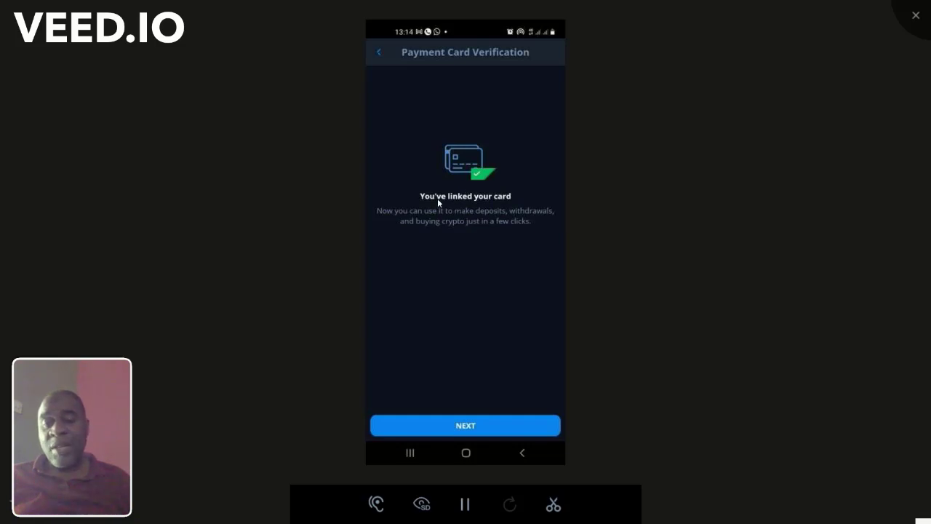
pyautogui.click(492, 424)
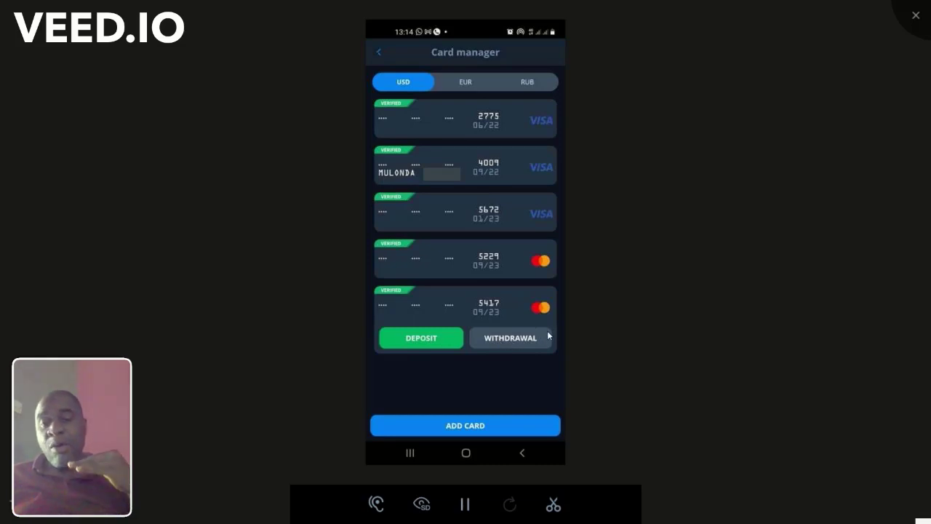
# Step: Start a USD withdrawal to the saved Visa card and enter 1000 USD, above the 0.07 balance
pyautogui.click(524, 372)
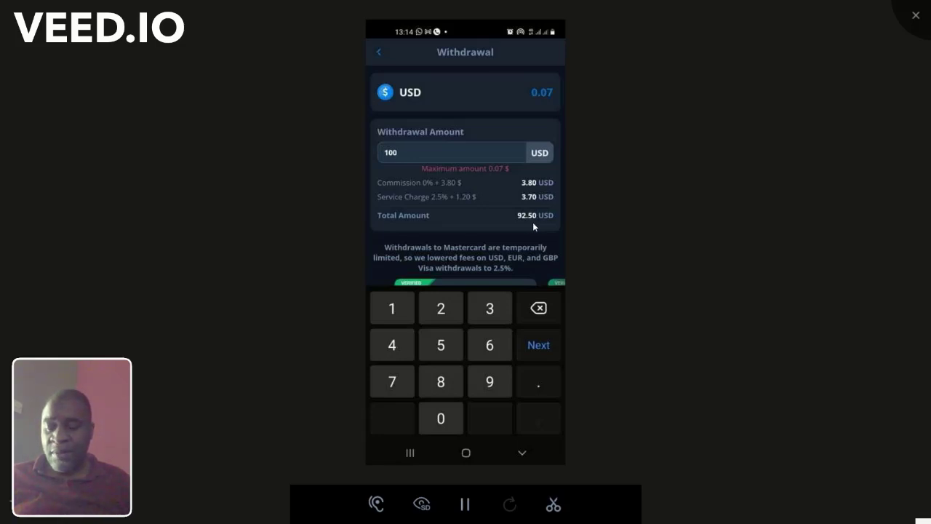
pyautogui.press('BackSpace')
pyautogui.press('BackSpace')
pyautogui.press('BackSpace')
pyautogui.write('1')
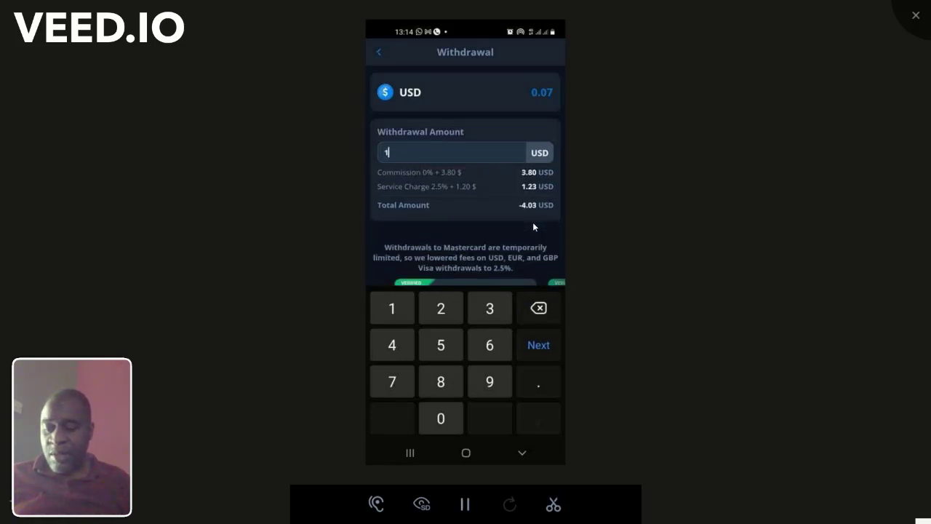
pyautogui.write('000')
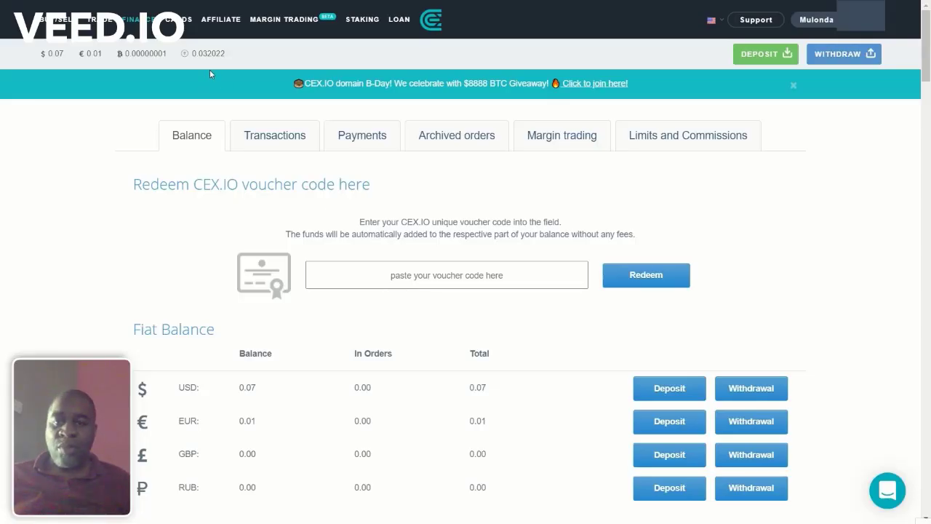
# Step: Open CEX.IO's deposit page, choose payment card and enter 150 USD
pyautogui.click(138, 19)
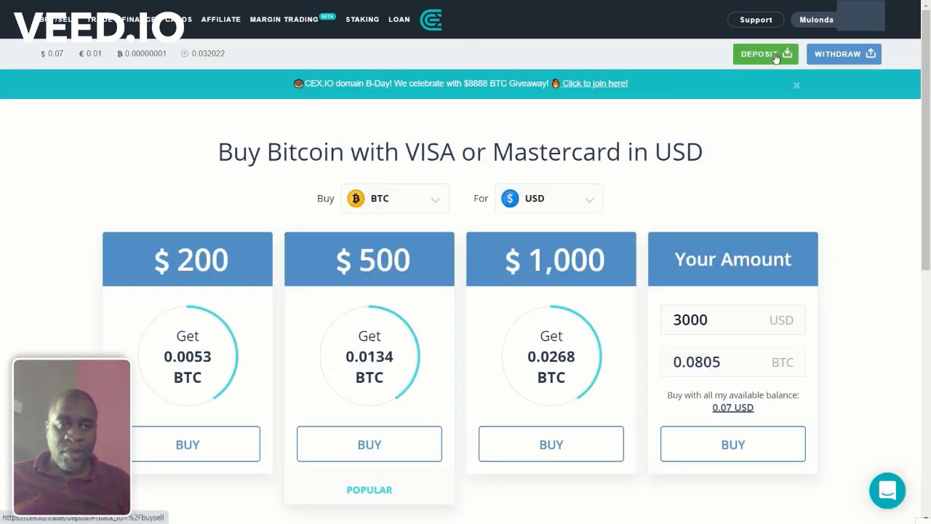
pyautogui.click(775, 58)
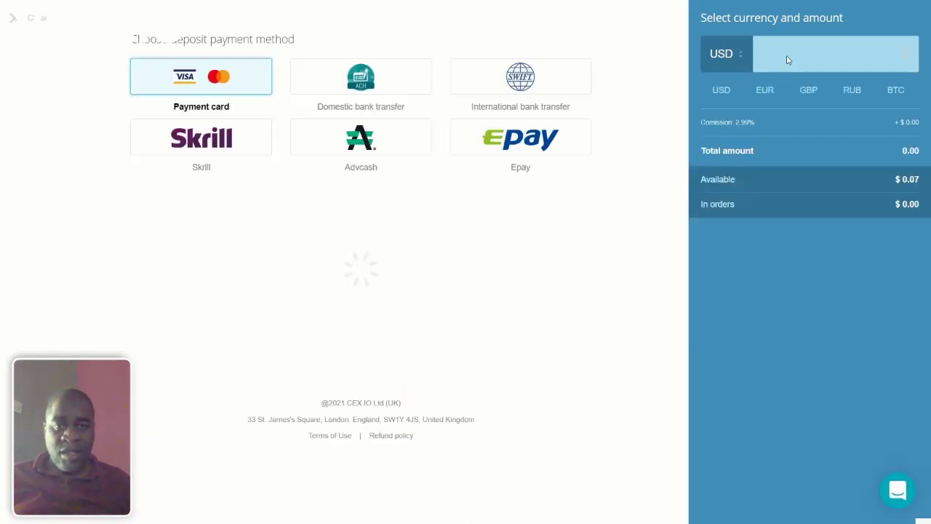
pyautogui.write('15')
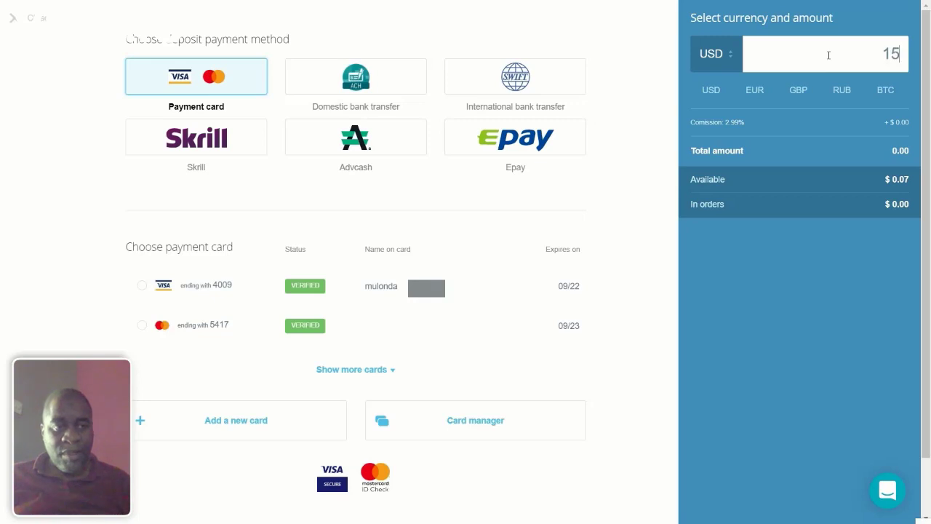
pyautogui.write('0')
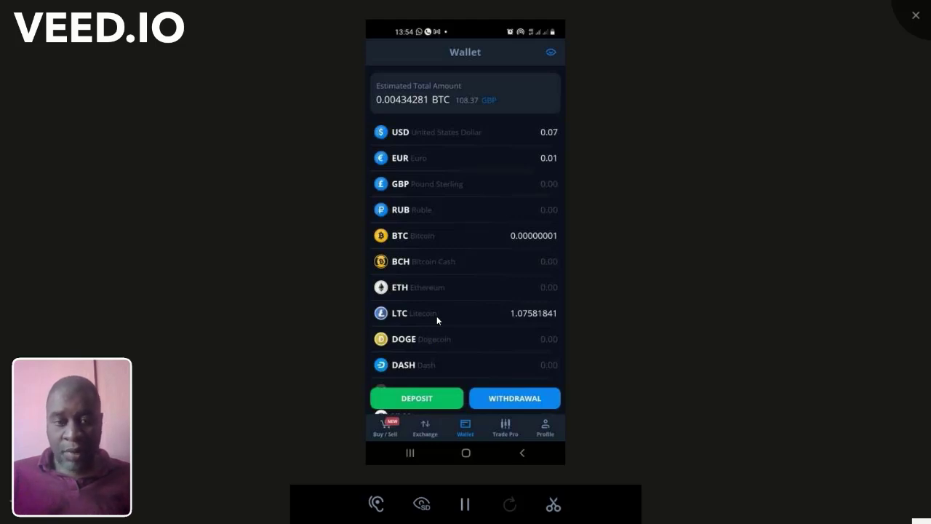
# Step: Start a Litecoin withdrawal and add a new Litecoin destination address
pyautogui.click(436, 317)
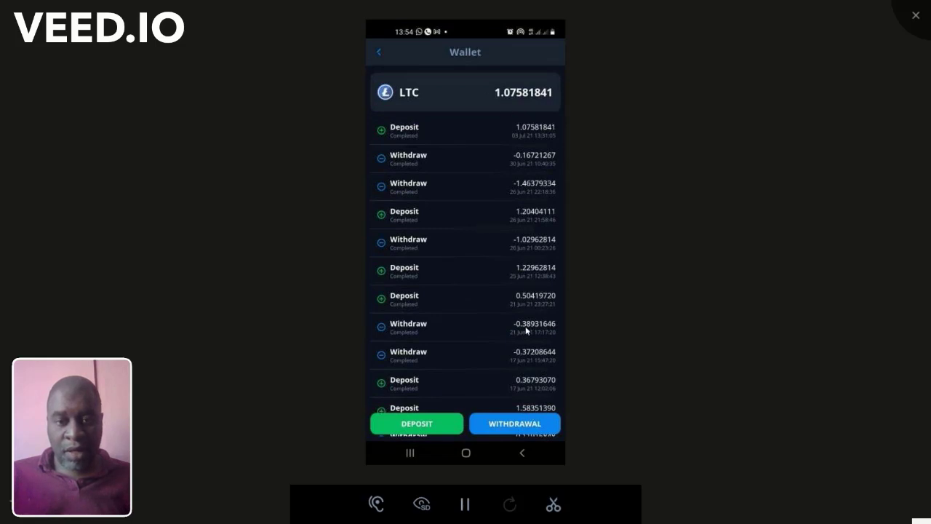
pyautogui.click(515, 425)
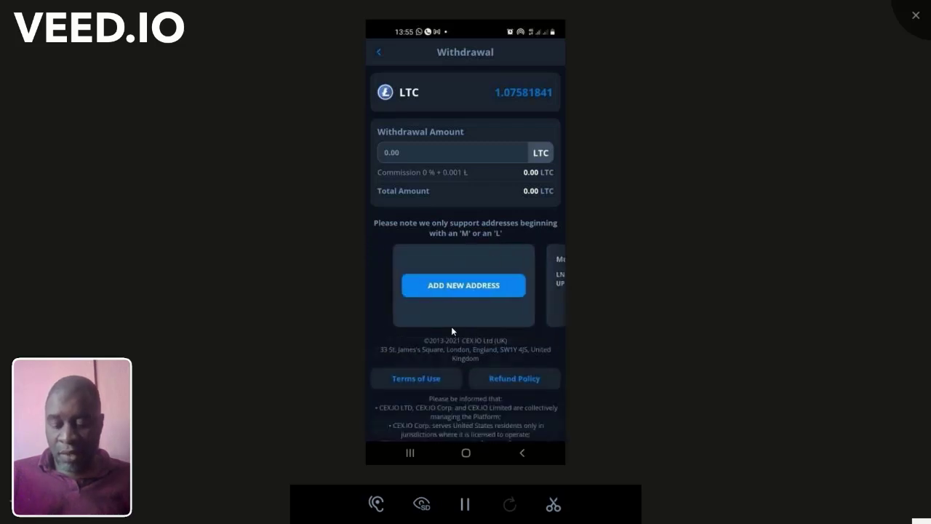
pyautogui.click(451, 327)
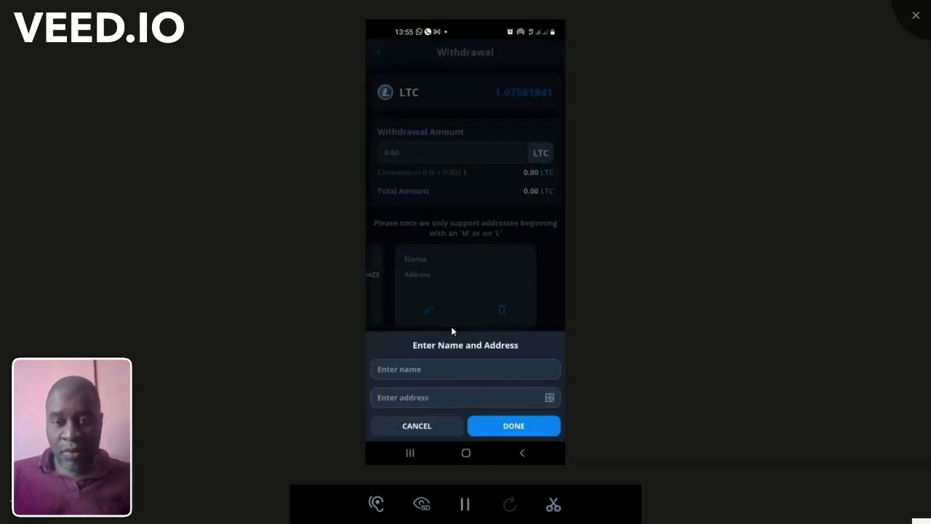
pyautogui.click(371, 367)
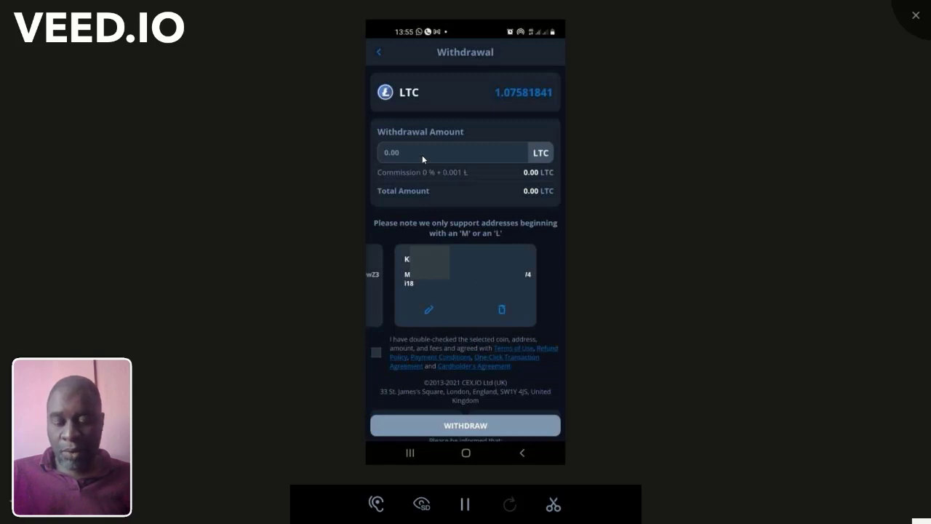
# Step: Paste the full 1.07581841 LTC balance as the amount and submit the withdrawal
pyautogui.click(422, 155)
pyautogui.write('1.07581841')
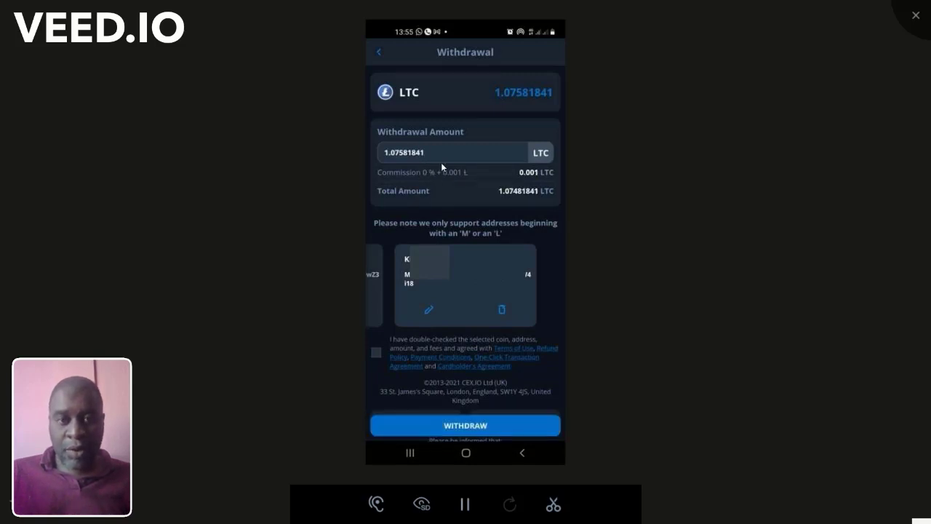
pyautogui.scroll(-3, 458, 399)
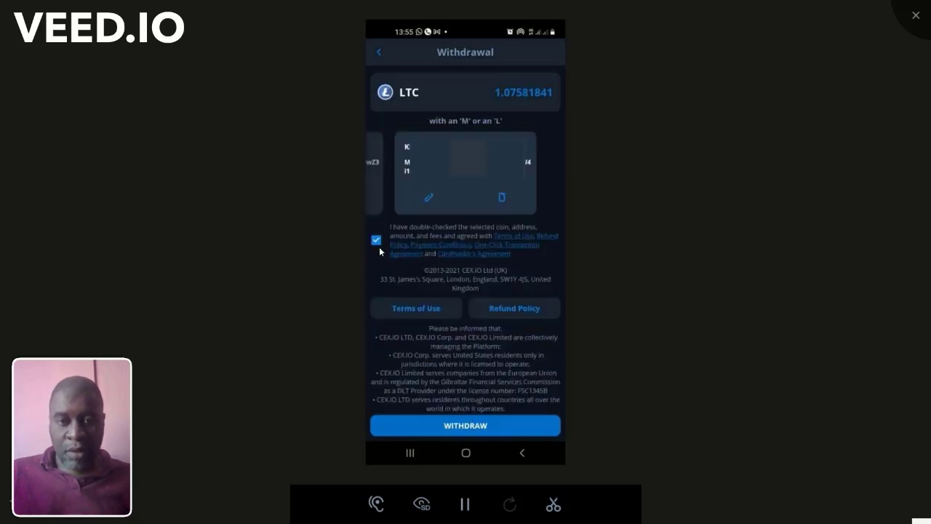
pyautogui.click(492, 439)
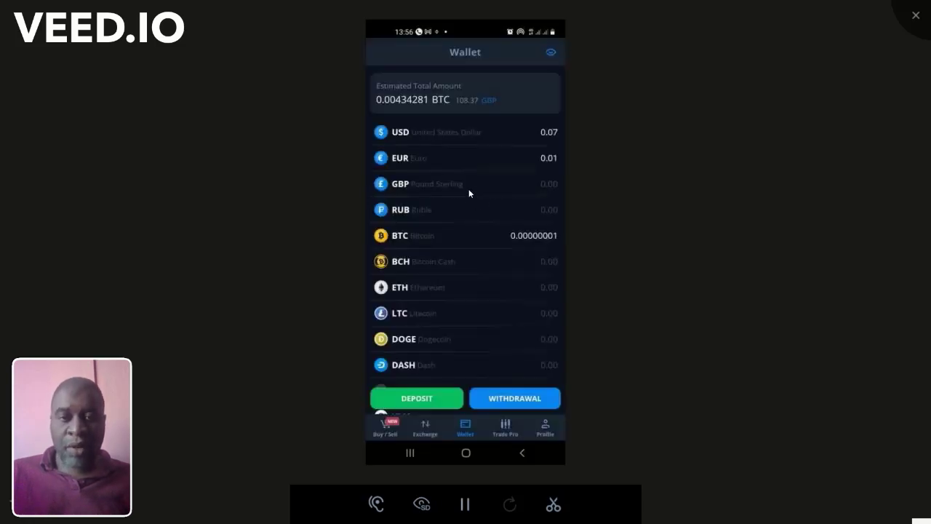
# Step: Expand the pending LTC withdrawal in the Litecoin history to show its balance and transaction ID
pyautogui.click(451, 318)
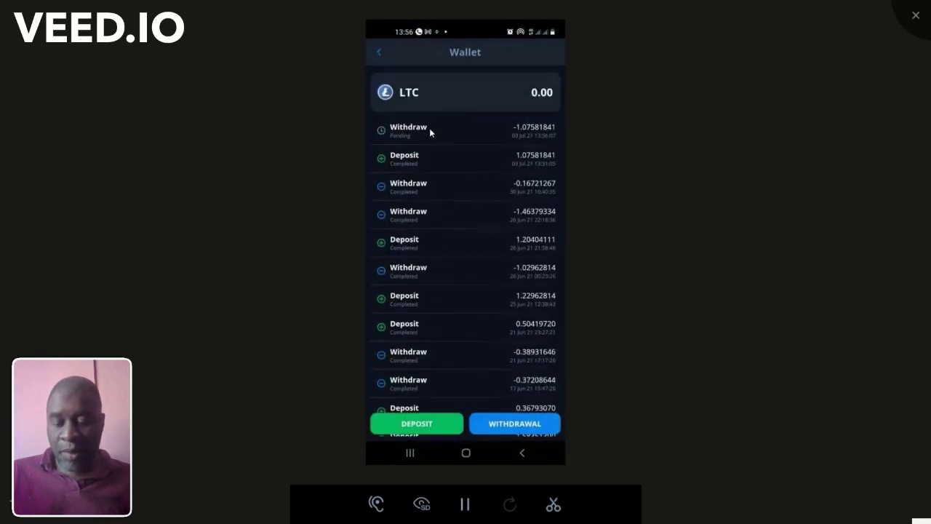
pyautogui.click(429, 128)
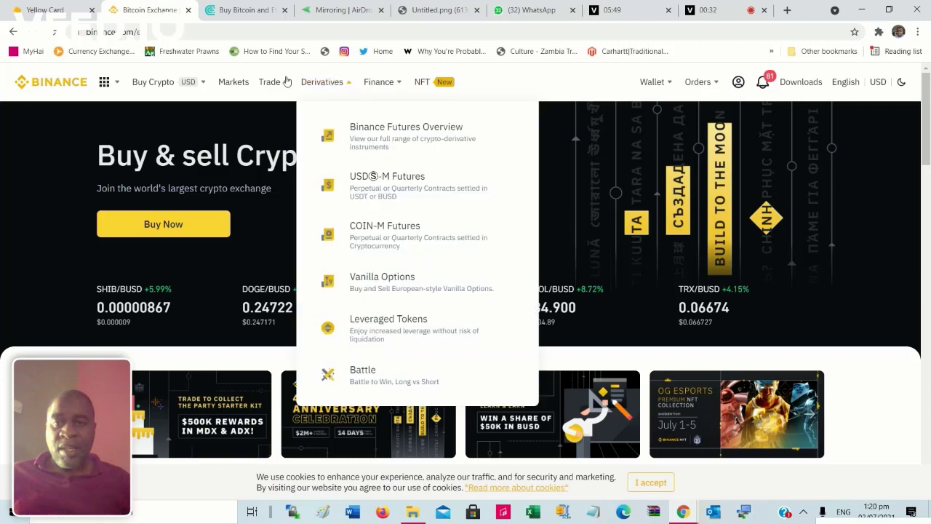
# Step: Open Binance's Fiat and Spot wallet from Wallet > Overview and scroll through the coin balances
pyautogui.moveTo(649, 86)
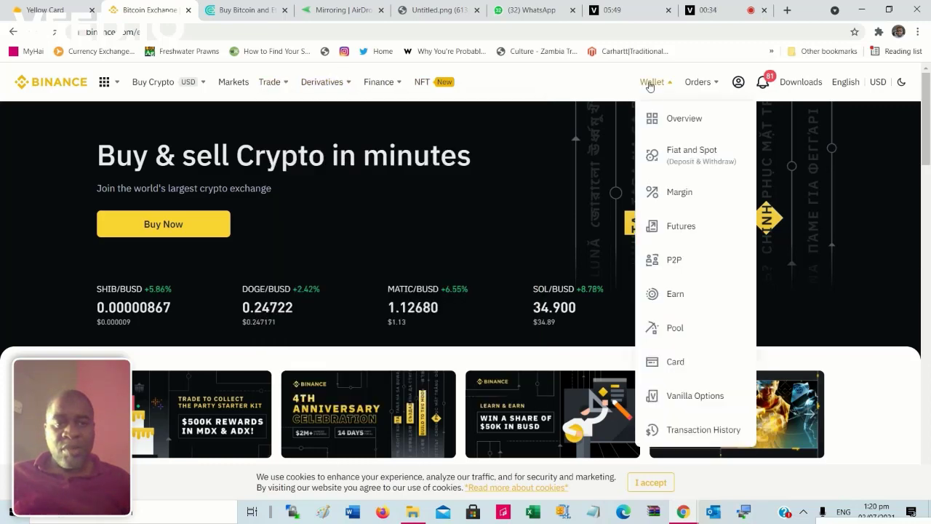
pyautogui.click(685, 124)
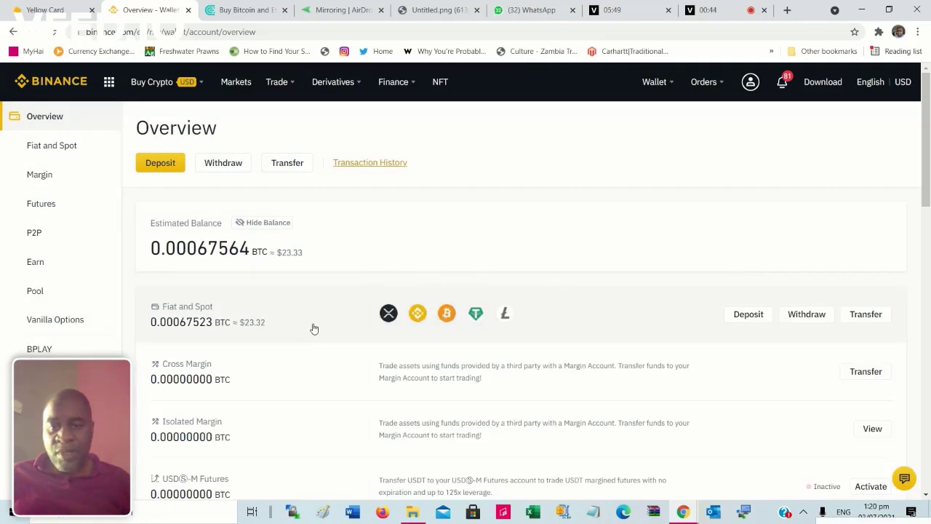
pyautogui.click(601, 323)
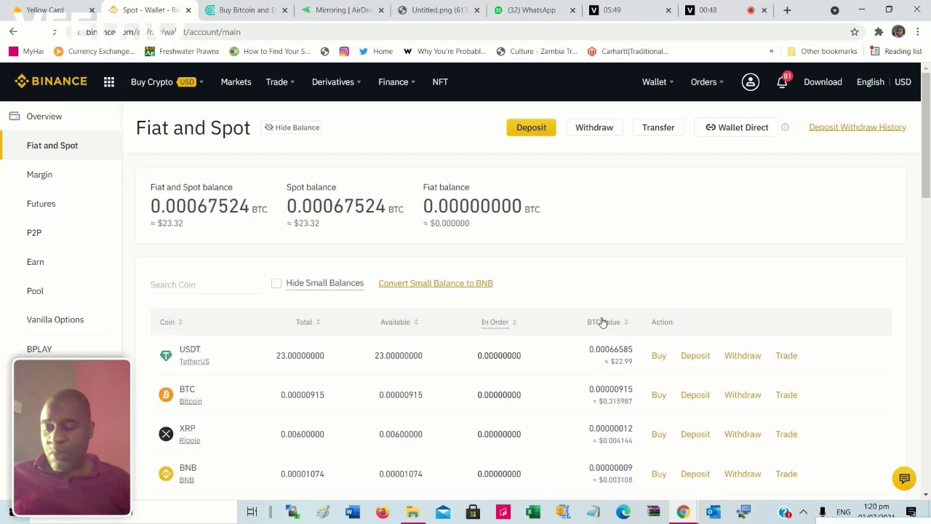
pyautogui.scroll(-3, 558, 303)
pyautogui.scroll(-15, 559, 302)
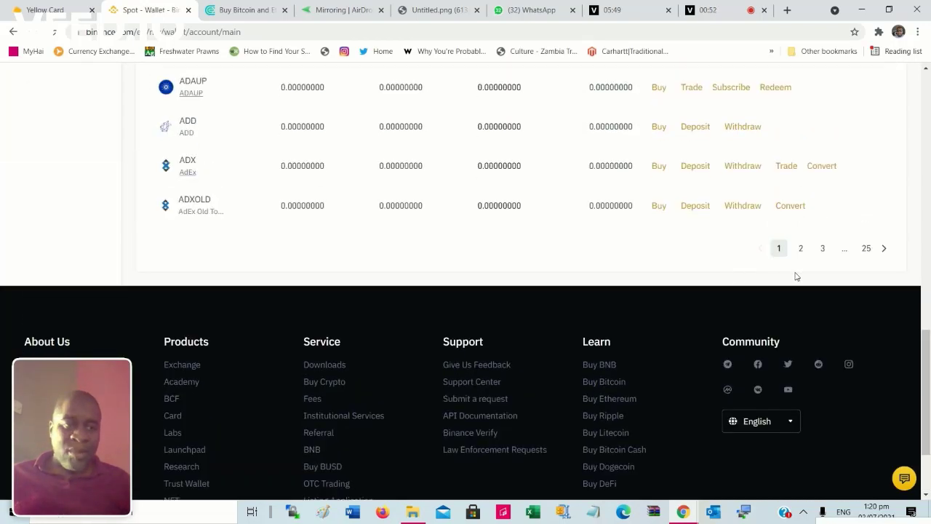
pyautogui.scroll(15, 624, 245)
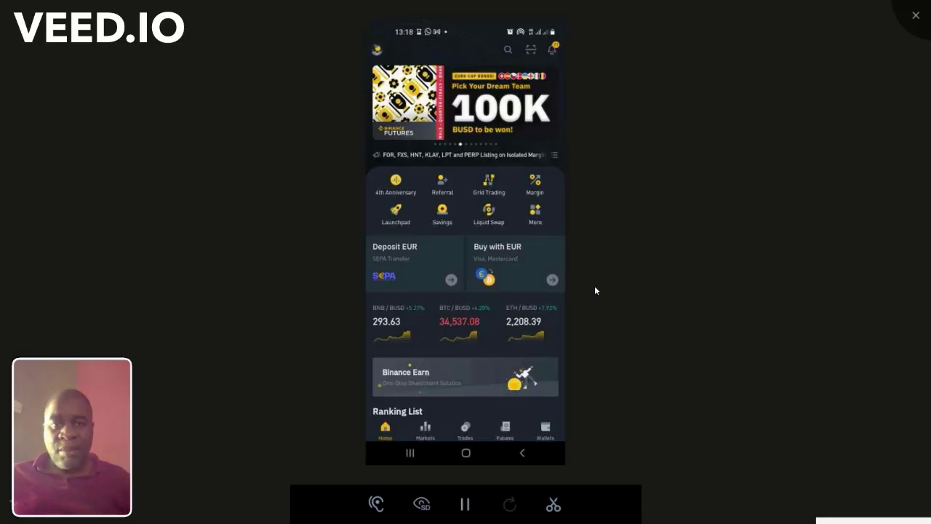
# Step: Tour the phone app's Markets and Trades screens, then show the Spot wallet balances
pyautogui.click(429, 437)
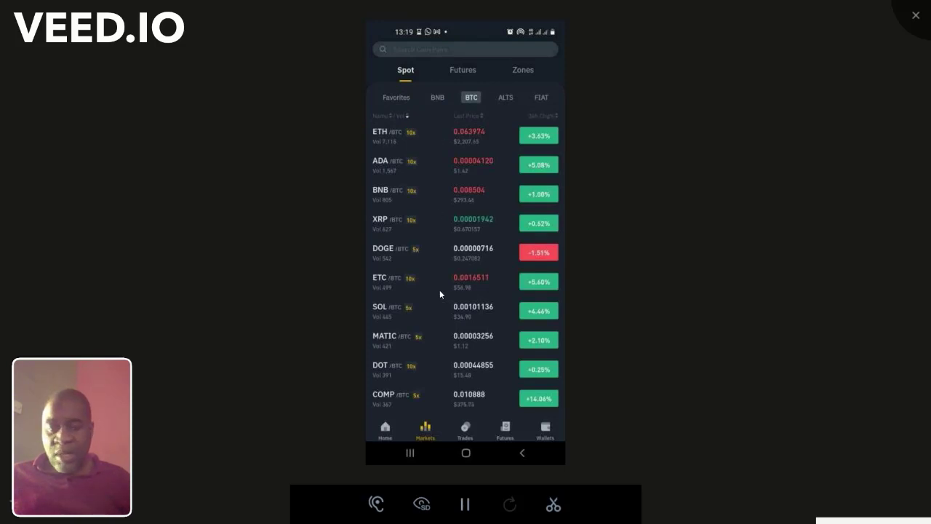
pyautogui.click(475, 434)
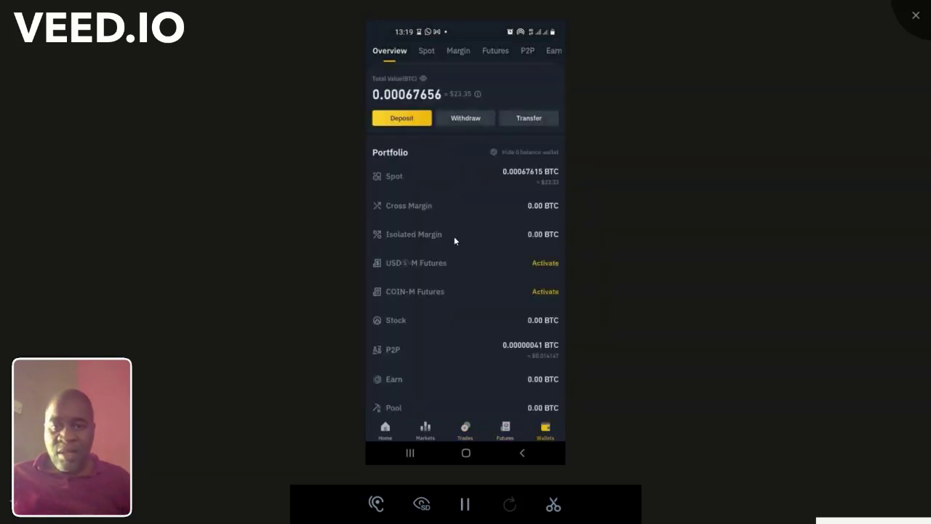
pyautogui.click(432, 178)
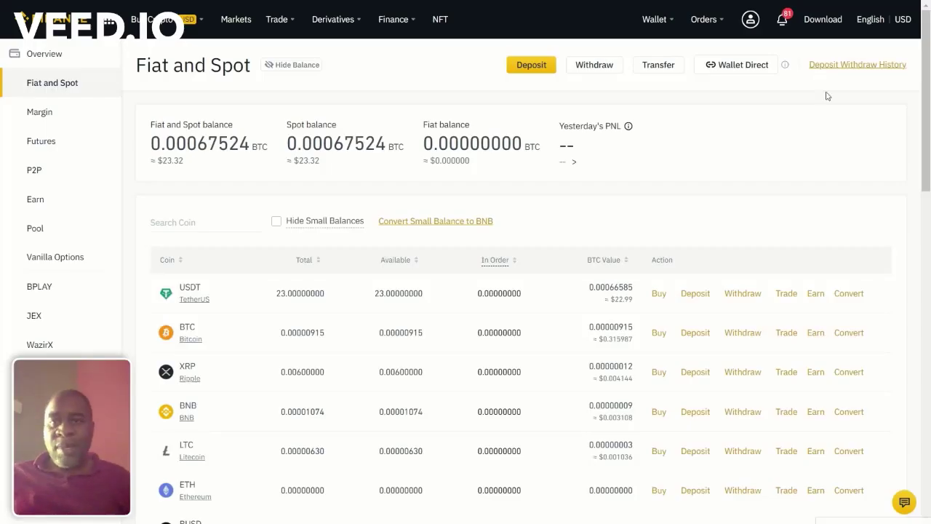
# Step: Start a credit/debit card purchase spending 210 USD and choose USDT to receive
pyautogui.moveTo(149, 24)
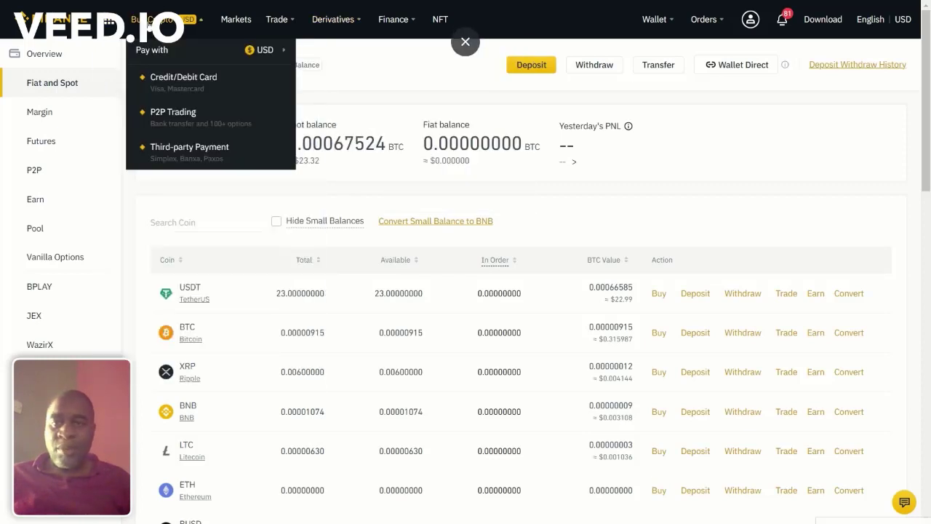
pyautogui.click(180, 88)
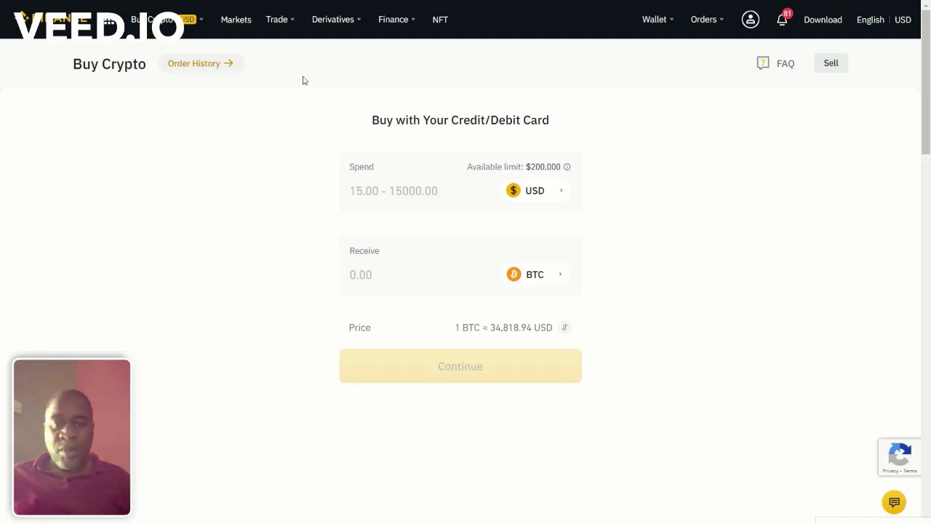
pyautogui.click(429, 191)
pyautogui.write('2')
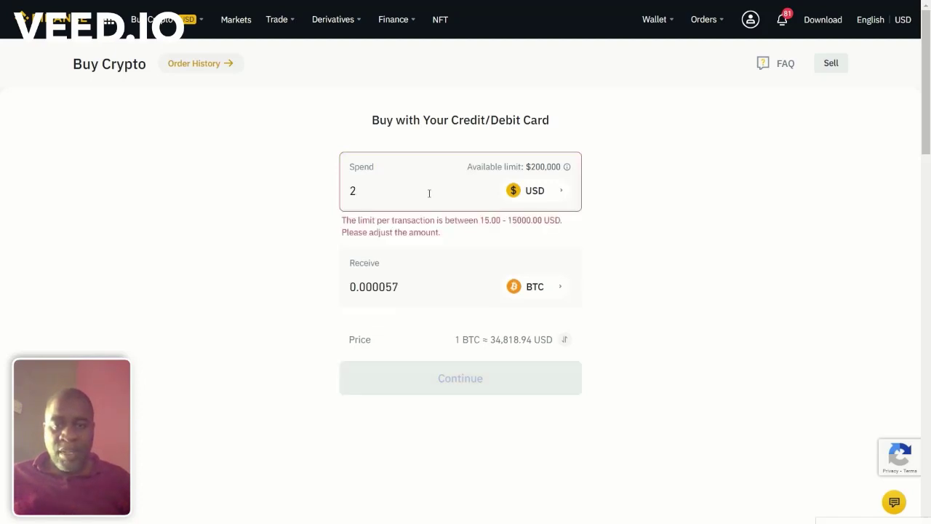
pyautogui.write('10')
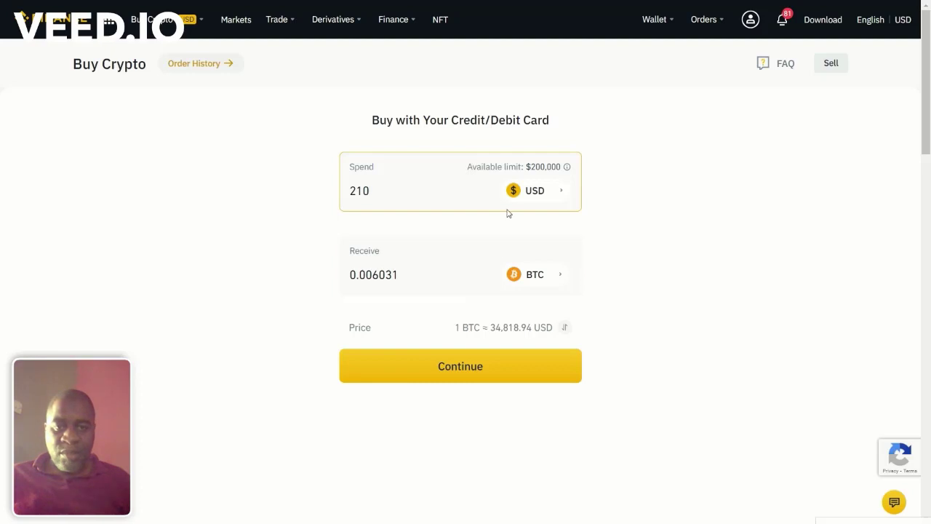
pyautogui.click(533, 280)
pyautogui.click(443, 172)
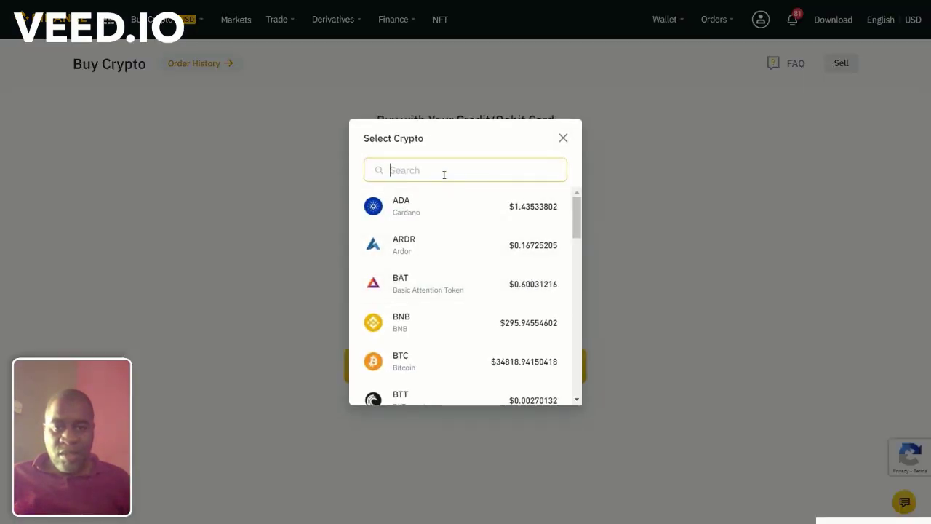
pyautogui.write('U')
pyautogui.click(430, 210)
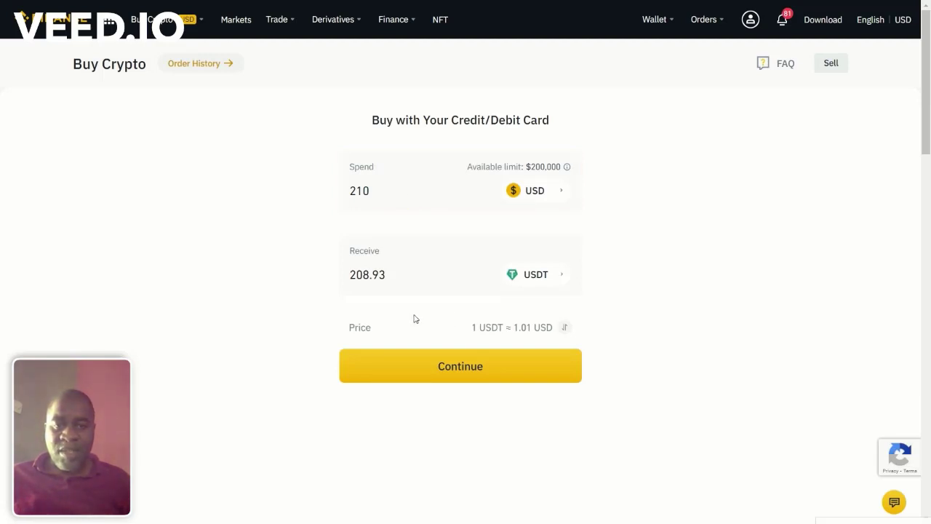
# Step: Continue to Confirm Order, review the 202.74 USDT received amount, then step back
pyautogui.click(460, 374)
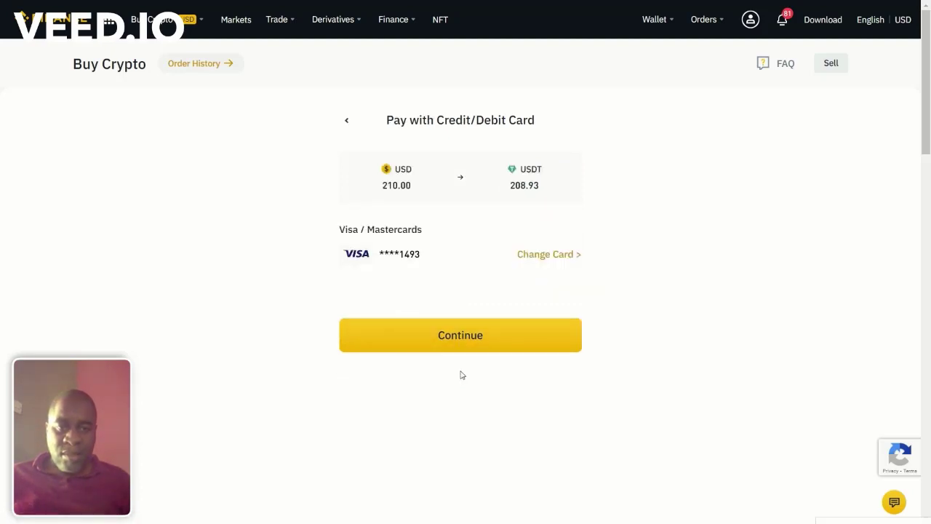
pyautogui.click(470, 346)
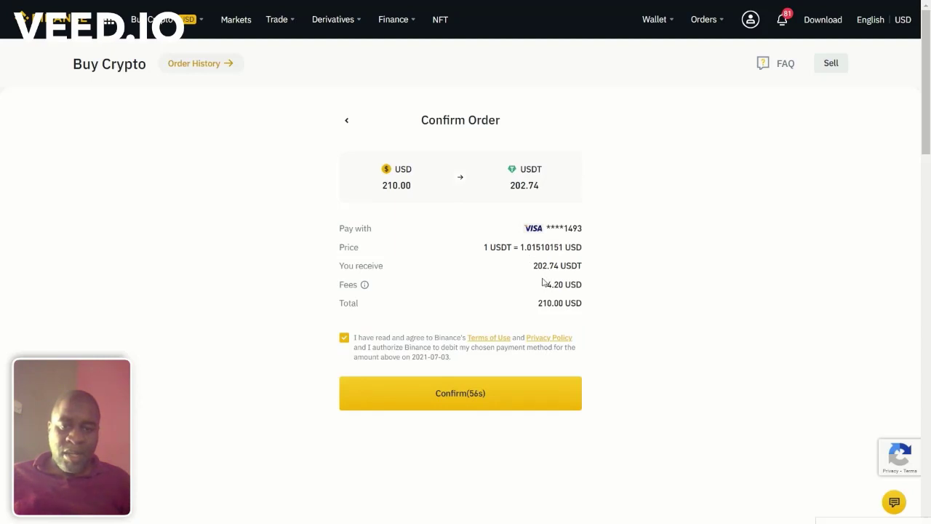
pyautogui.moveTo(534, 268); pyautogui.dragTo(560, 268)
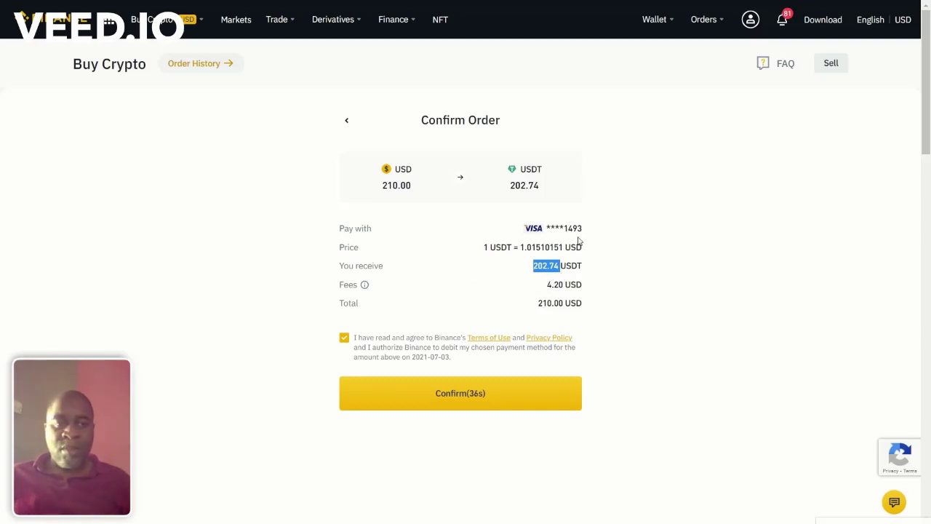
pyautogui.click(347, 123)
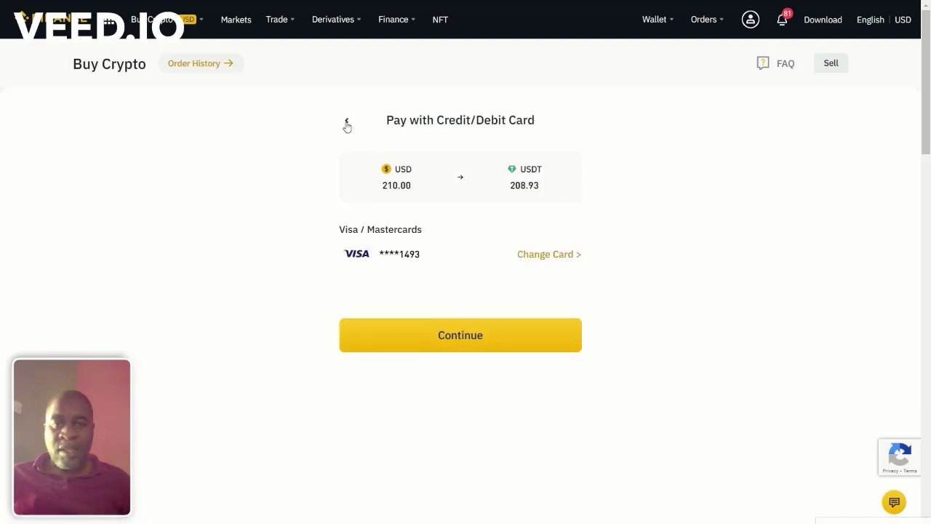
# Step: Switch the spend currency to EUR, set the receive amount to 210 USDT, and continue
pyautogui.click(346, 123)
pyautogui.click(535, 190)
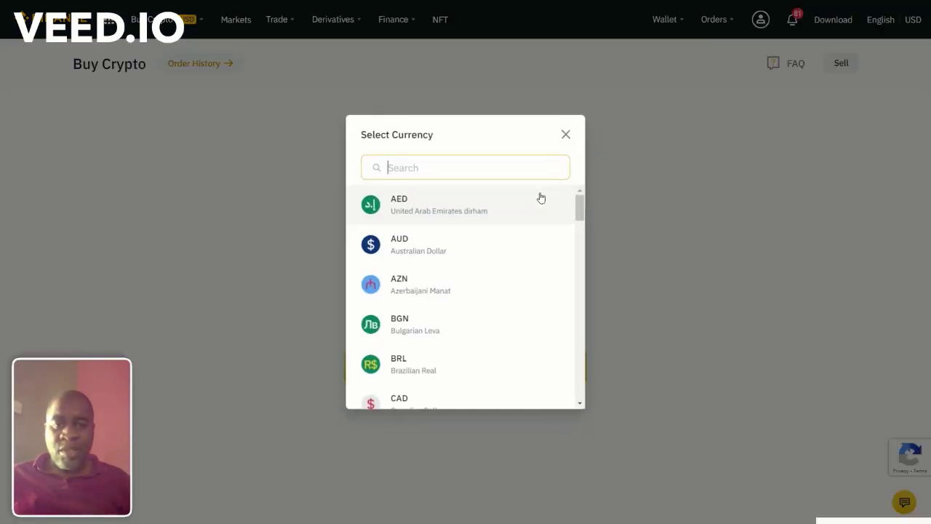
pyautogui.write('EUR')
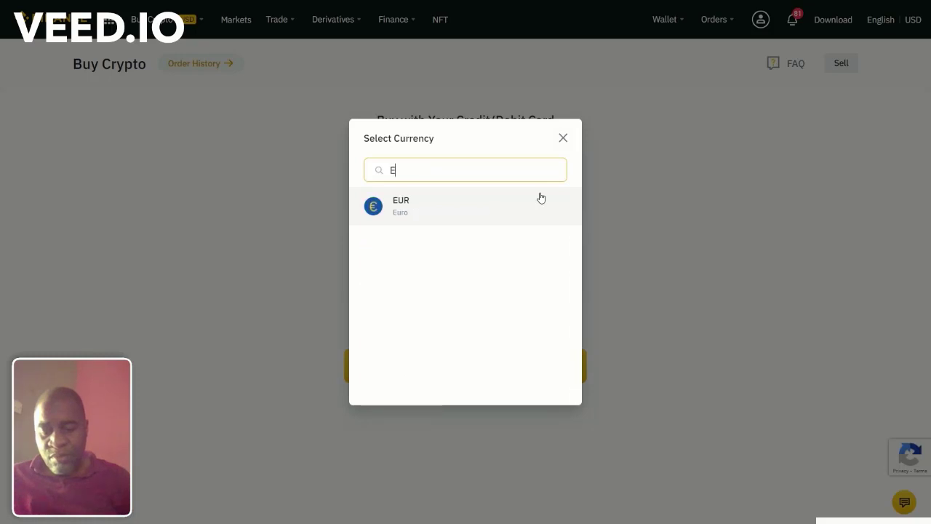
pyautogui.click(474, 206)
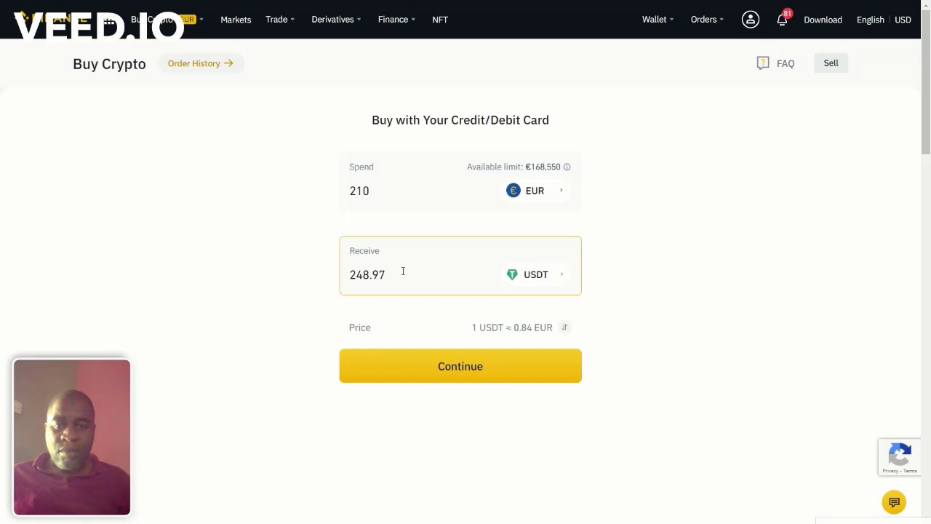
pyautogui.moveTo(403, 271); pyautogui.dragTo(335, 274)
pyautogui.write('210')
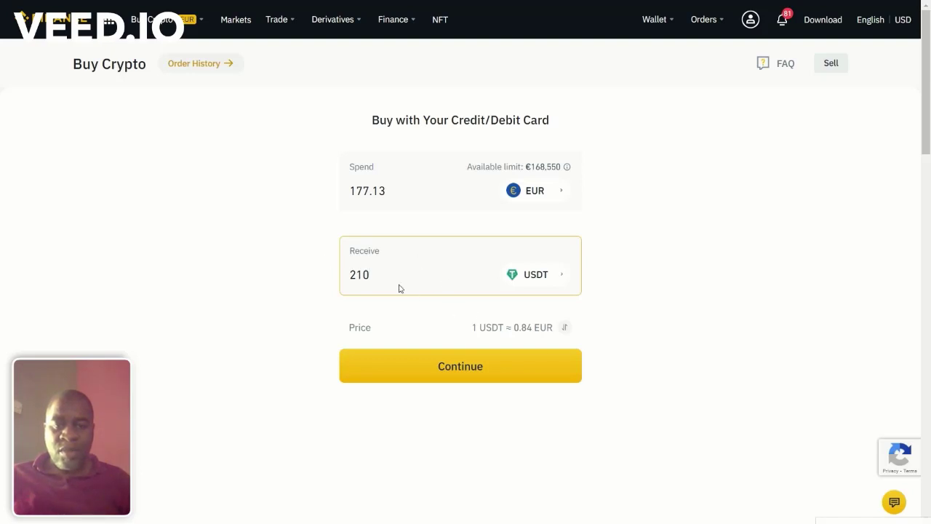
pyautogui.click(455, 370)
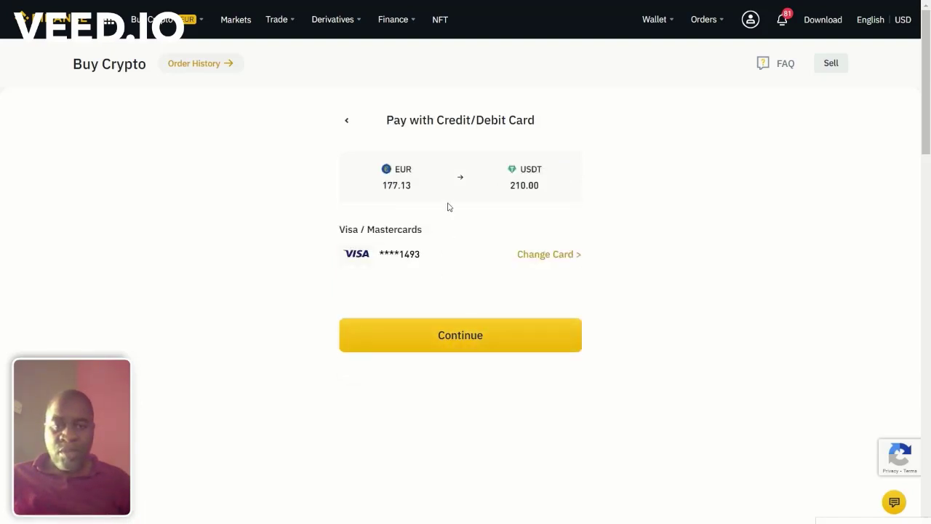
# Step: Pay with a different saved Visa card and submit the 177.13 EUR purchase
pyautogui.click(538, 256)
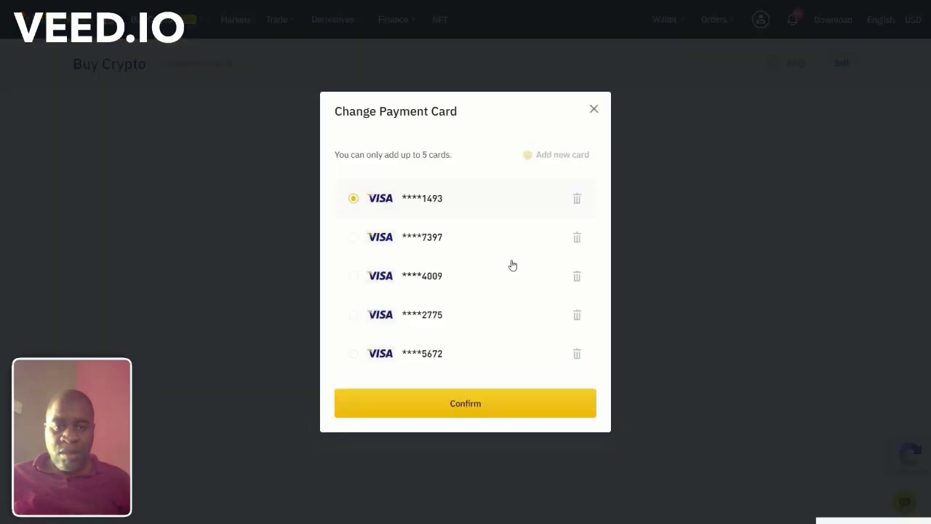
pyautogui.click(386, 357)
pyautogui.click(444, 408)
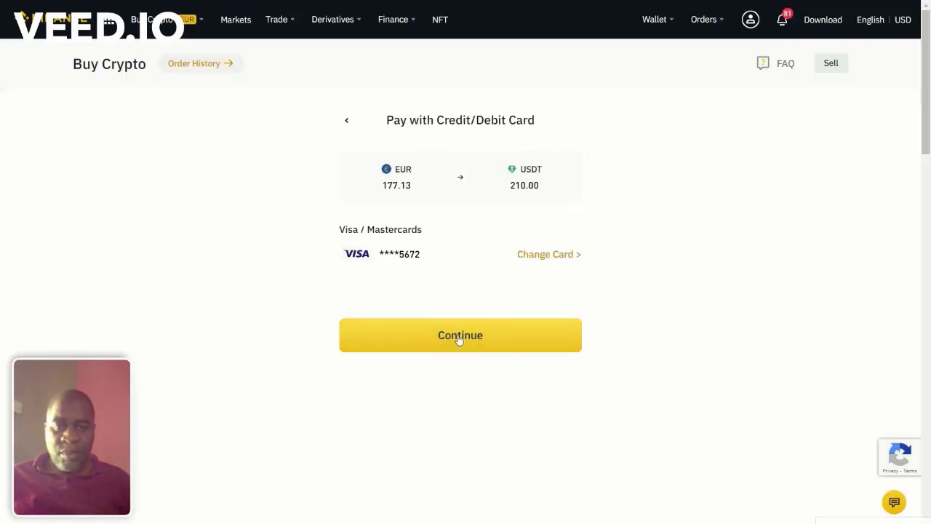
pyautogui.click(459, 340)
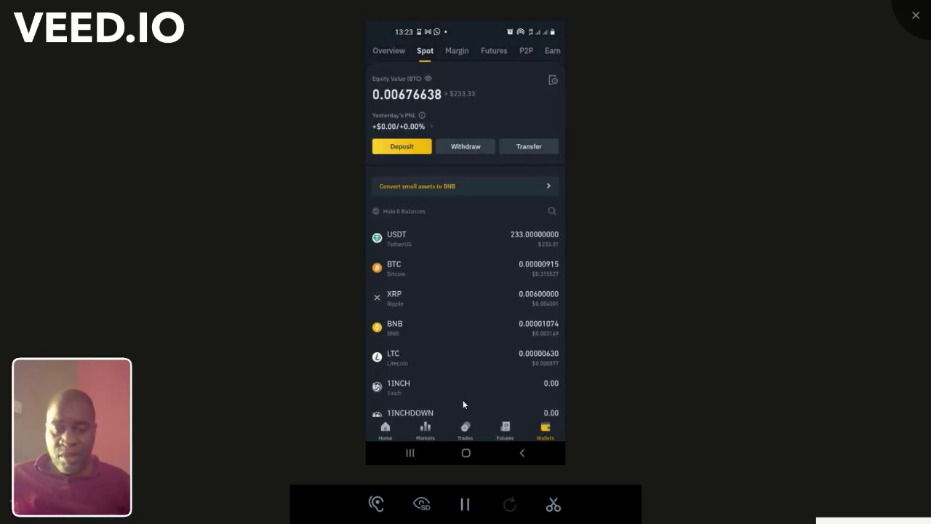
# Step: Open LTC/USDT from the app's markets list and go back to its Spot buy form
pyautogui.click(425, 430)
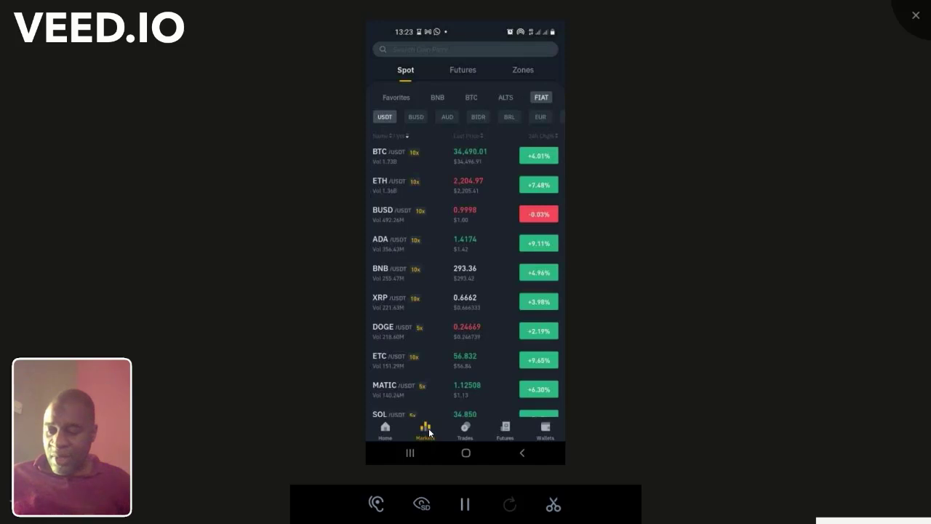
pyautogui.scroll(-3, 428, 432)
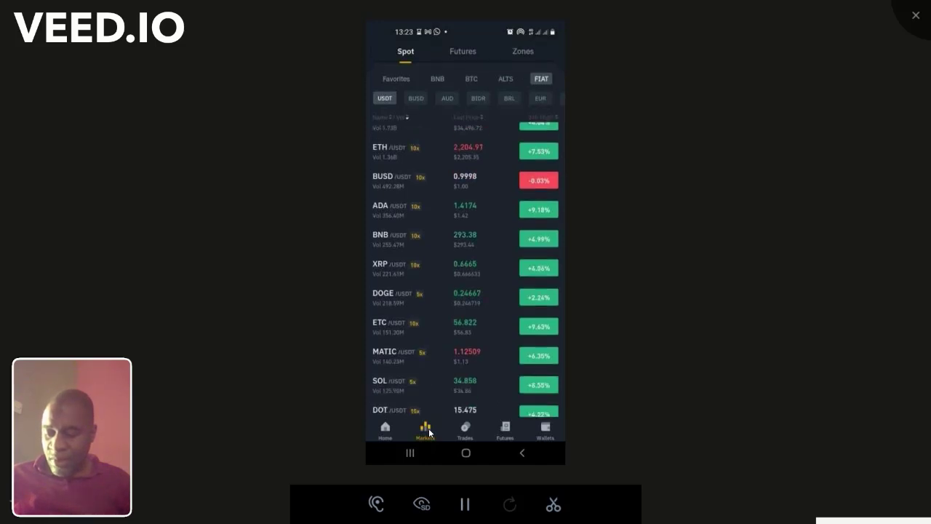
pyautogui.scroll(-5, 429, 432)
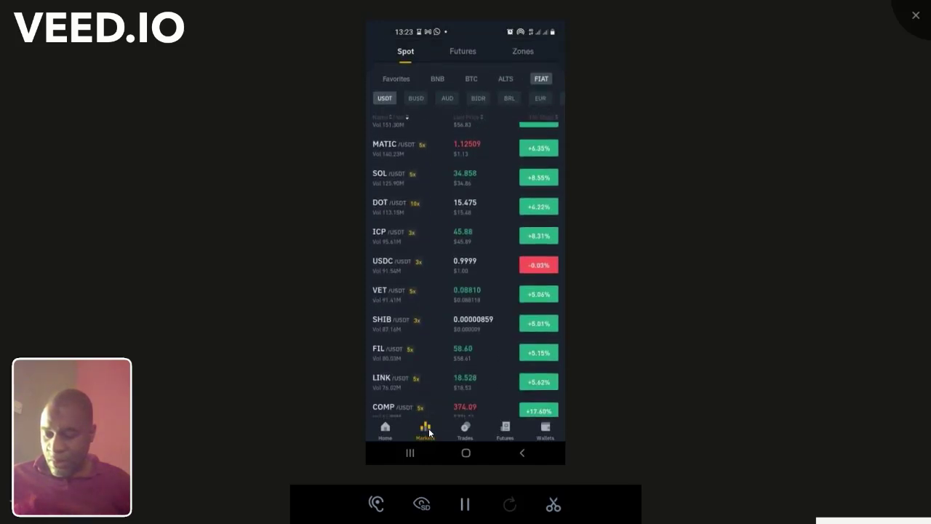
pyautogui.scroll(8, 429, 432)
pyautogui.scroll(3, 428, 430)
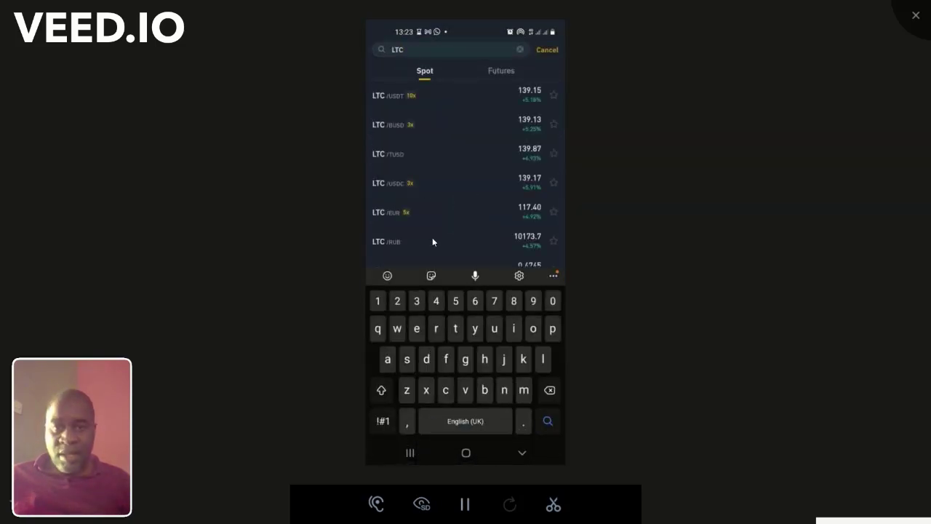
pyautogui.click(421, 100)
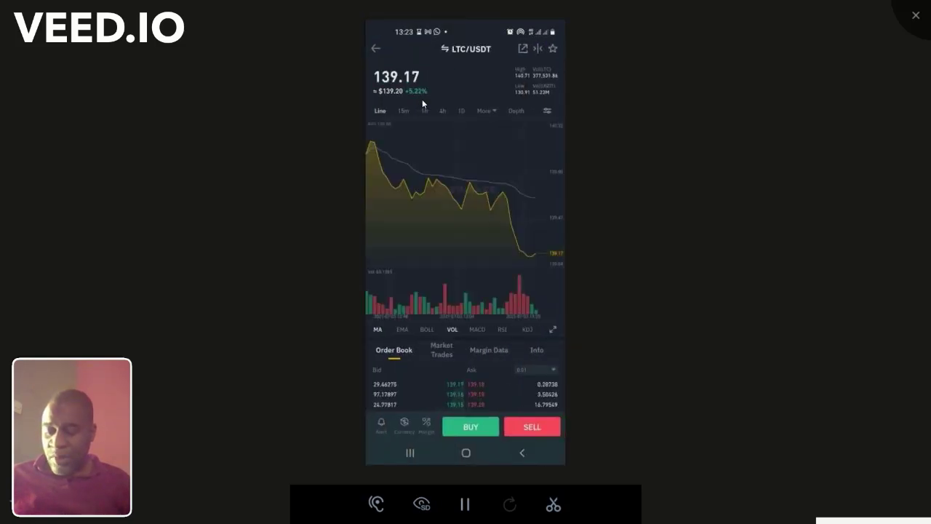
pyautogui.rightClick(422, 99)
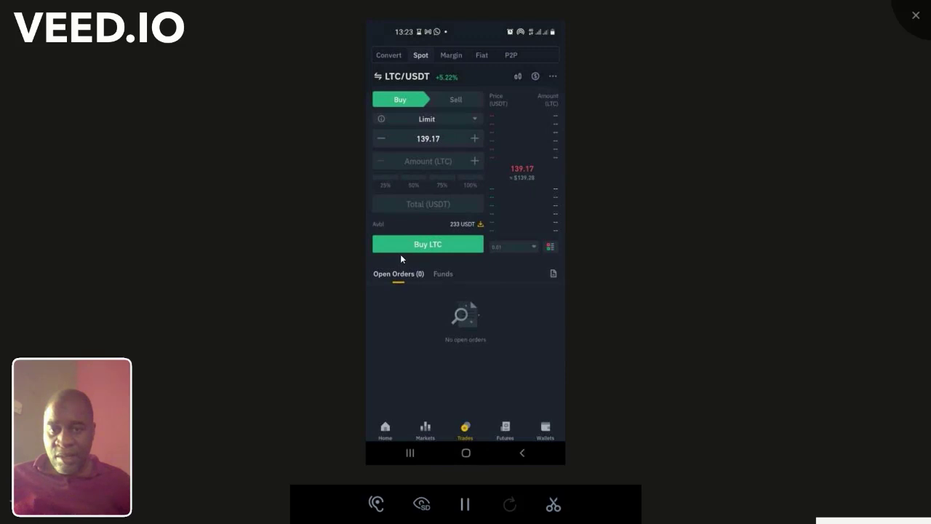
# Step: Place a market buy order for LTC with a 150 USDT total
pyautogui.click(428, 121)
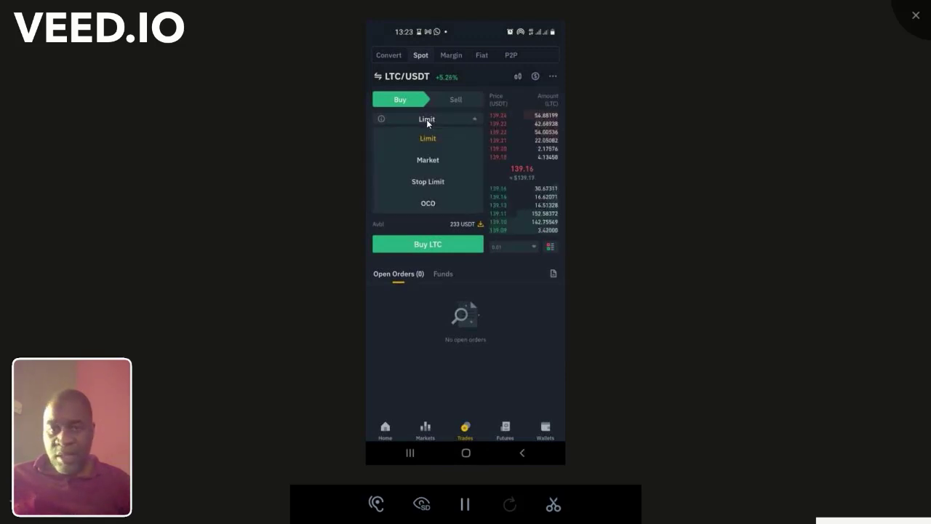
pyautogui.click(428, 159)
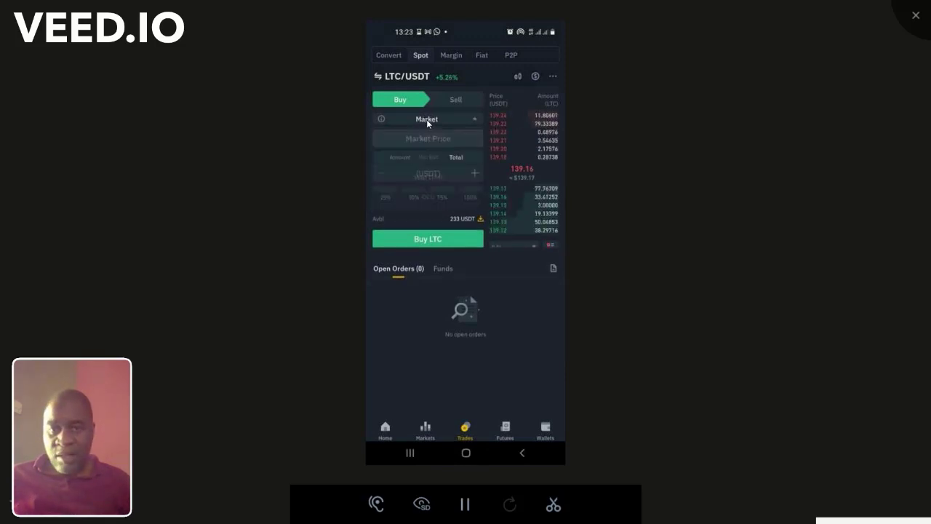
pyautogui.click(428, 178)
pyautogui.write('150')
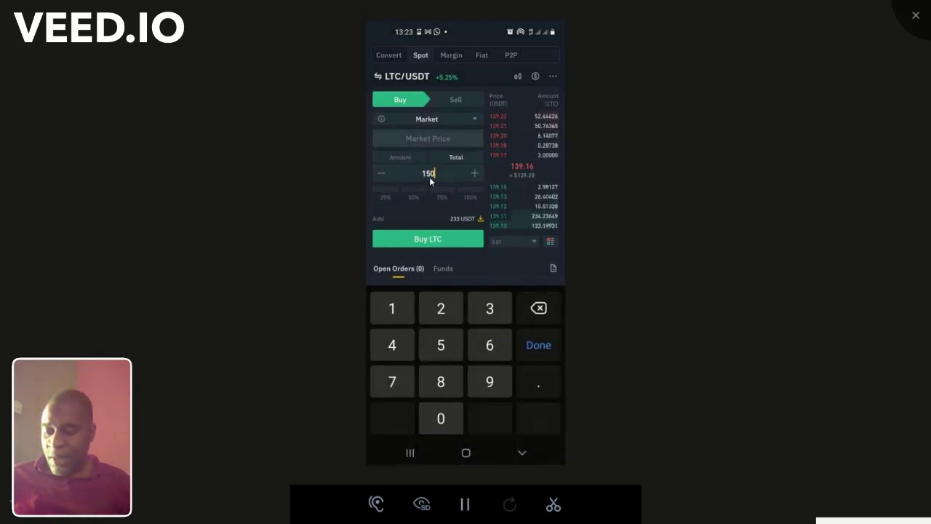
pyautogui.rightClick(429, 177)
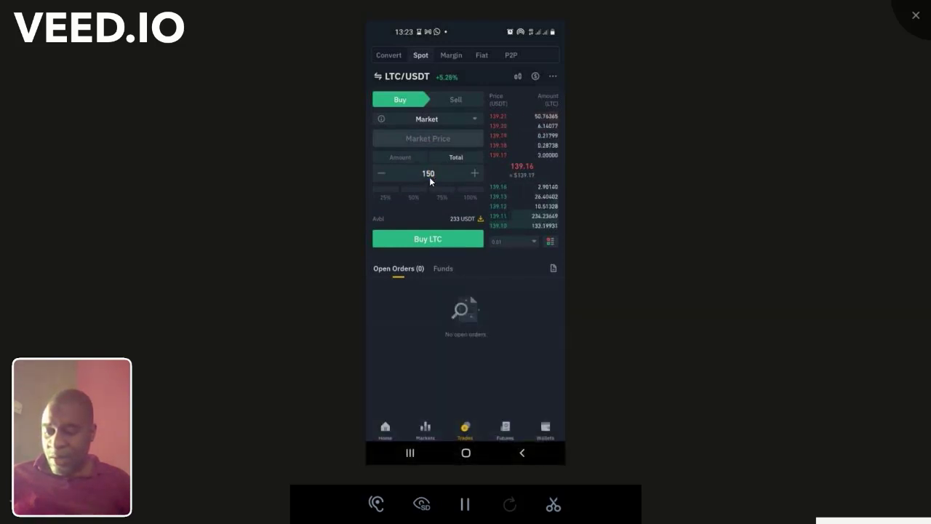
pyautogui.click(430, 240)
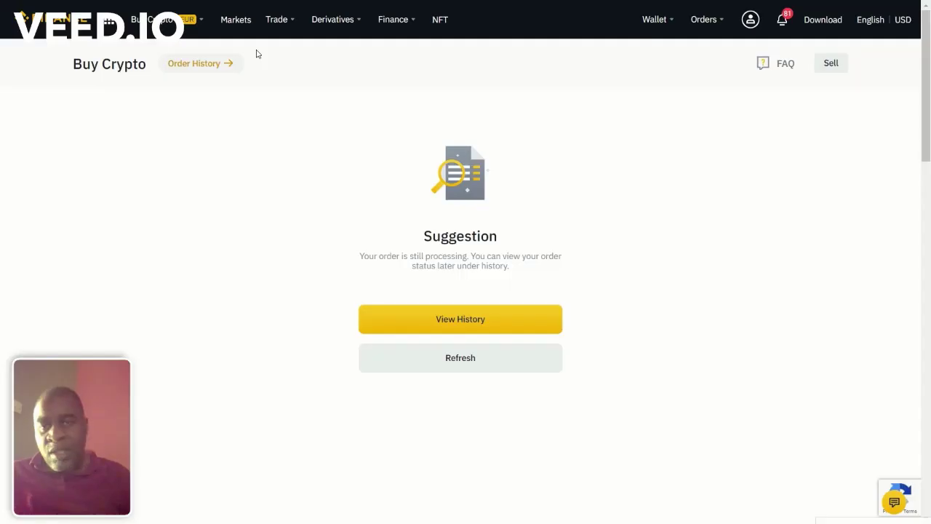
# Step: Go to Wallet Overview and the Fiat and Spot balances, which list 1.07681841 LTC
pyautogui.moveTo(661, 19)
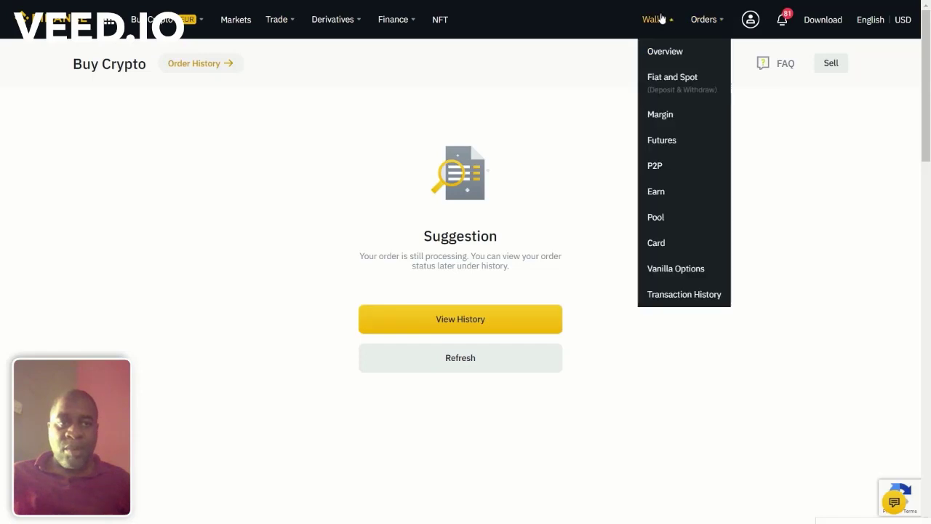
pyautogui.click(656, 50)
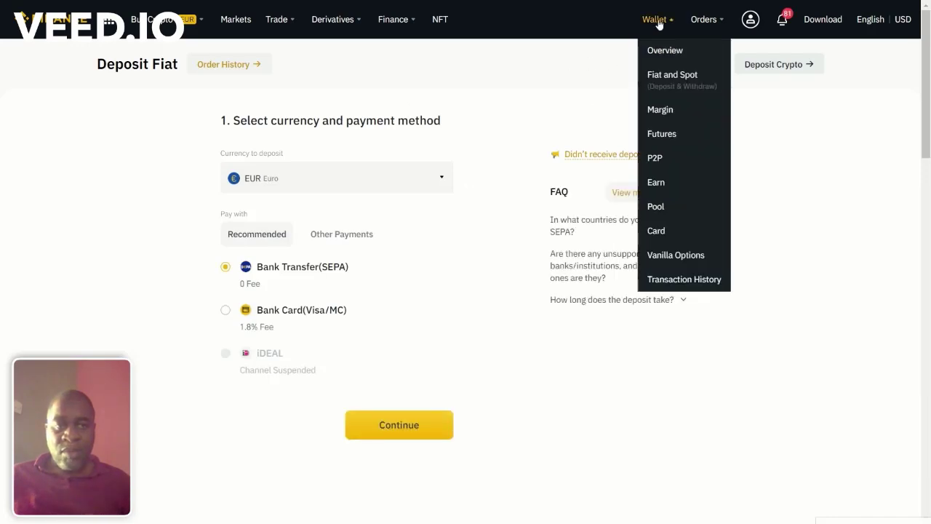
pyautogui.click(660, 50)
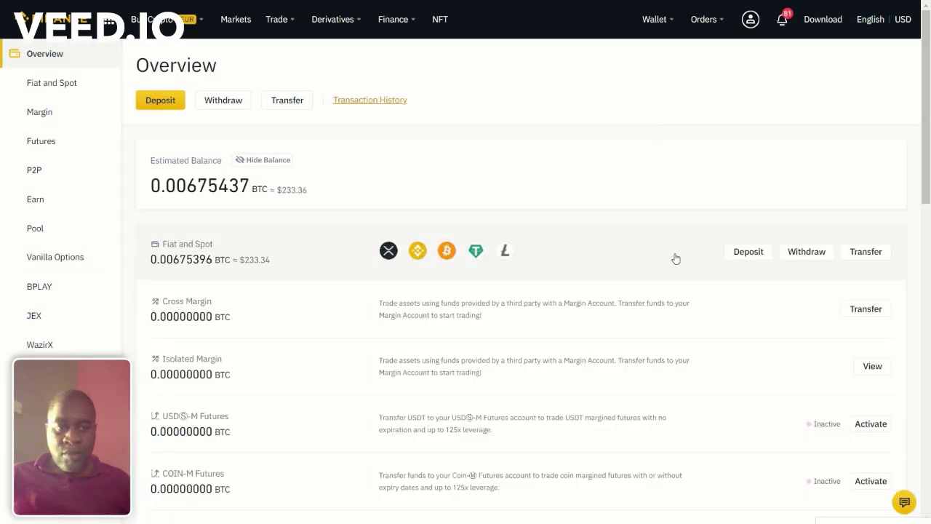
pyautogui.click(657, 261)
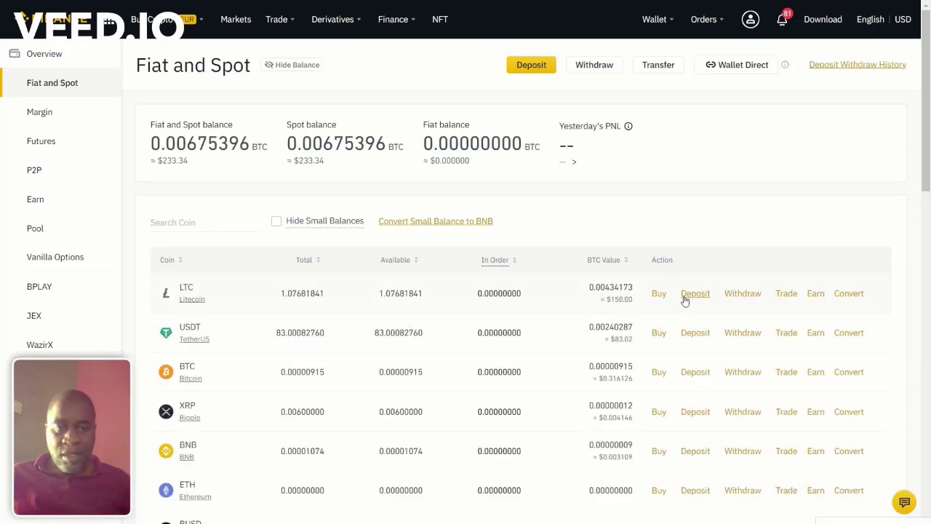
# Step: Withdraw the MAX LTC balance to the saved CEX address-book entry, reaching the 1.07581841 LTC summary
pyautogui.click(746, 296)
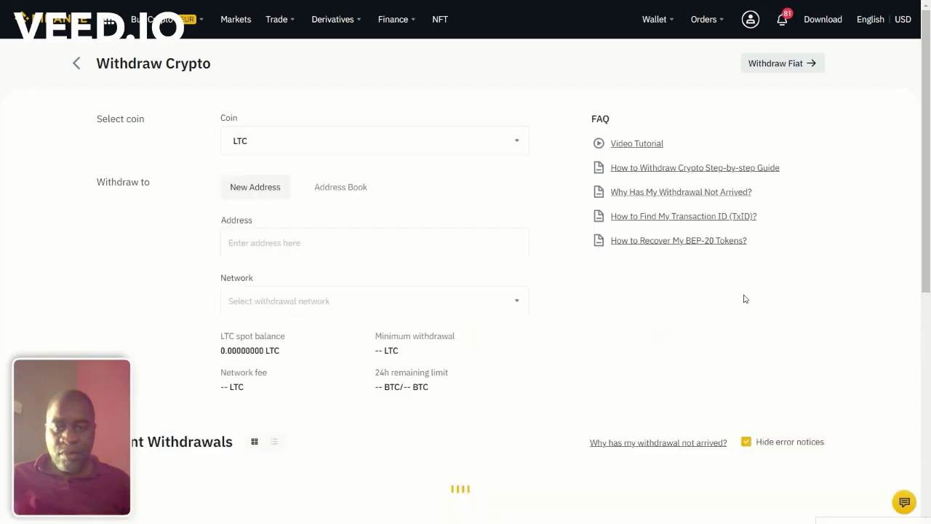
pyautogui.click(335, 189)
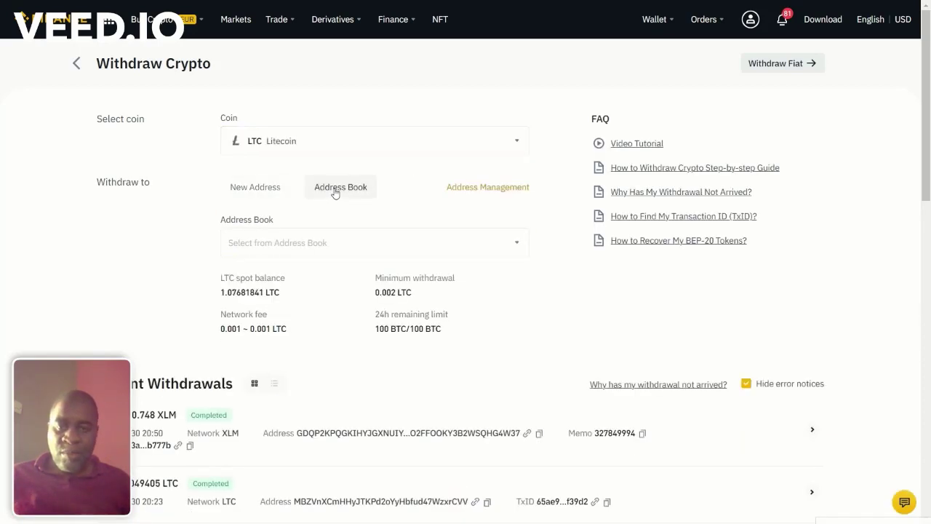
pyautogui.click(288, 241)
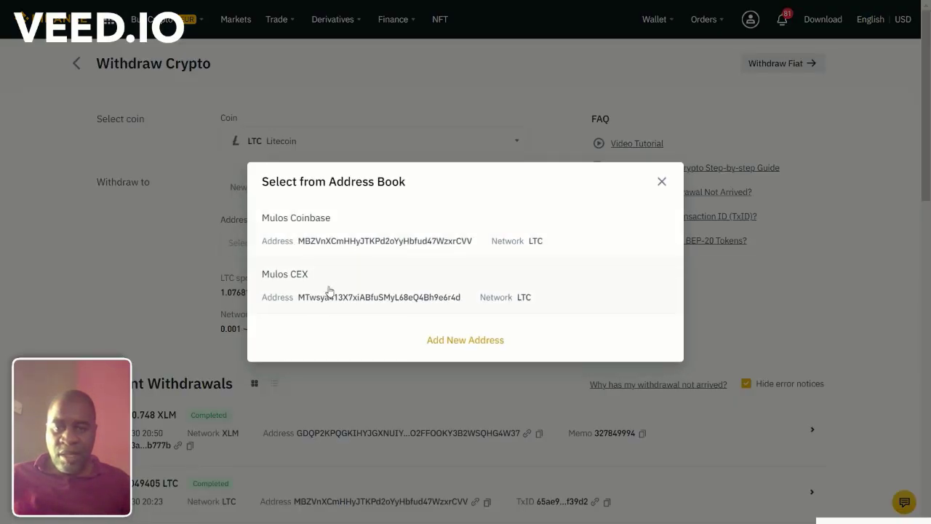
pyautogui.click(329, 291)
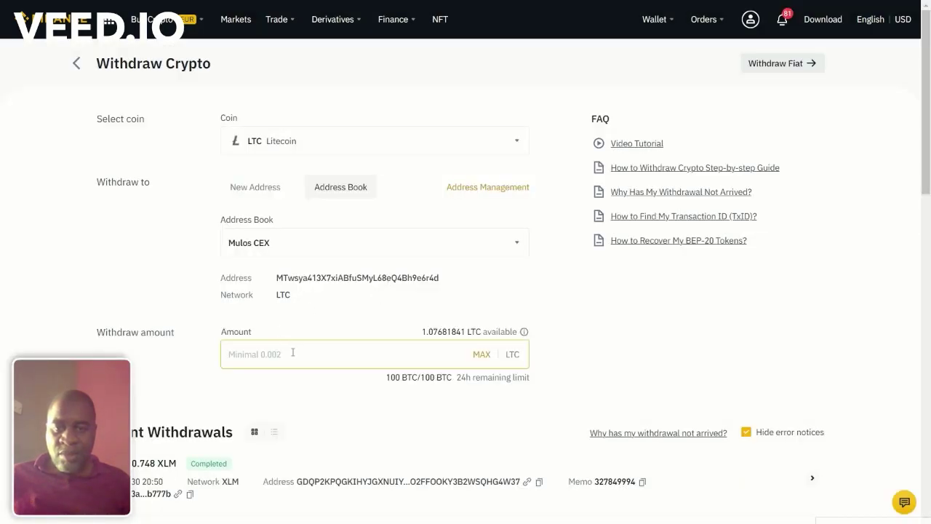
pyautogui.click(481, 354)
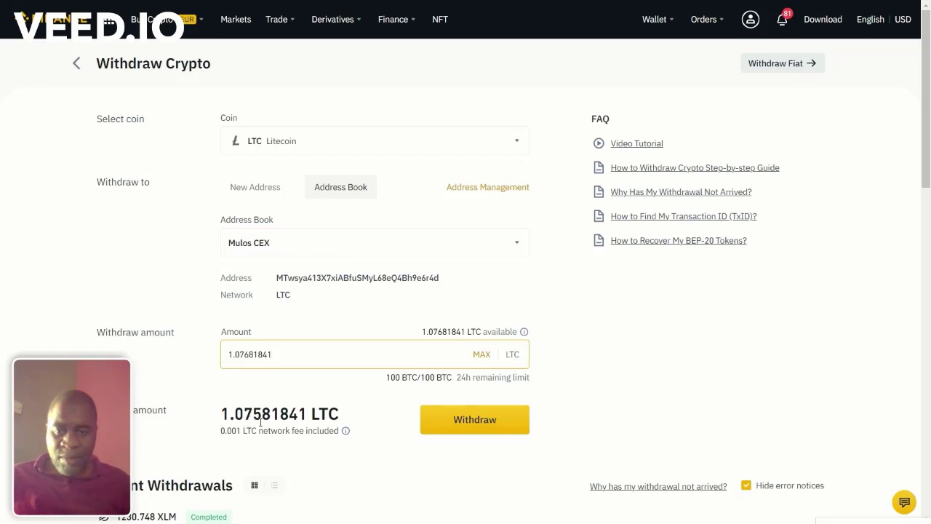
pyautogui.click(473, 429)
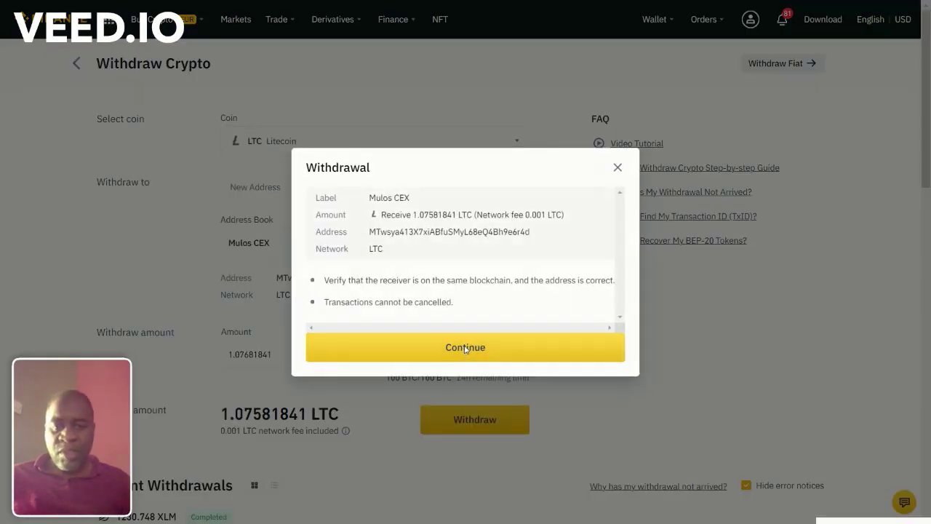
# Step: Confirm the 1.07581841 LTC withdrawal using the e-mail and phone verification codes
pyautogui.click(473, 347)
pyautogui.click(565, 223)
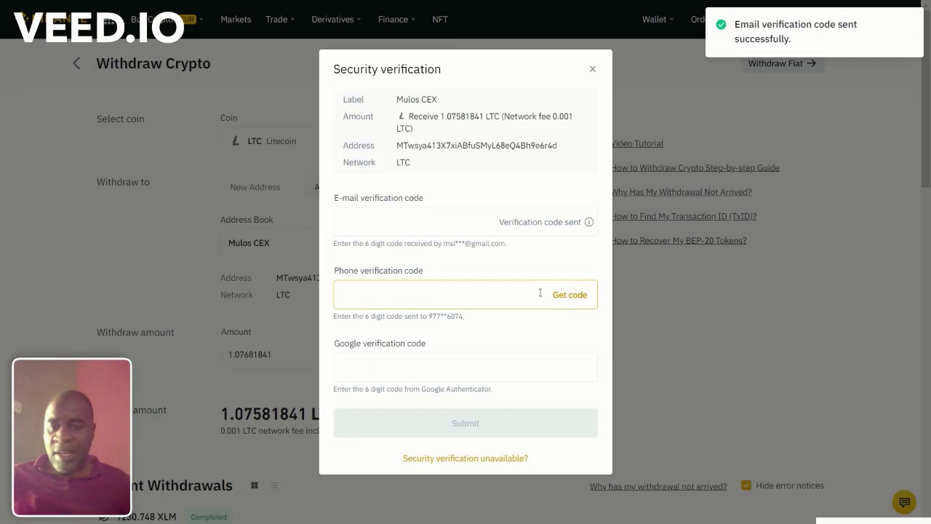
pyautogui.click(542, 292)
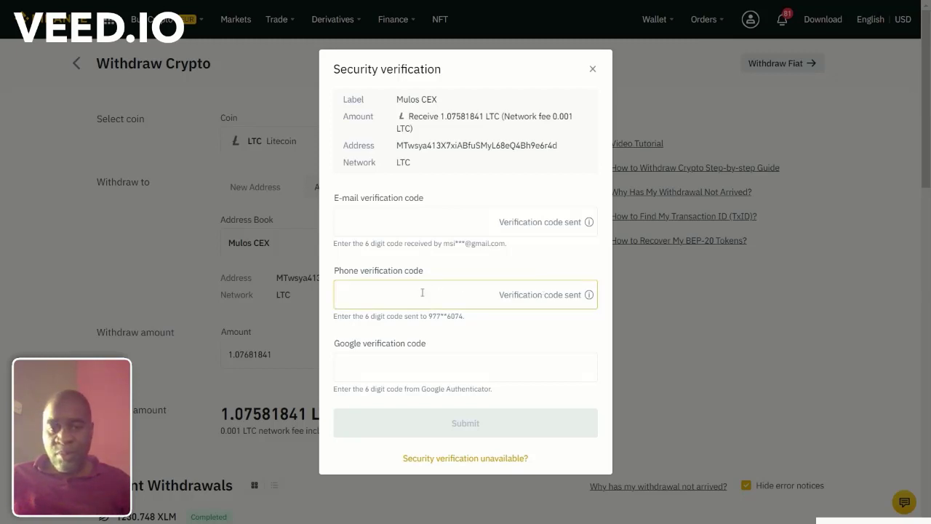
pyautogui.click(466, 218)
pyautogui.hotkey('ctrl', 'v')
pyautogui.click(378, 294)
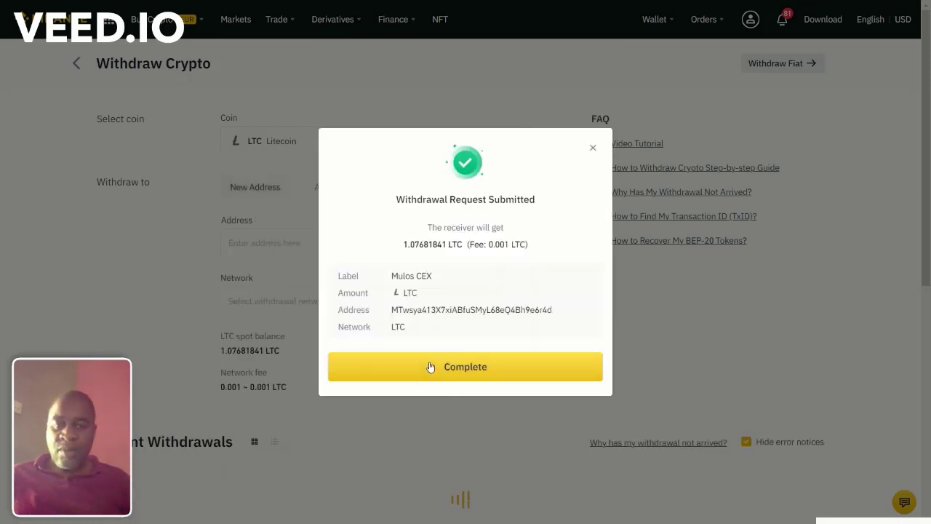
pyautogui.click(430, 367)
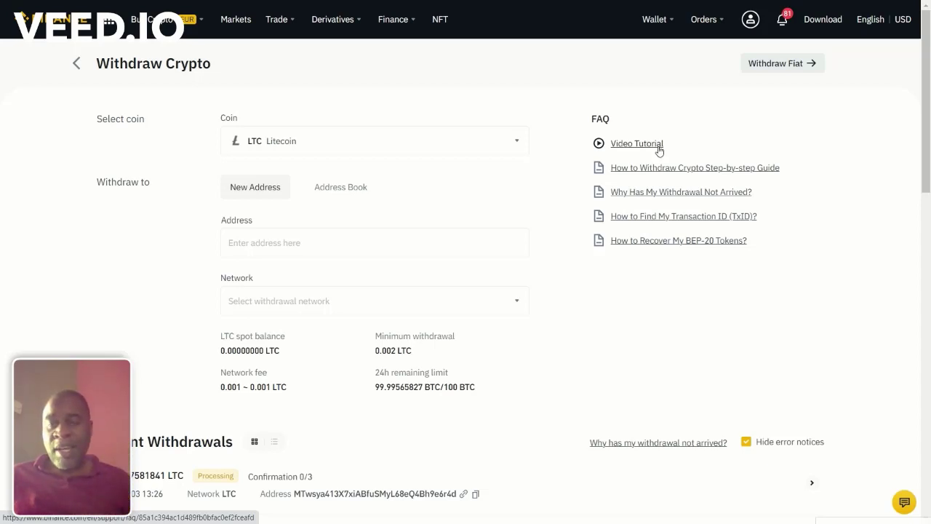
# Step: Check the Fiat and Spot balances, now with zero LTC, then open the Trade > Classic screen
pyautogui.click(650, 22)
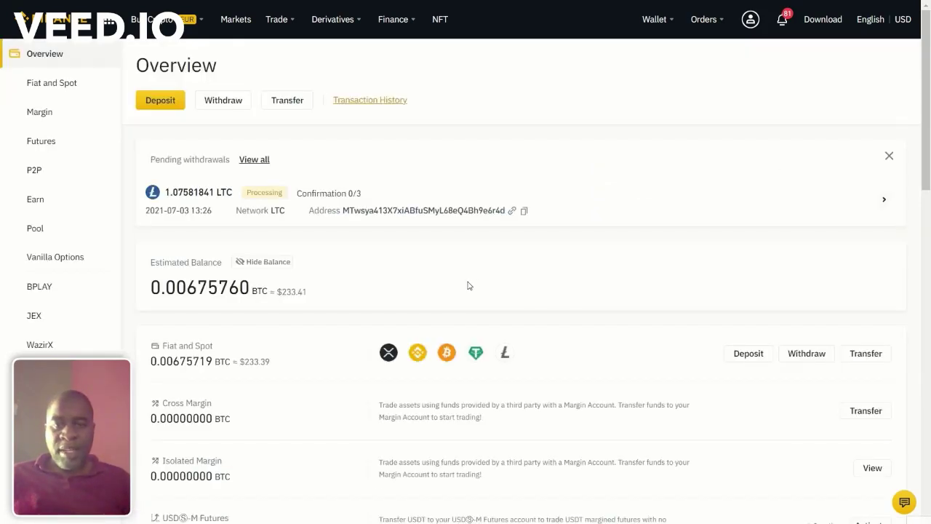
pyautogui.click(559, 351)
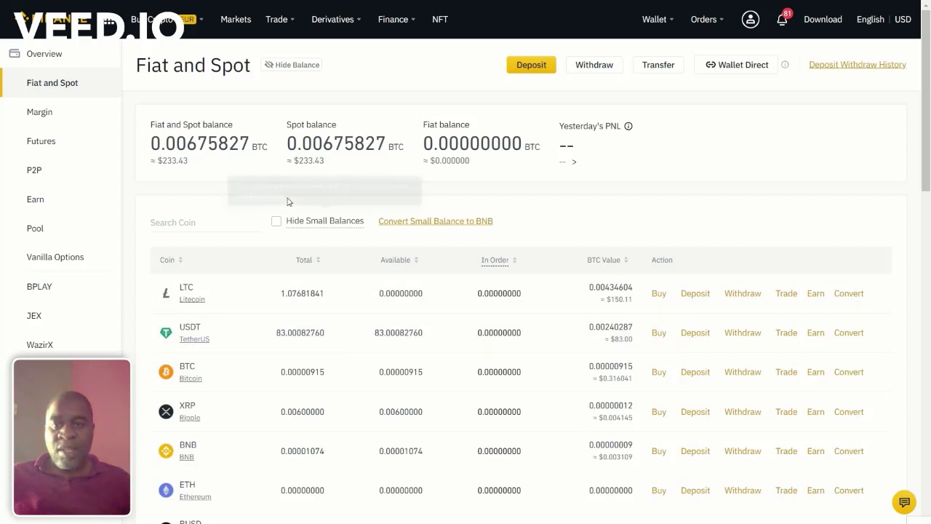
pyautogui.moveTo(276, 26)
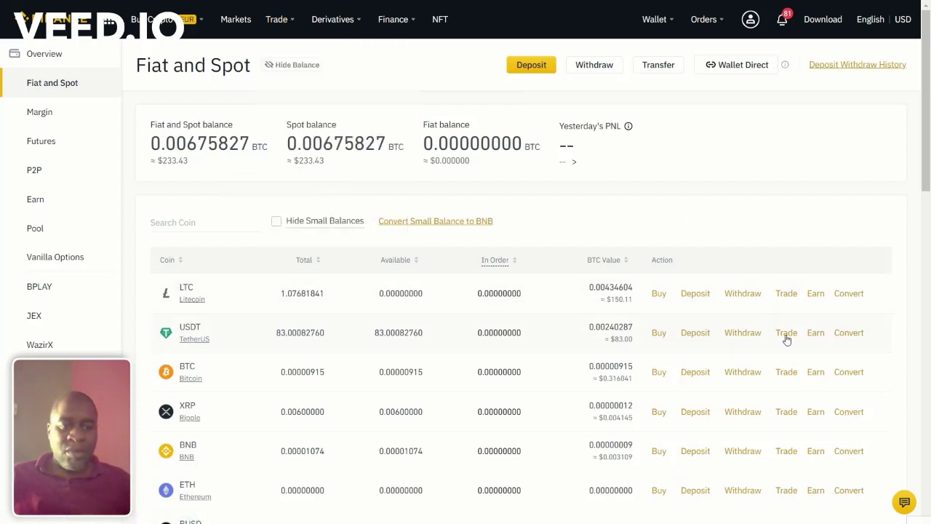
pyautogui.click(296, 94)
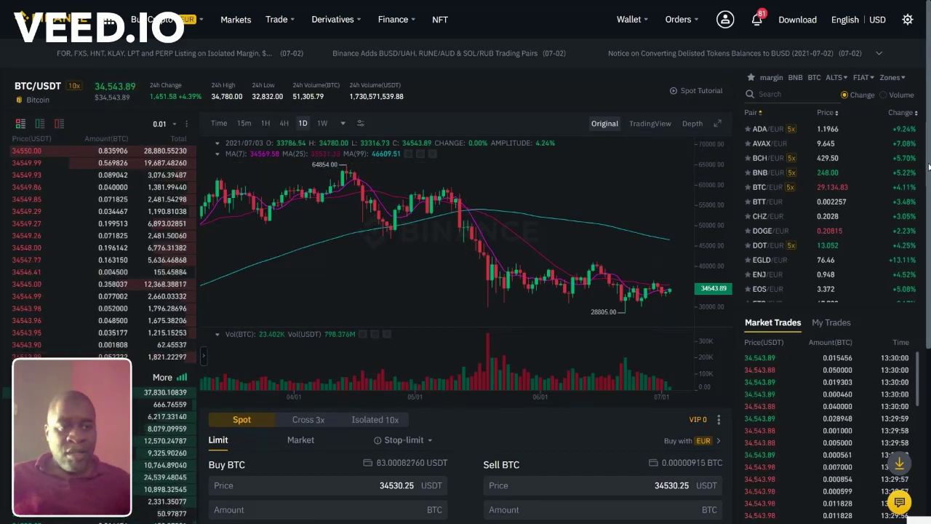
# Step: Switch the spot trading pair to ETC/USDT via the pair search
pyautogui.click(792, 95)
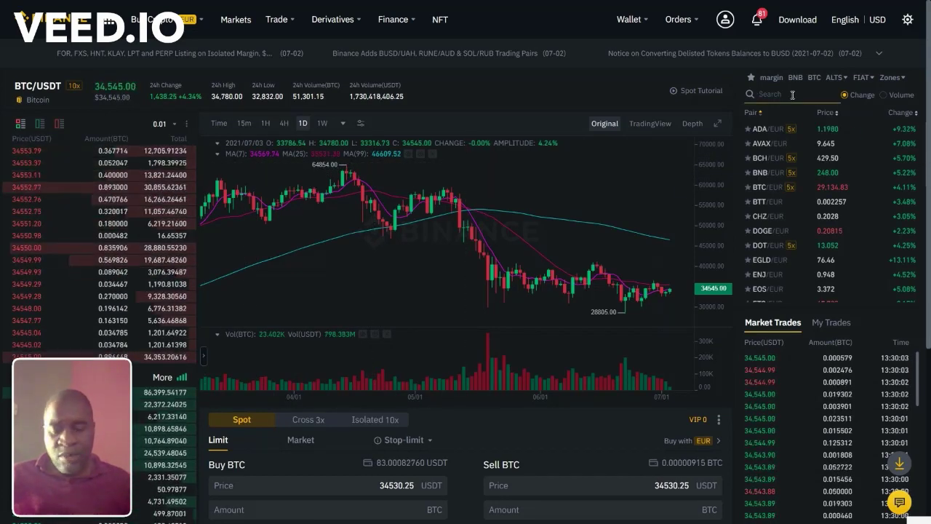
pyautogui.write('etc')
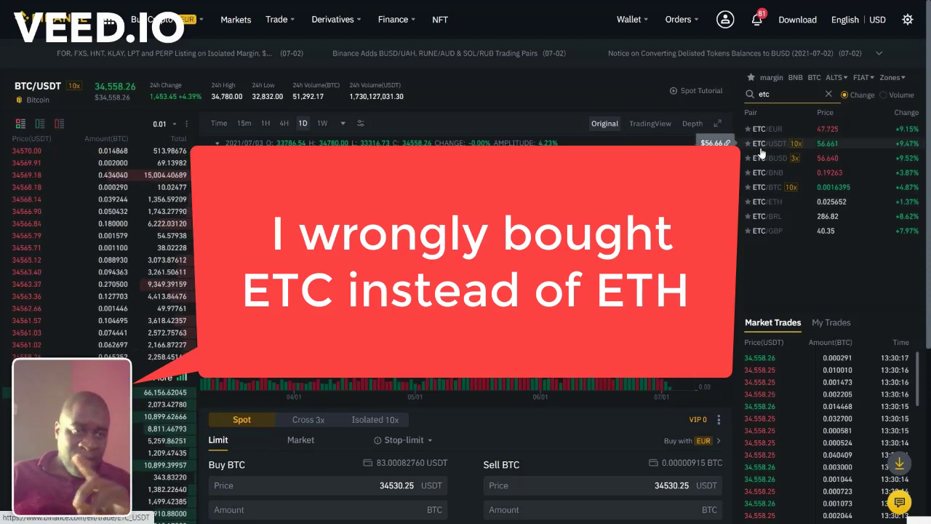
pyautogui.click(765, 150)
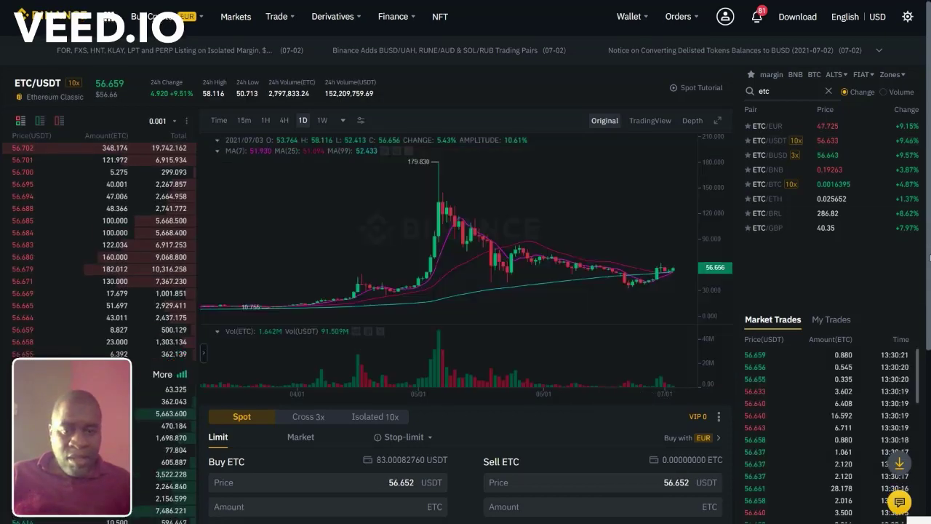
# Step: Place a market buy of ETC with a 23 USDT total
pyautogui.moveTo(923, 221); pyautogui.dragTo(930, 339)
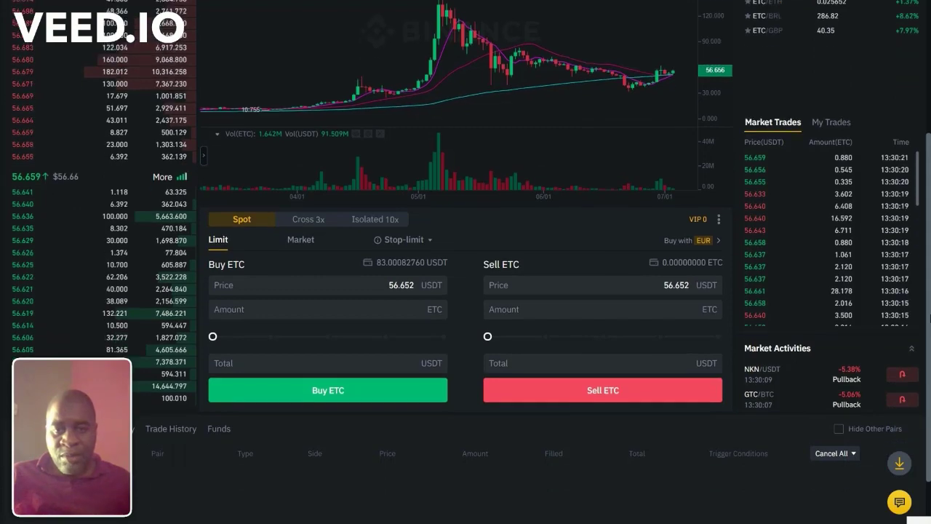
pyautogui.click(331, 262)
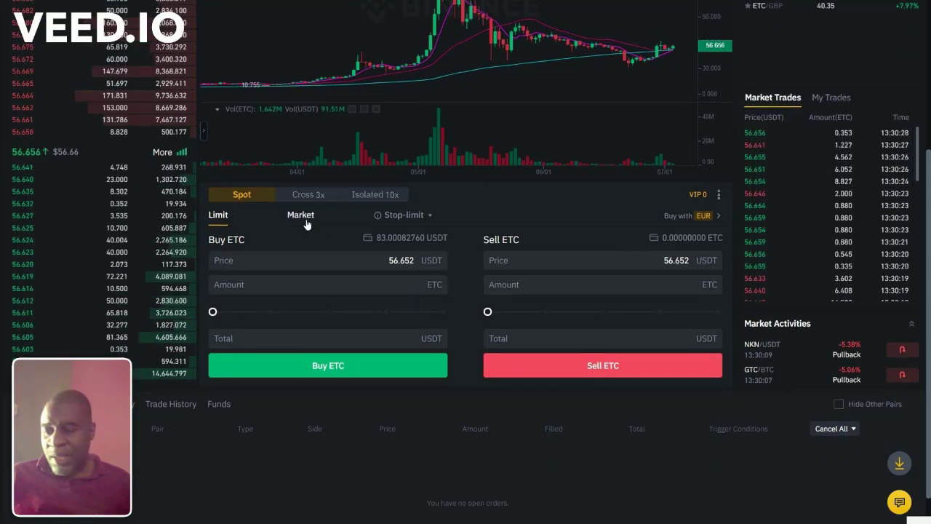
pyautogui.click(306, 215)
pyautogui.click(343, 286)
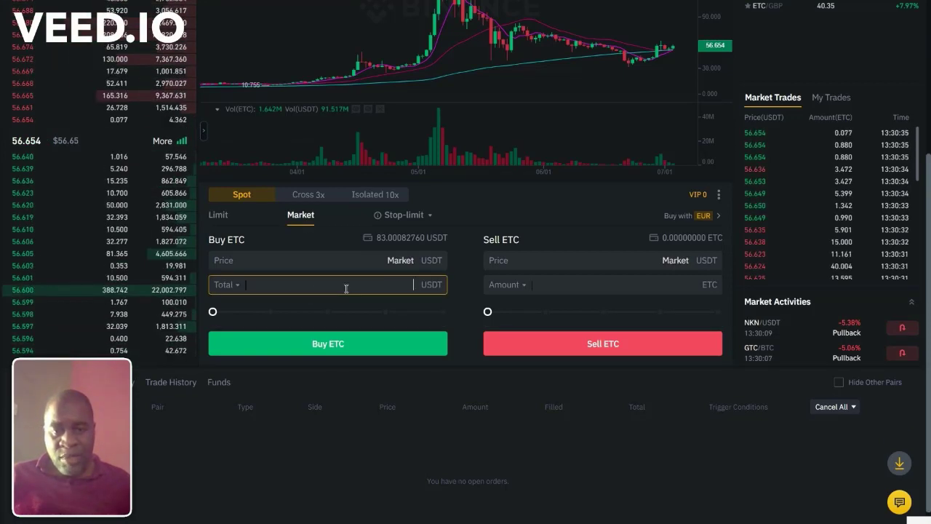
pyautogui.write('23')
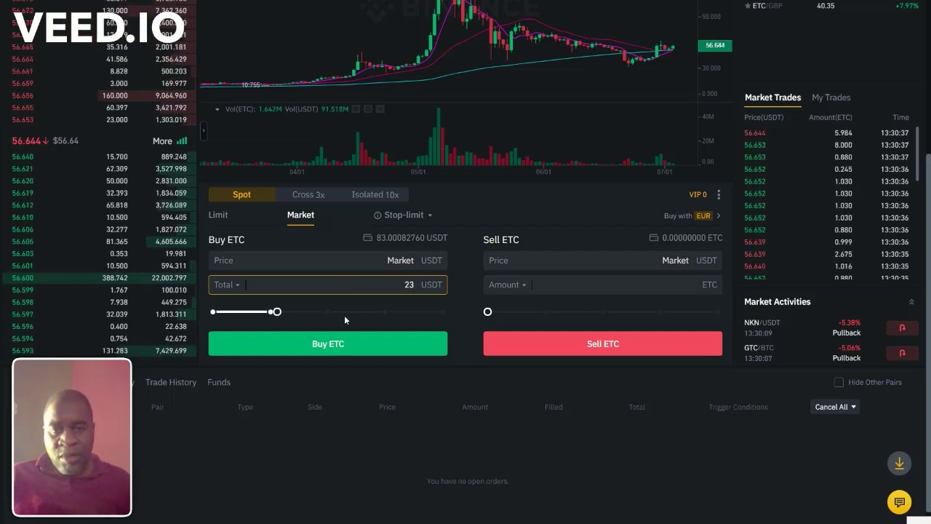
pyautogui.click(326, 352)
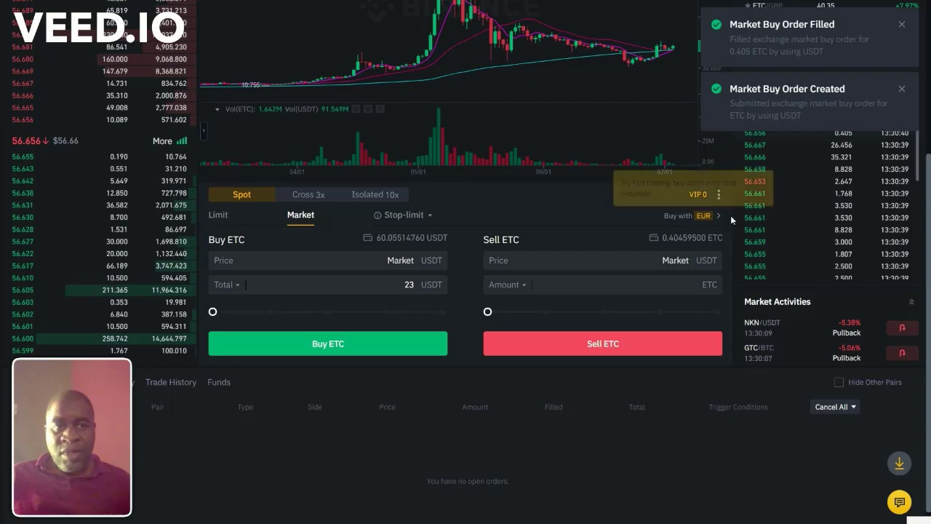
pyautogui.scroll(4, 734, 216)
pyautogui.moveTo(862, 79)
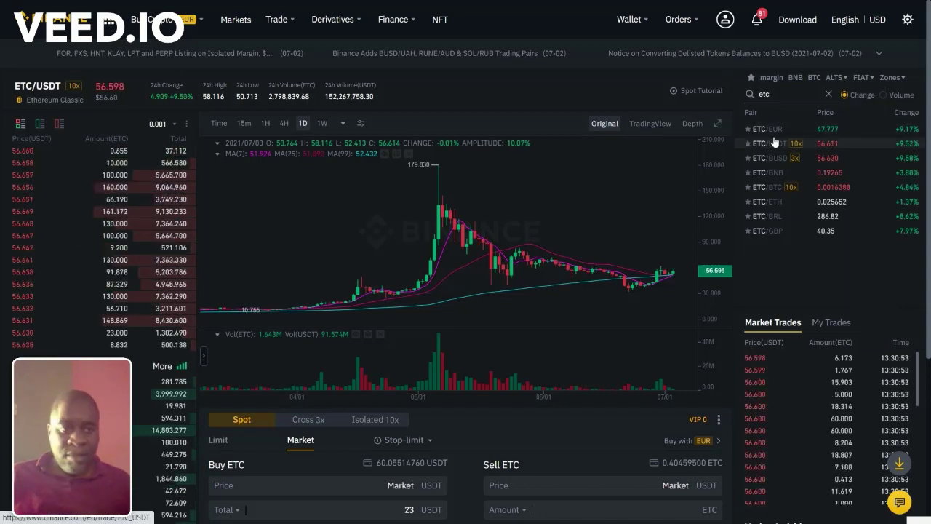
# Step: Search 'busd' and switch to the BUSD/USDT trading pair
pyautogui.click(749, 99)
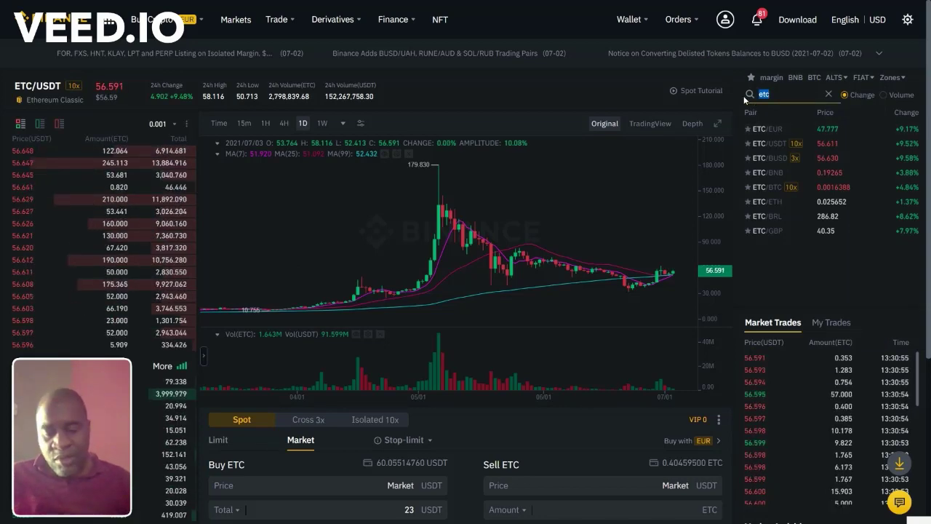
pyautogui.write('busd')
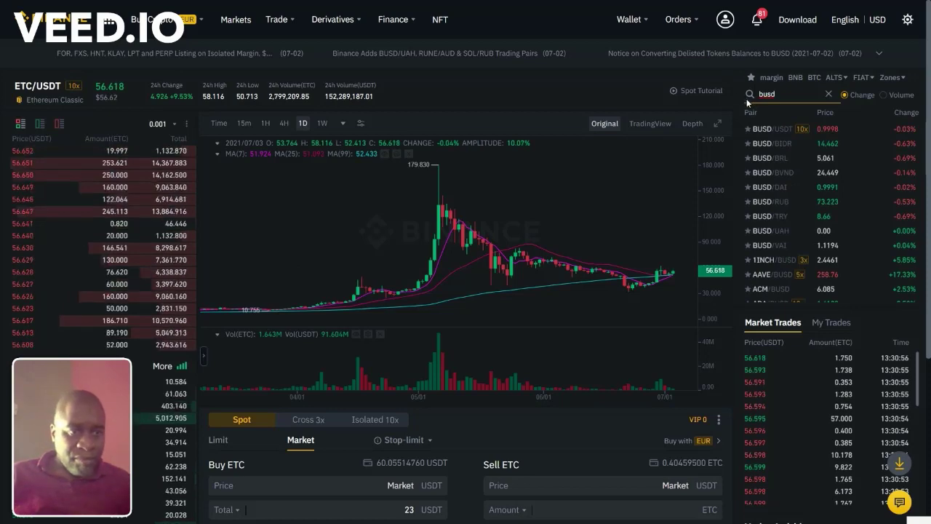
pyautogui.click(754, 136)
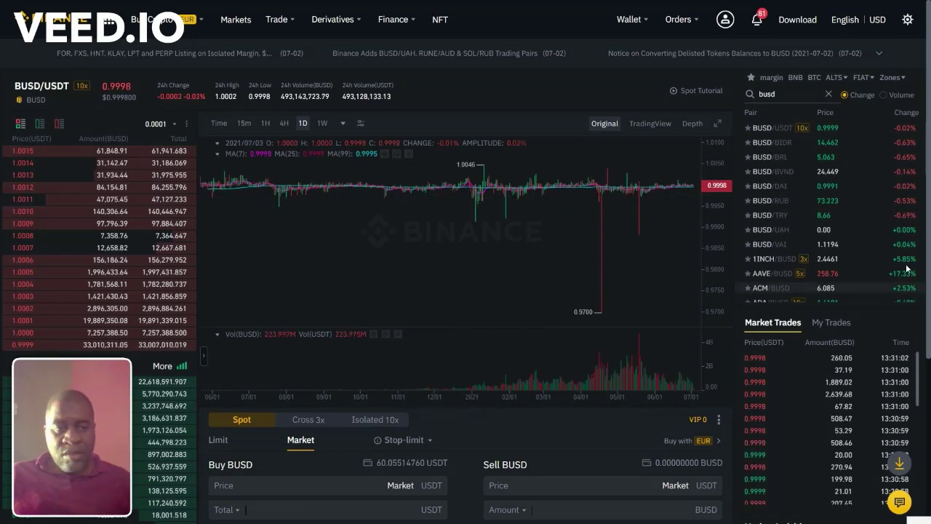
# Step: Market-buy BUSD with a 60.055147 USDT total, then go to the wallet overview
pyautogui.scroll(-4, 909, 268)
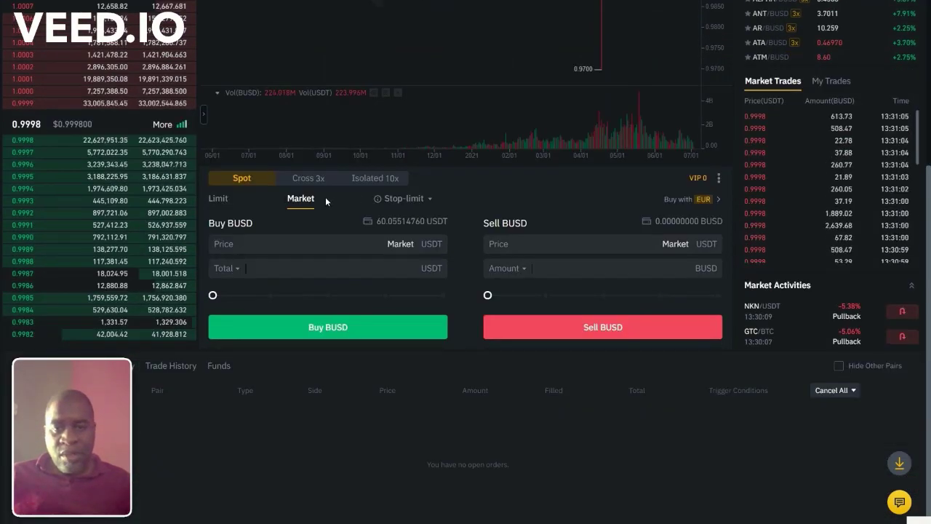
pyautogui.click(338, 275)
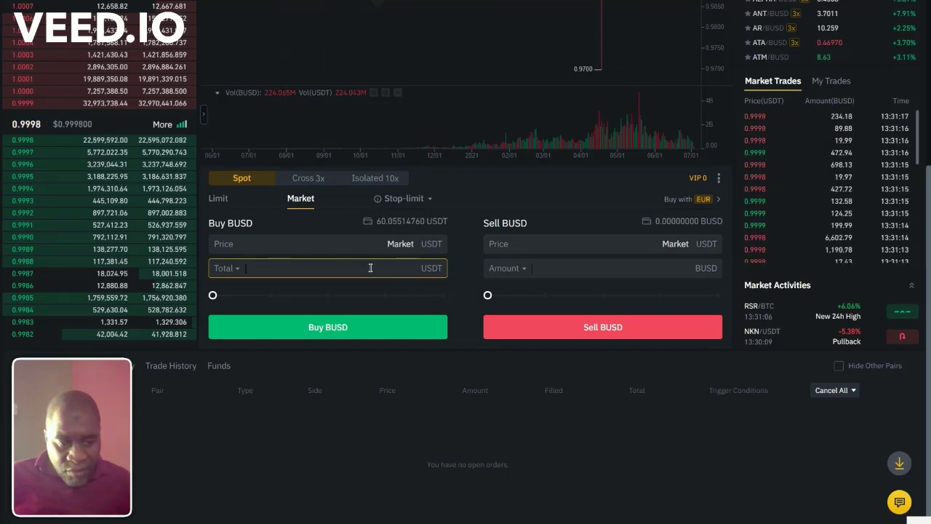
pyautogui.write('80')
pyautogui.press('BackSpace')
pyautogui.press('BackSpace')
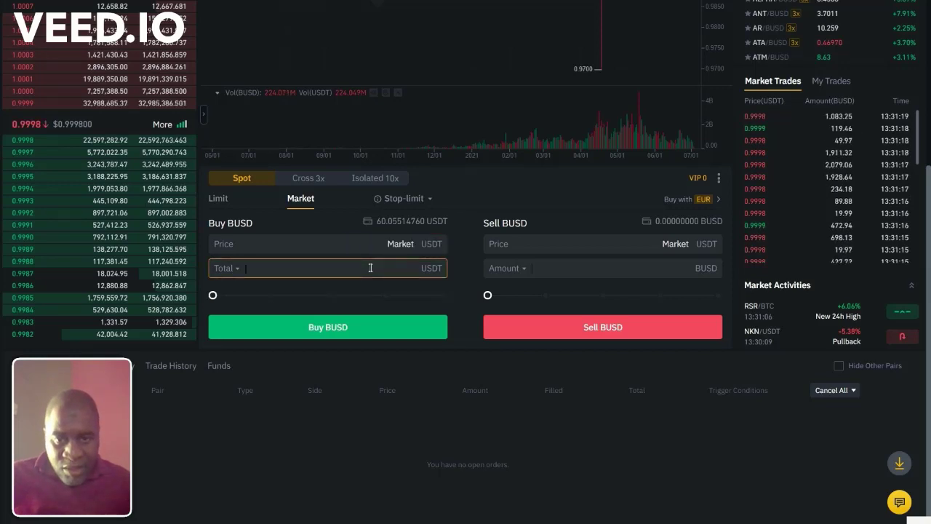
pyautogui.write('60')
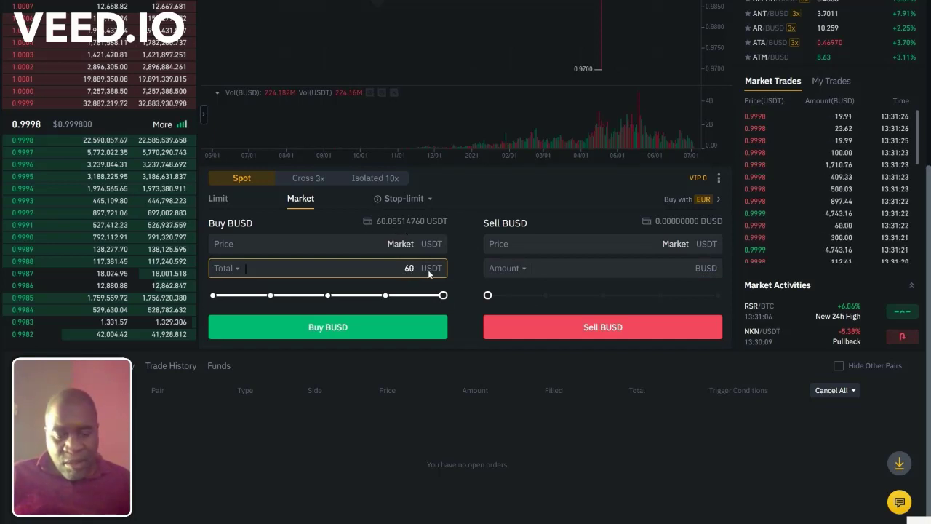
pyautogui.write('.055147')
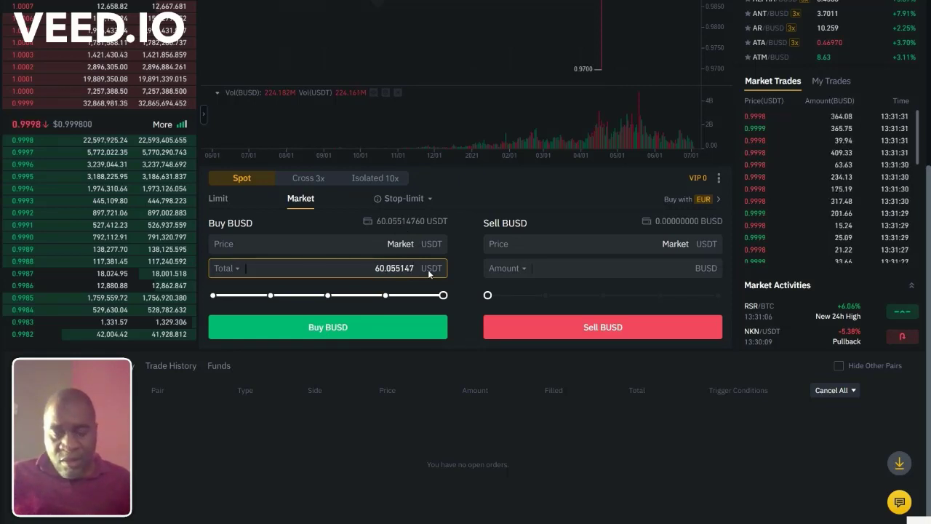
pyautogui.click(354, 332)
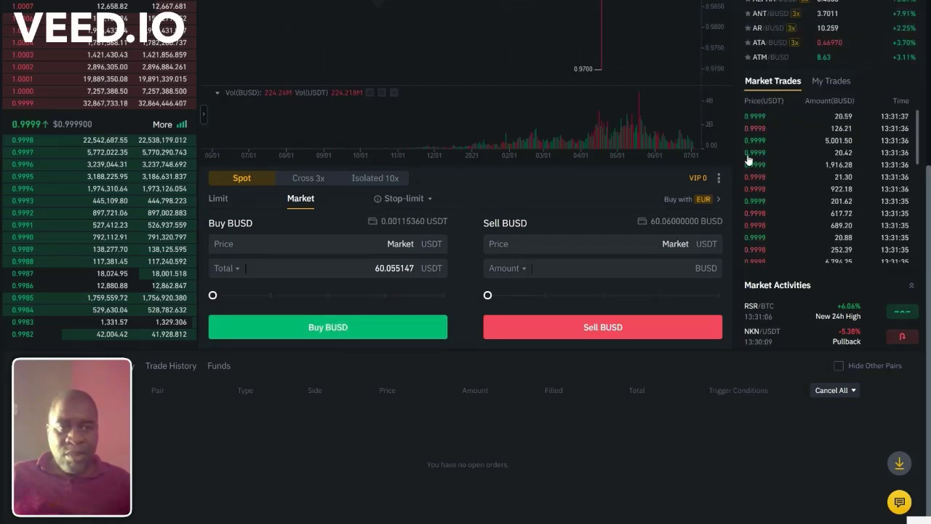
pyautogui.scroll(3, 744, 138)
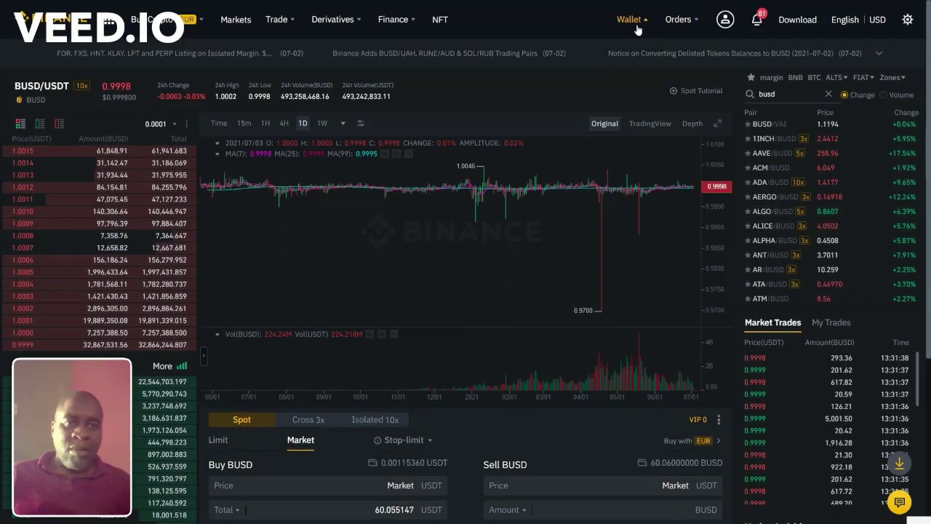
pyautogui.moveTo(630, 14)
pyautogui.click(634, 52)
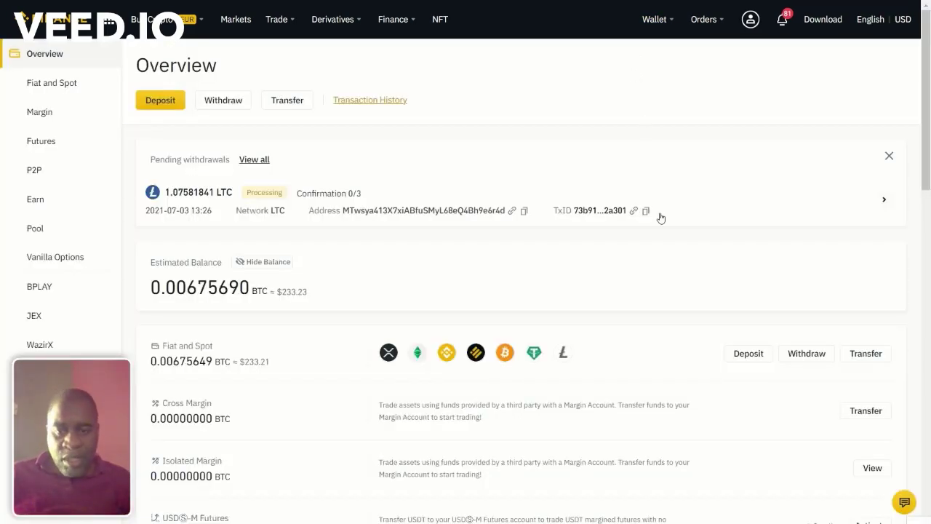
# Step: From Fiat and Spot, view the LTC withdrawal network options, then close them without choosing
pyautogui.click(635, 357)
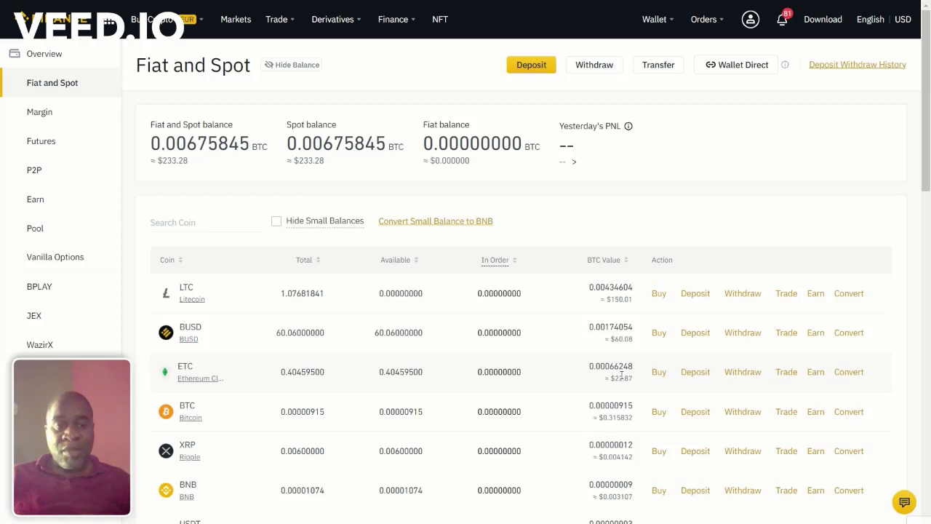
pyautogui.click(748, 301)
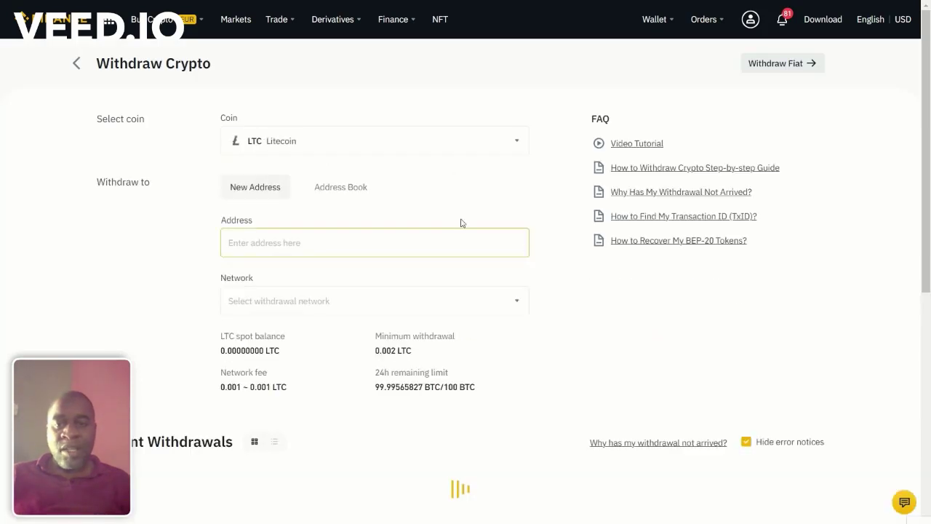
pyautogui.click(316, 298)
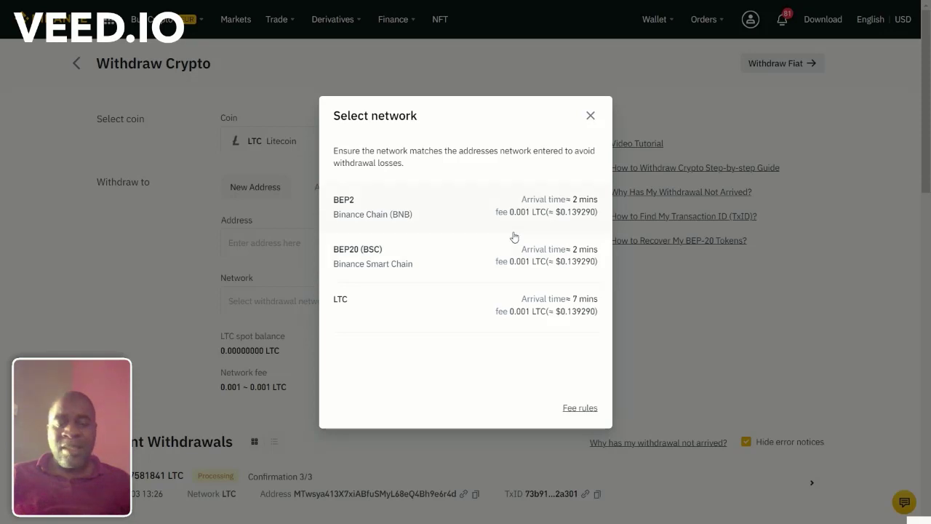
pyautogui.click(590, 116)
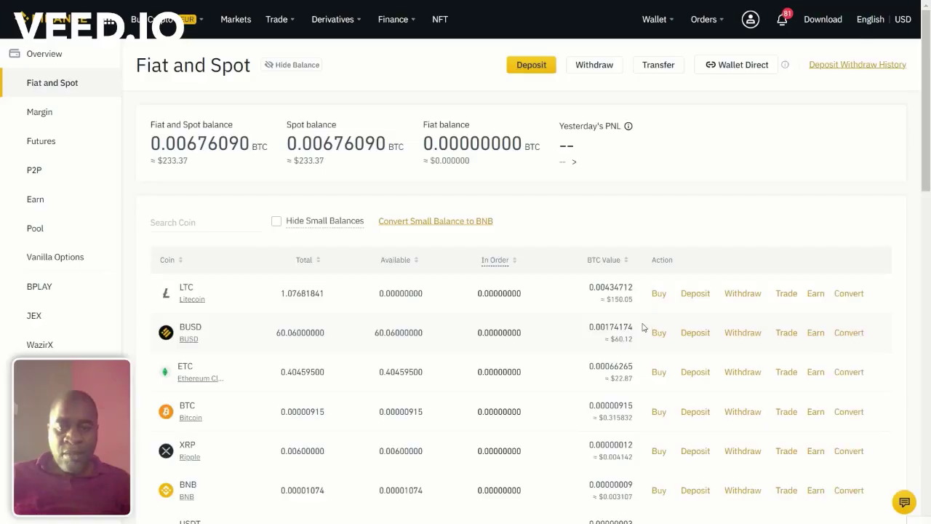
pyautogui.click(745, 336)
pyautogui.click(382, 306)
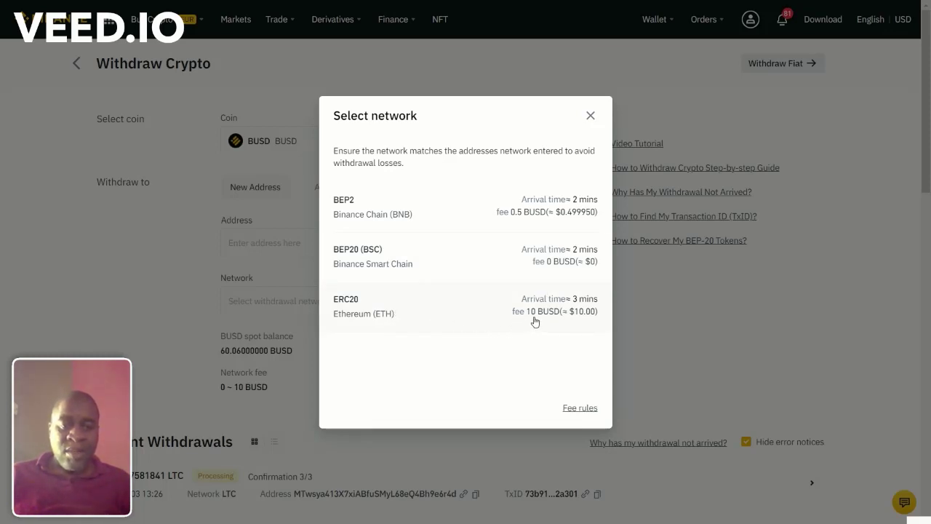
pyautogui.click(590, 118)
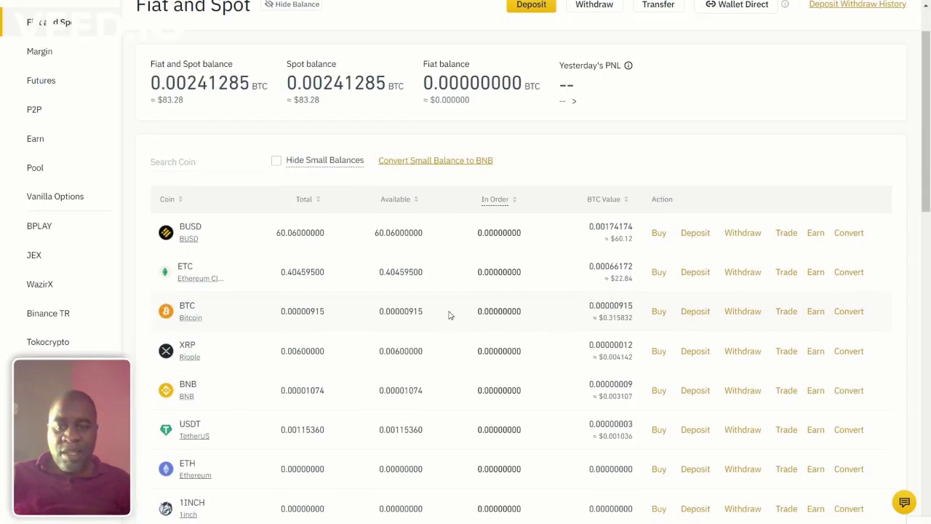
pyautogui.click(747, 319)
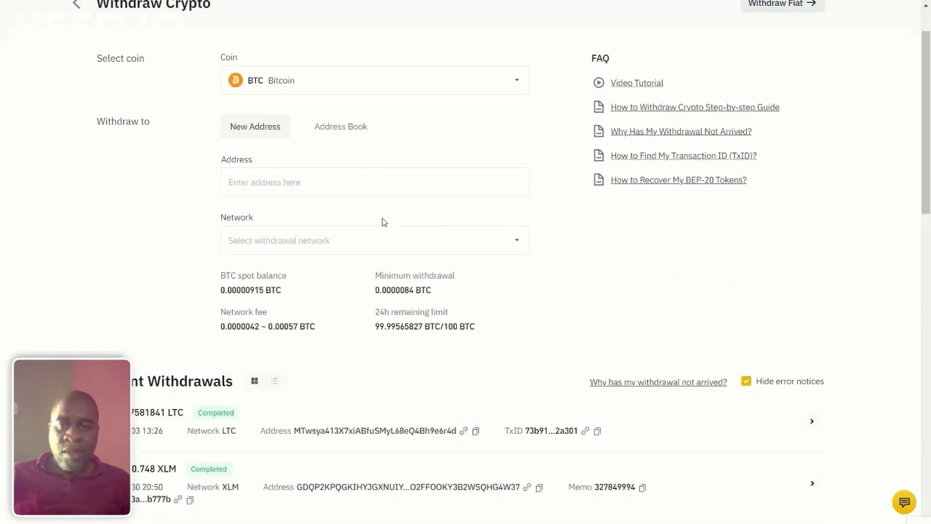
pyautogui.click(381, 240)
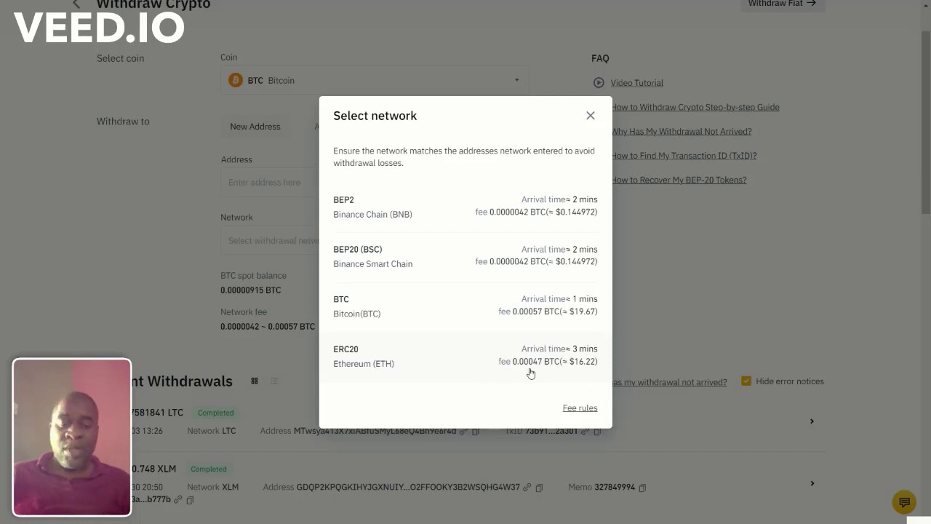
pyautogui.click(590, 117)
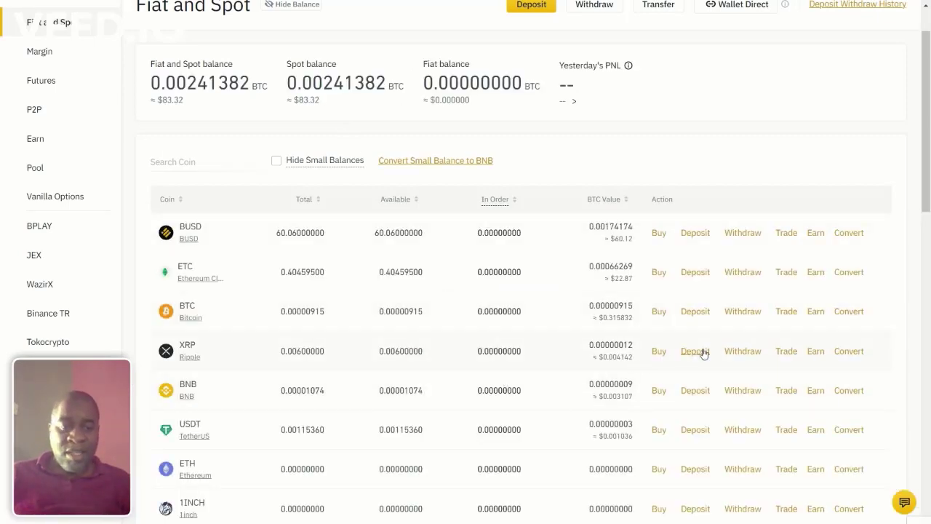
# Step: Review the XRP withdrawal networks and fees, then return to Fiat and Spot
pyautogui.click(741, 353)
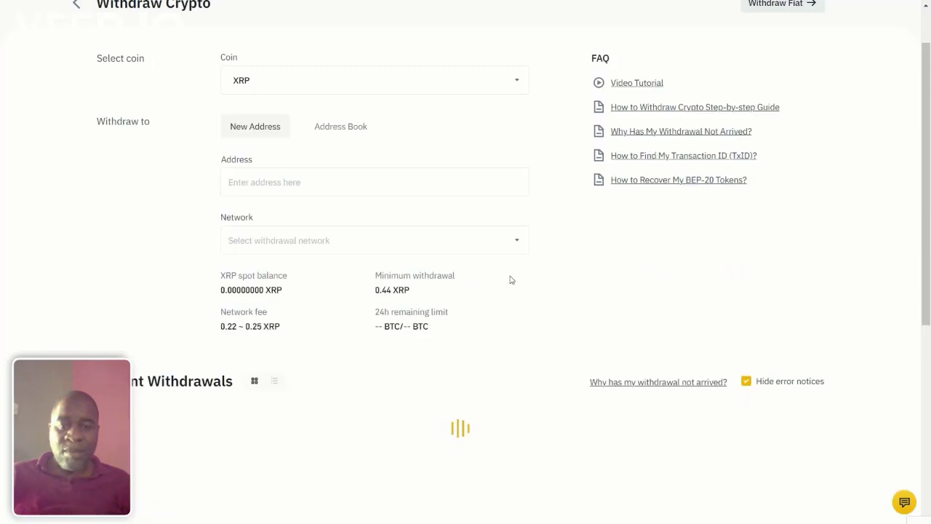
pyautogui.click(412, 235)
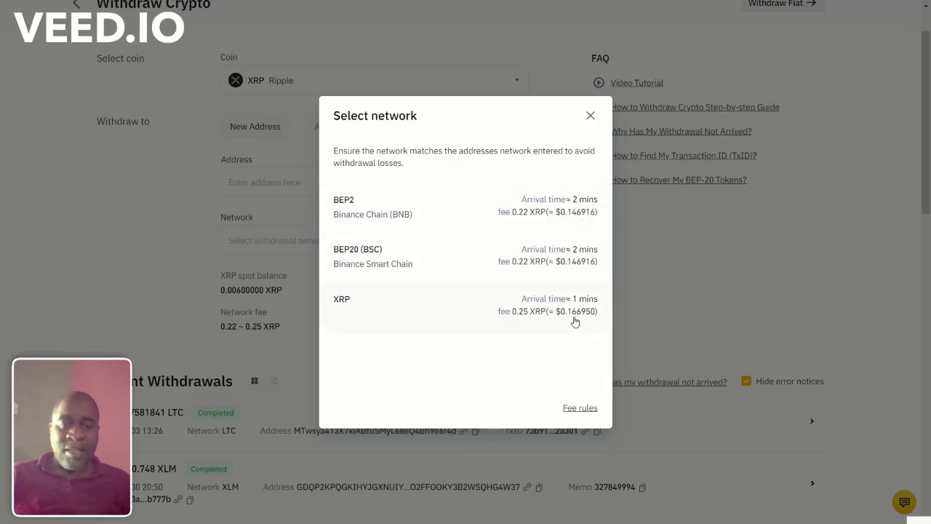
pyautogui.click(591, 117)
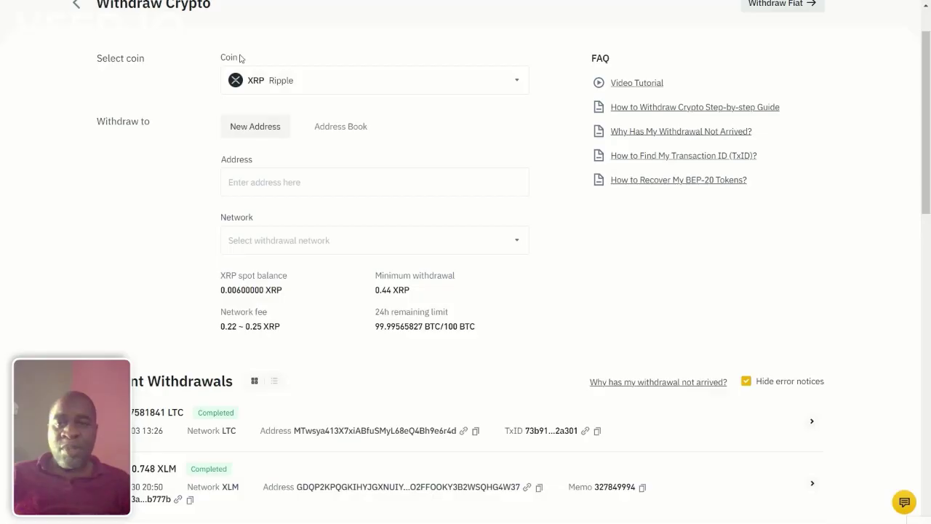
pyautogui.click(74, 6)
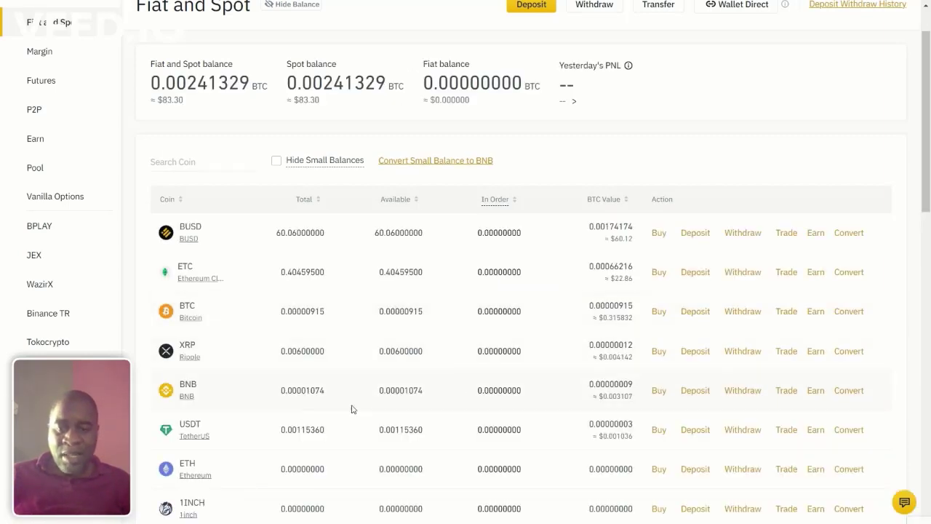
# Step: Review the BNB withdrawal networks, then open the withdrawal page for ETC
pyautogui.click(743, 391)
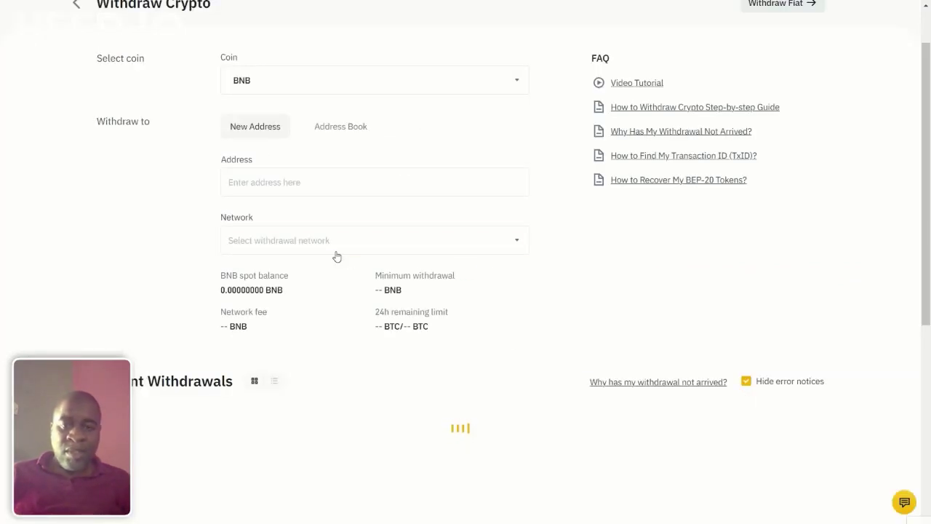
pyautogui.click(347, 247)
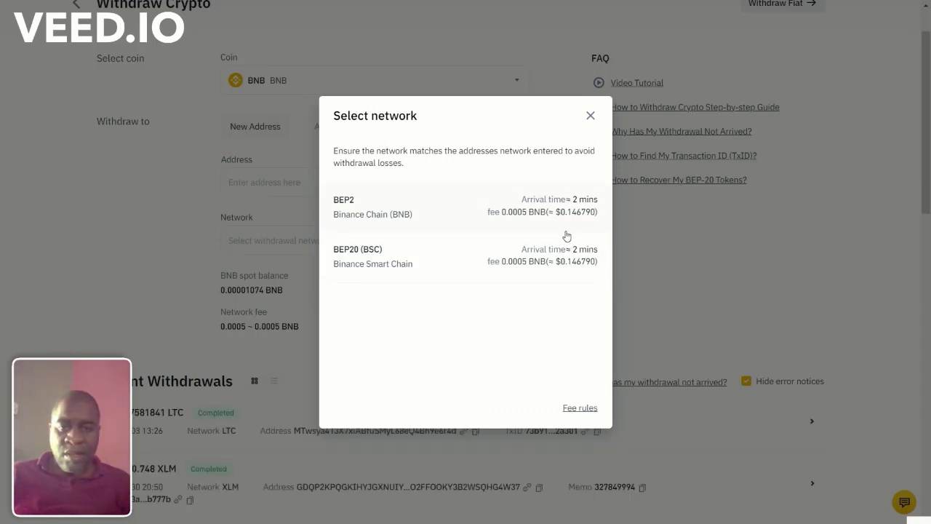
pyautogui.click(590, 116)
pyautogui.click(75, 4)
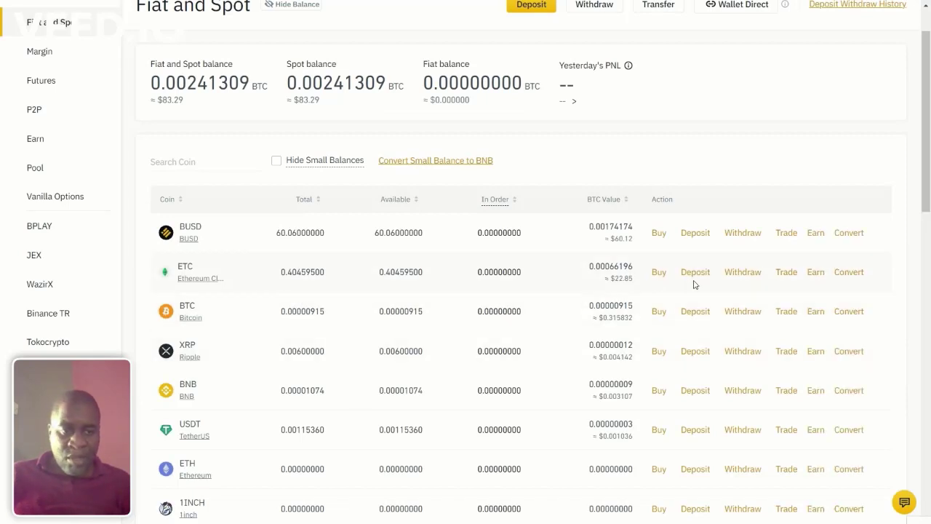
pyautogui.click(743, 272)
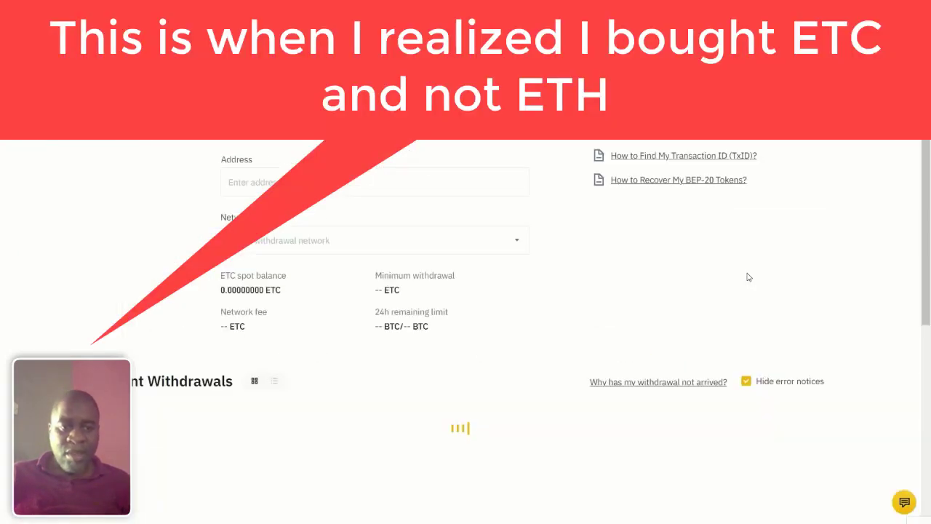
# Step: Check the ETC network options and Address field, then back out to the Fiat and Spot balances
pyautogui.click(340, 242)
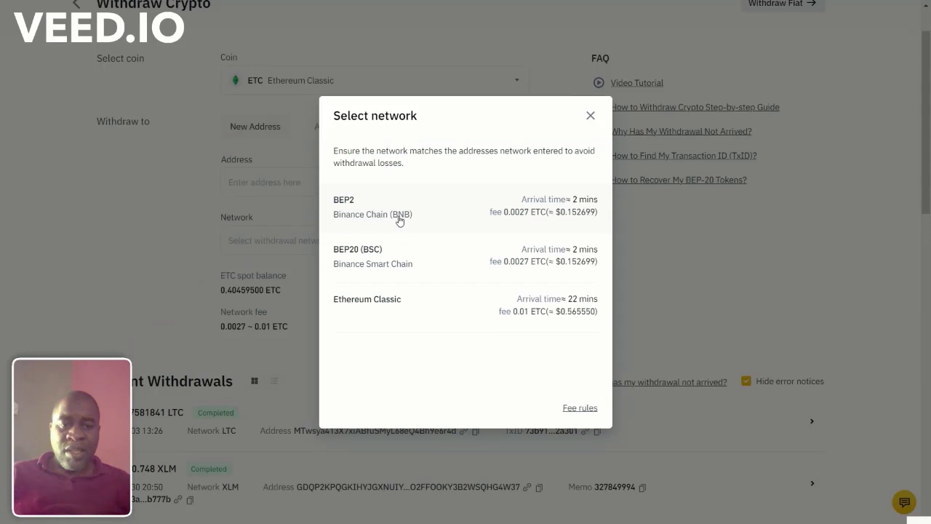
pyautogui.click(590, 118)
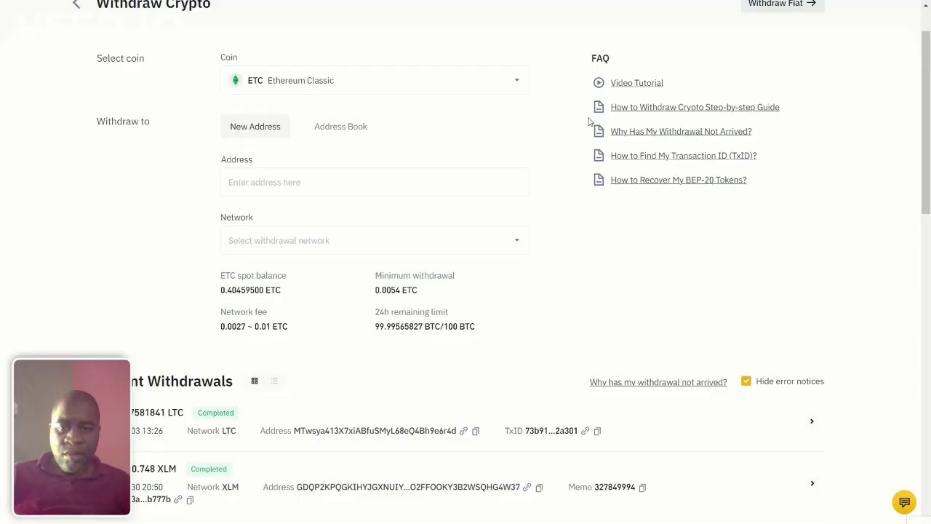
pyautogui.scroll(1, 532, 192)
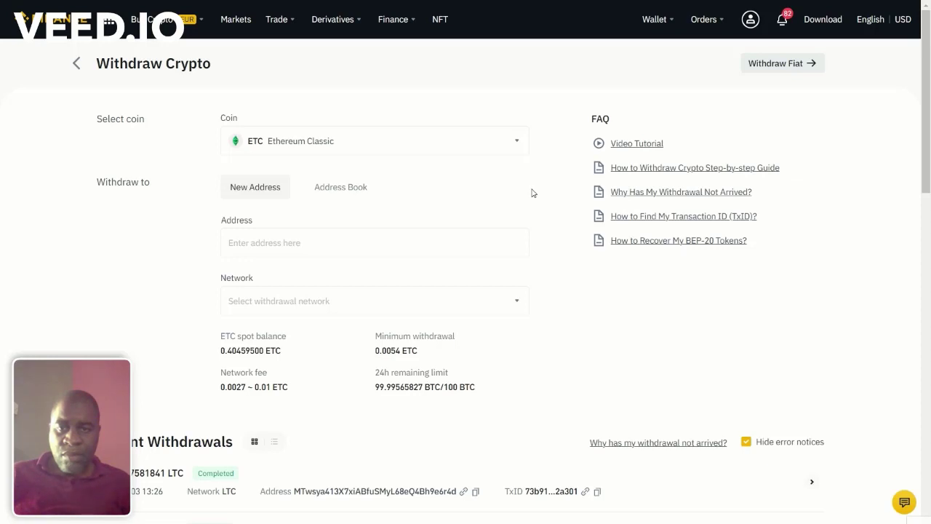
pyautogui.click(381, 241)
pyautogui.click(399, 266)
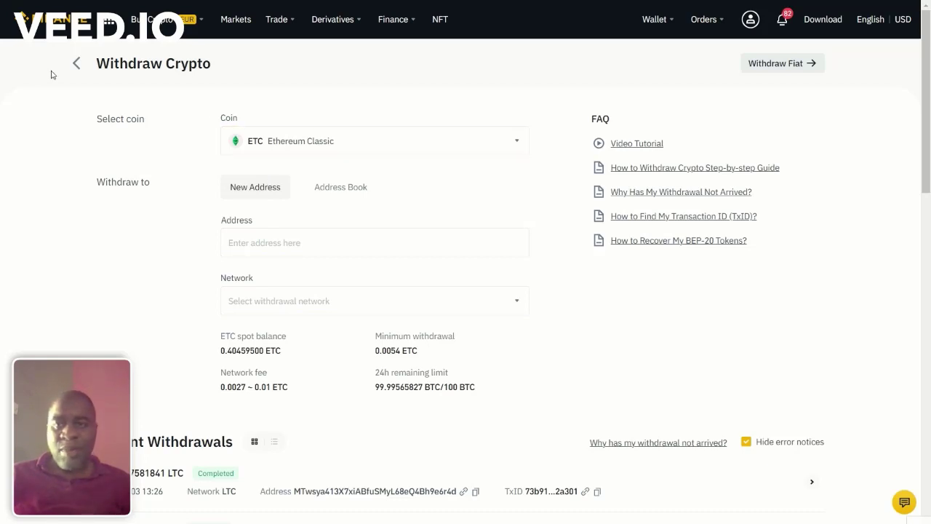
pyautogui.click(75, 64)
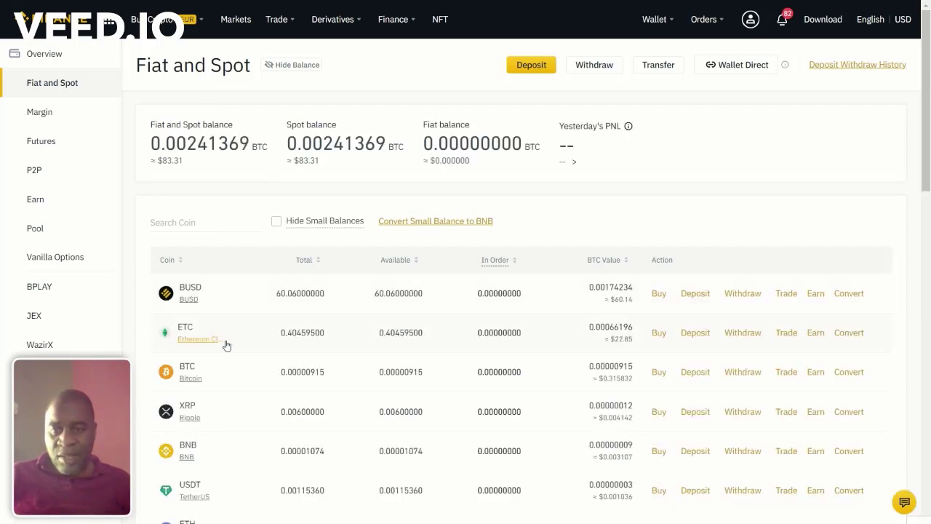
# Step: In Convert, set up the MAX ETC balance to convert into ETH and preview it
pyautogui.click(849, 332)
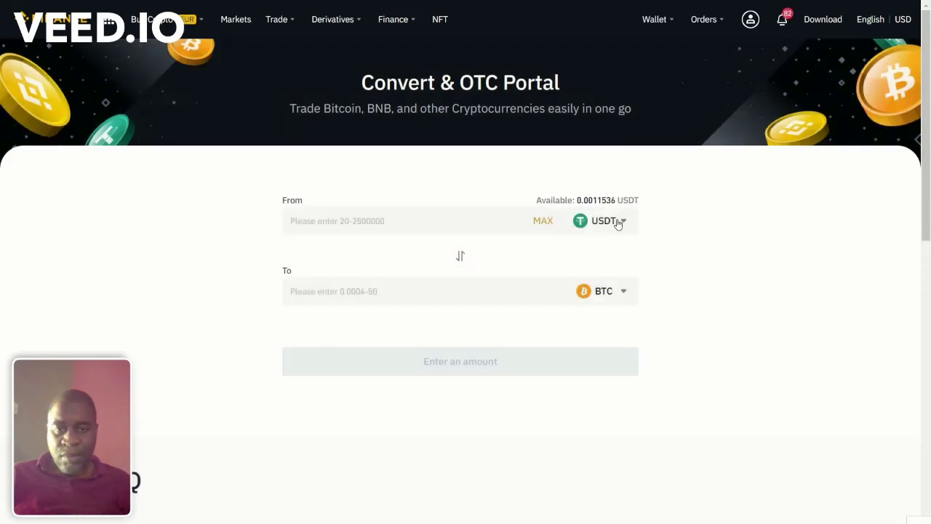
pyautogui.click(618, 221)
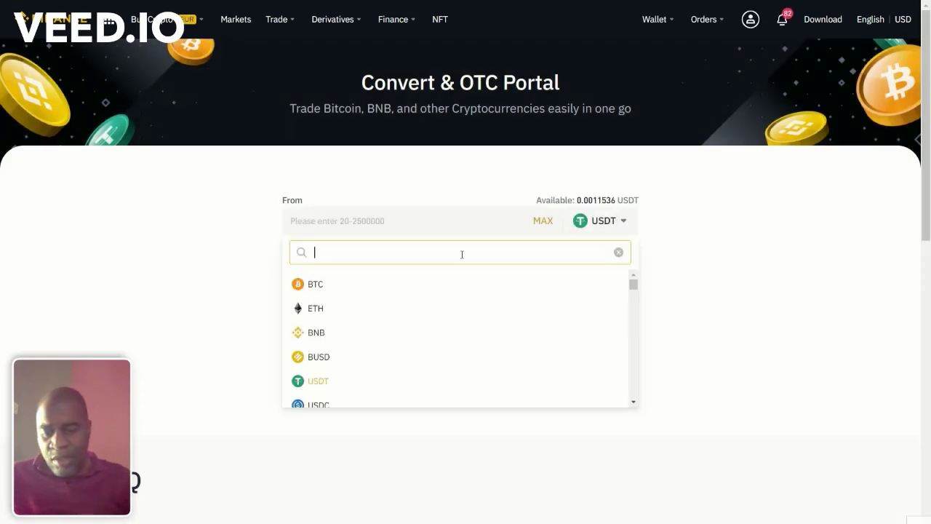
pyautogui.write('etc')
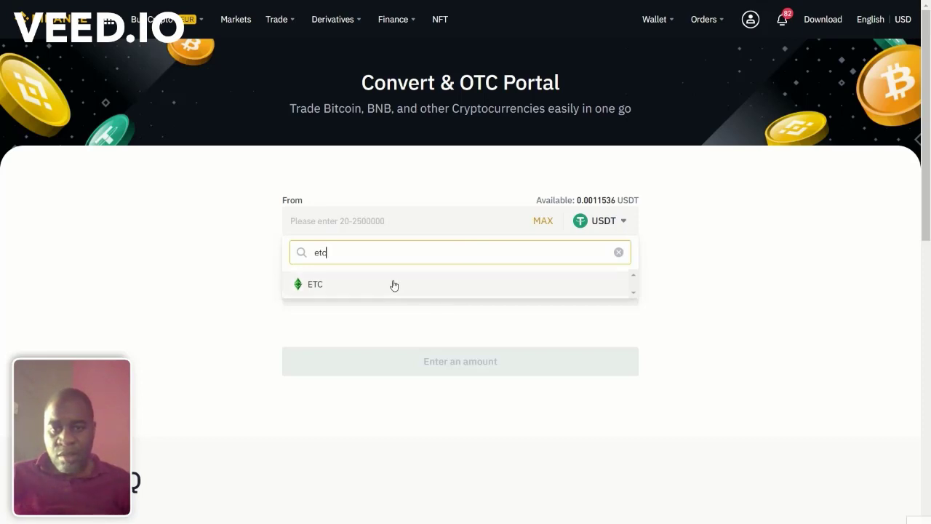
pyautogui.click(392, 285)
pyautogui.click(372, 290)
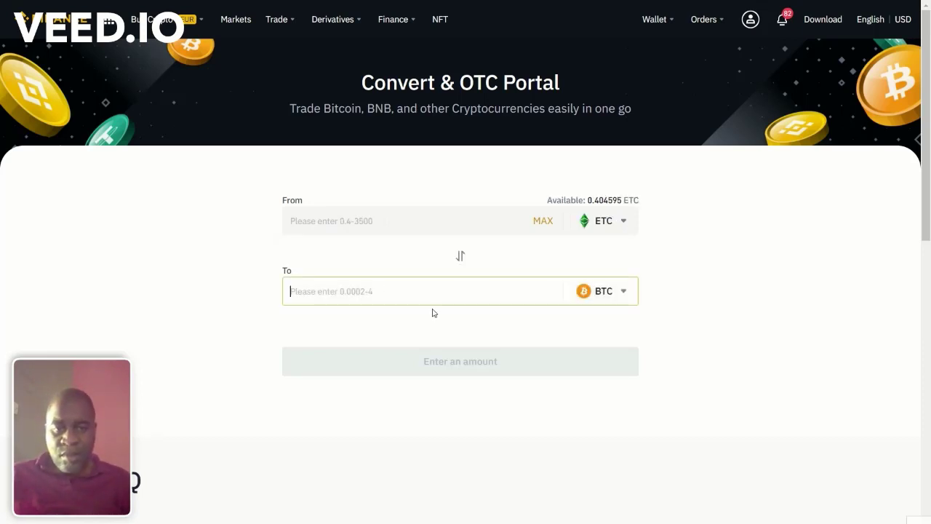
pyautogui.click(593, 294)
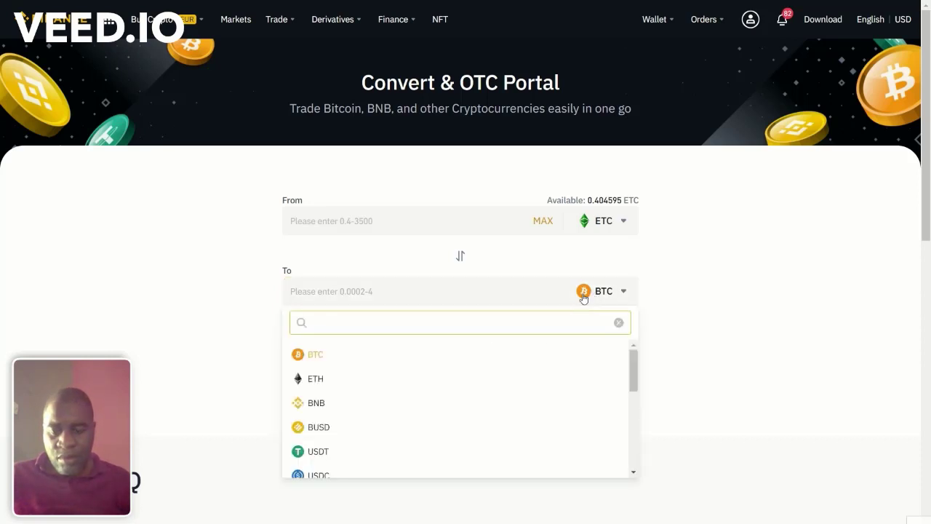
pyautogui.click(388, 381)
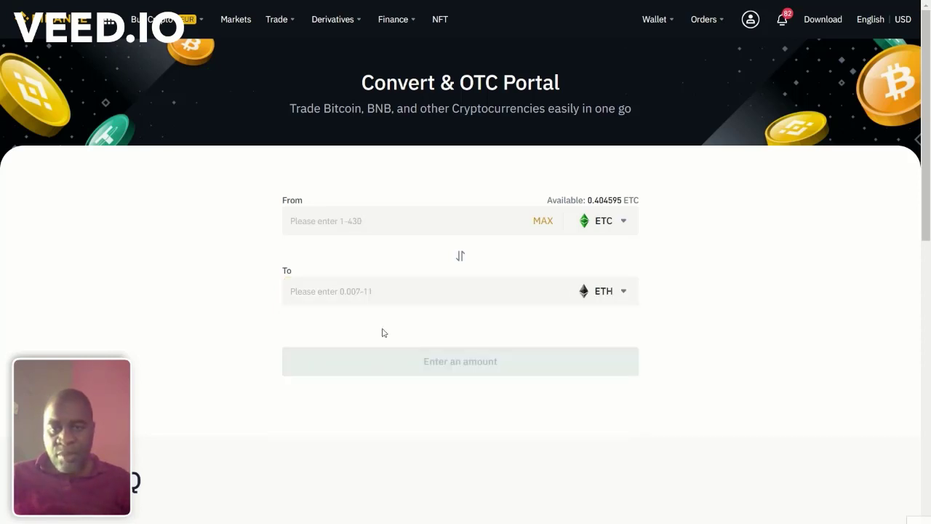
pyautogui.click(547, 227)
pyautogui.click(436, 368)
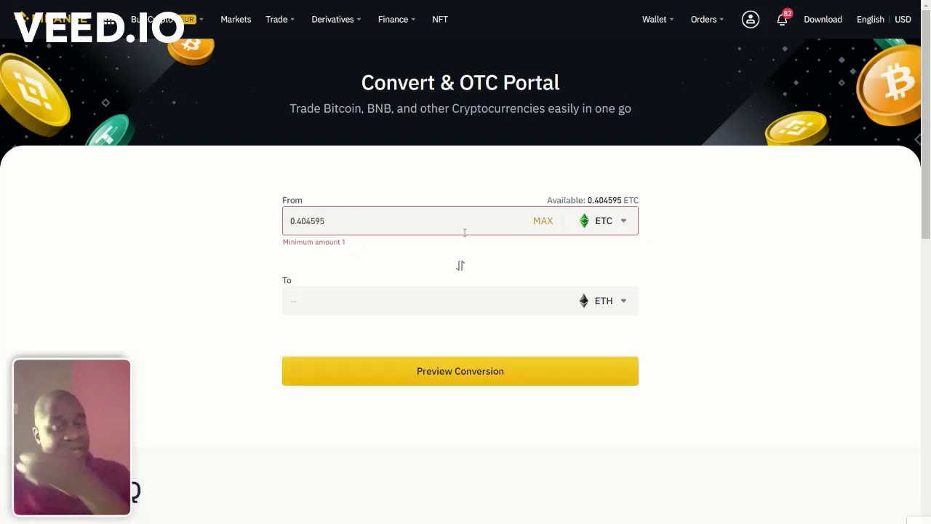
# Step: Switch the receiving coin to USDT and convert 0.404595 ETC into about 22.77 USDT
pyautogui.click(614, 227)
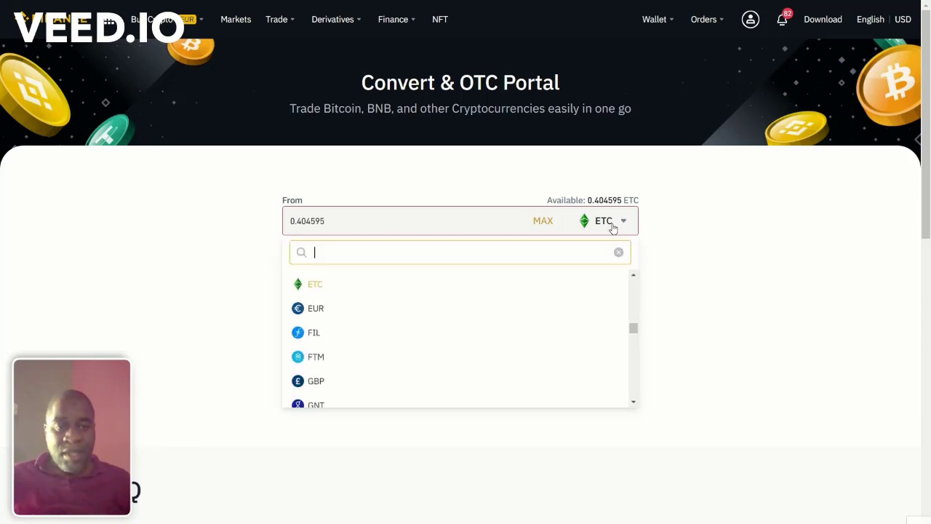
pyautogui.click(615, 233)
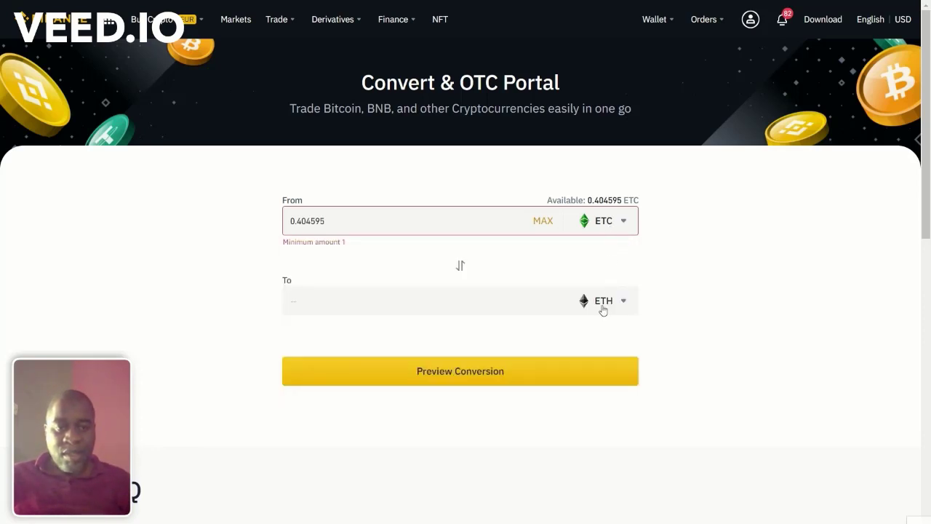
pyautogui.click(603, 308)
pyautogui.write('usdt')
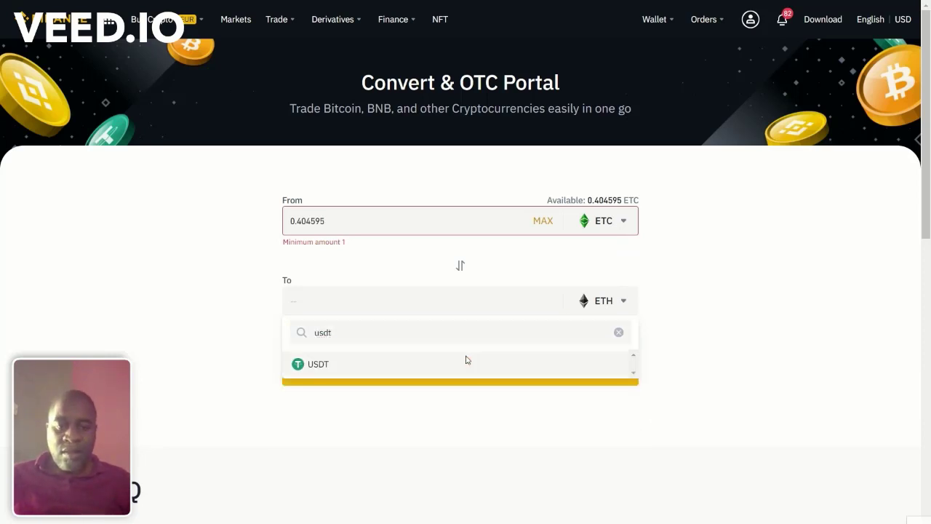
pyautogui.click(467, 360)
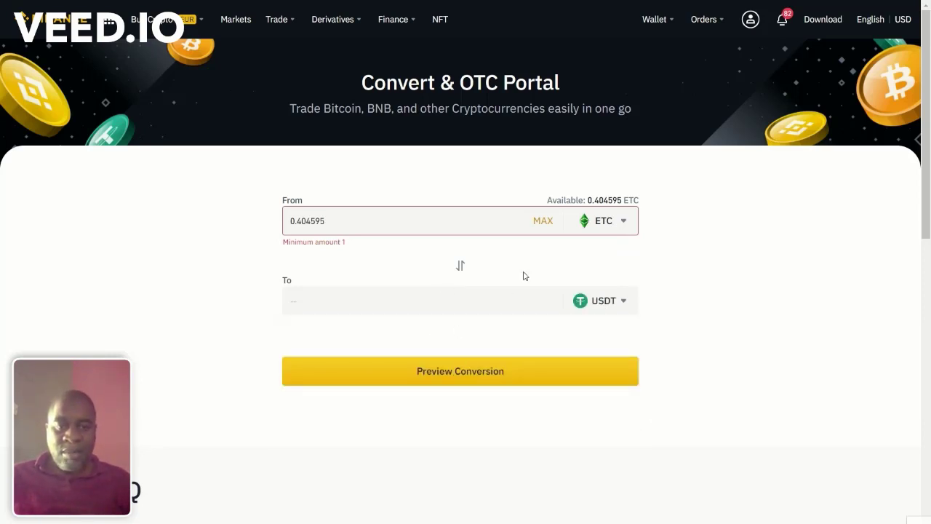
pyautogui.click(458, 372)
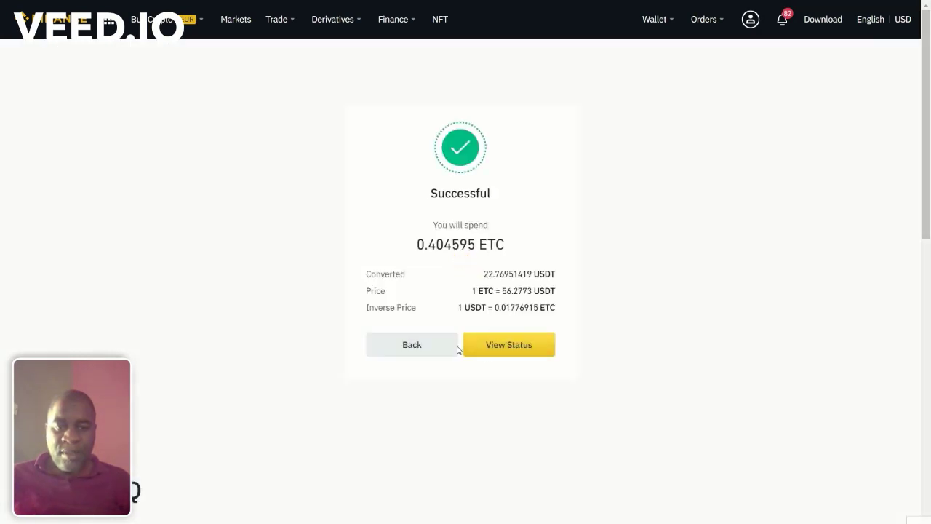
pyautogui.click(415, 349)
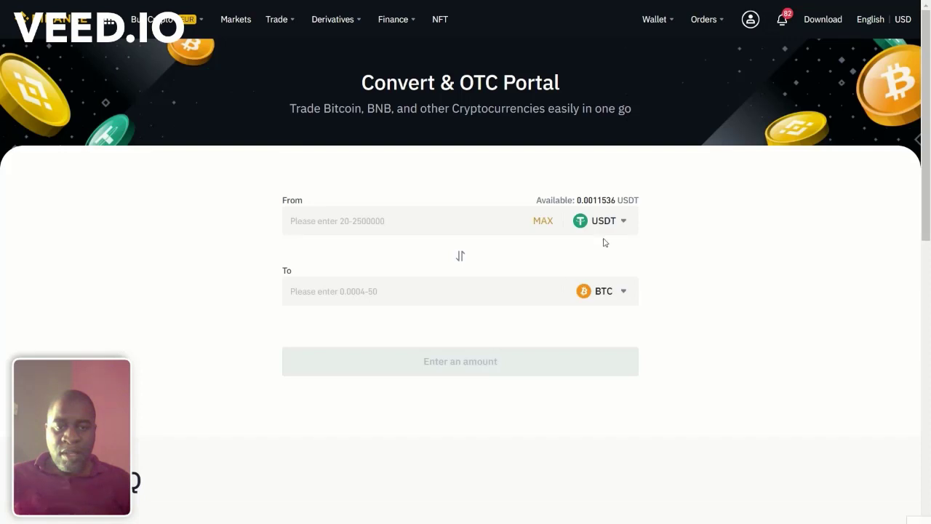
# Step: Convert the entire 22.77 USDT balance into 0.01034678 ETH
pyautogui.click(600, 298)
pyautogui.write('eth')
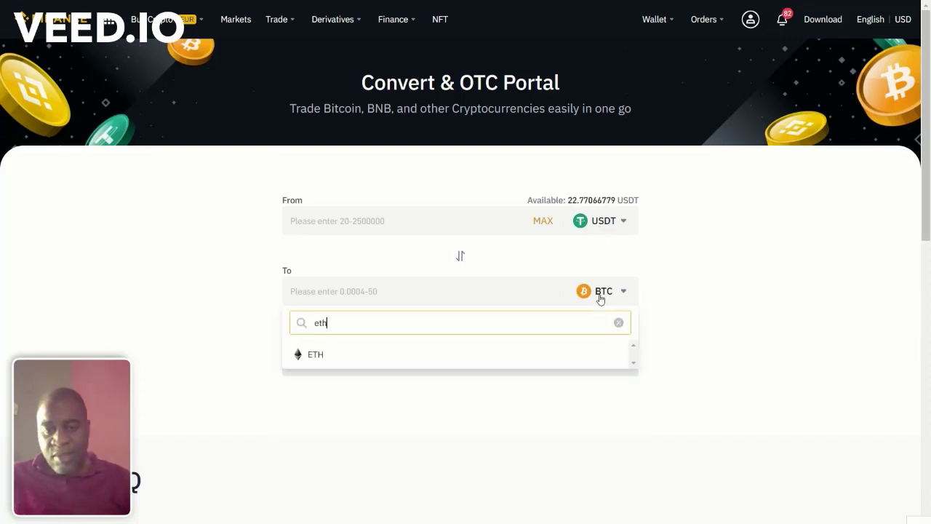
pyautogui.click(394, 353)
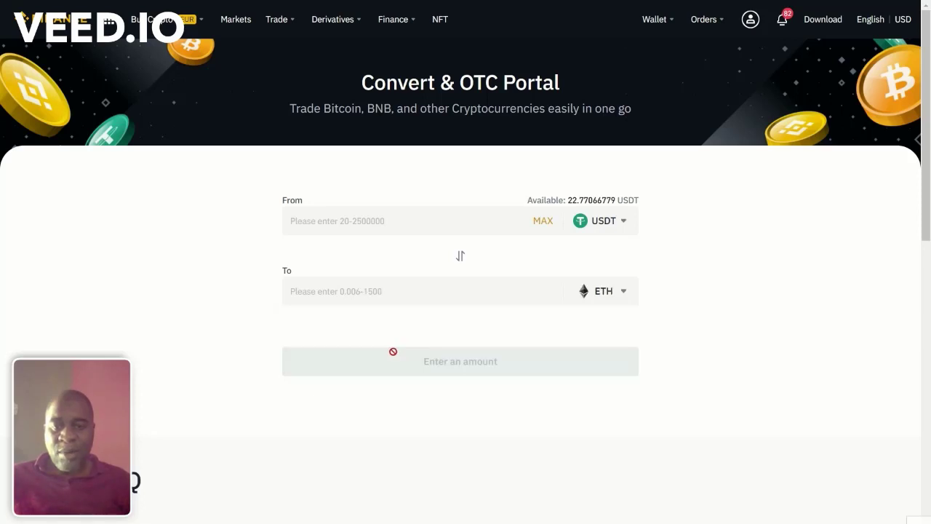
pyautogui.click(543, 228)
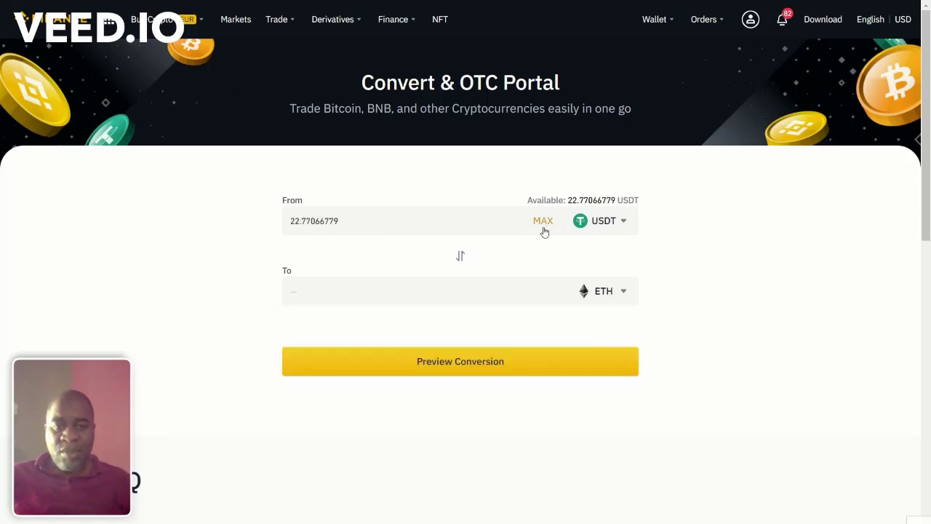
pyautogui.click(434, 367)
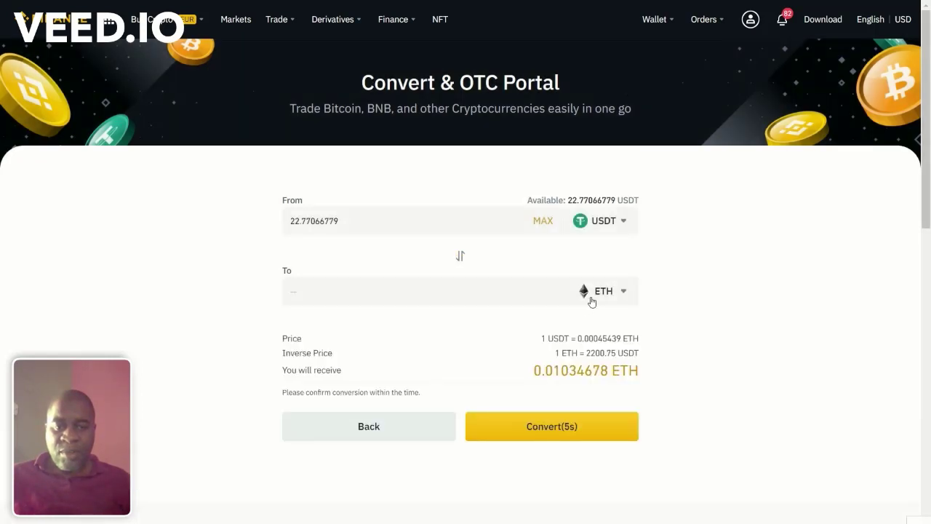
pyautogui.click(553, 430)
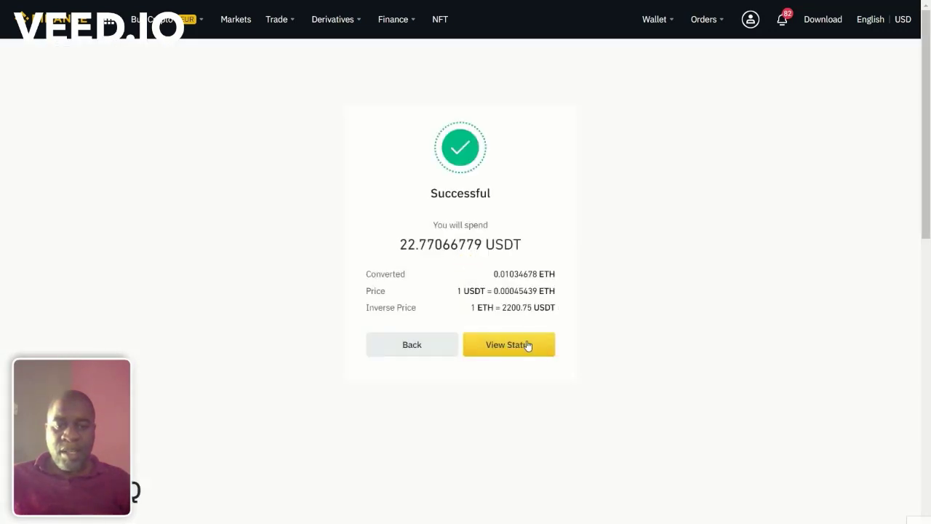
# Step: Show the Fiat and Spot balances from the Wallet Overview
pyautogui.moveTo(664, 15)
pyautogui.click(663, 52)
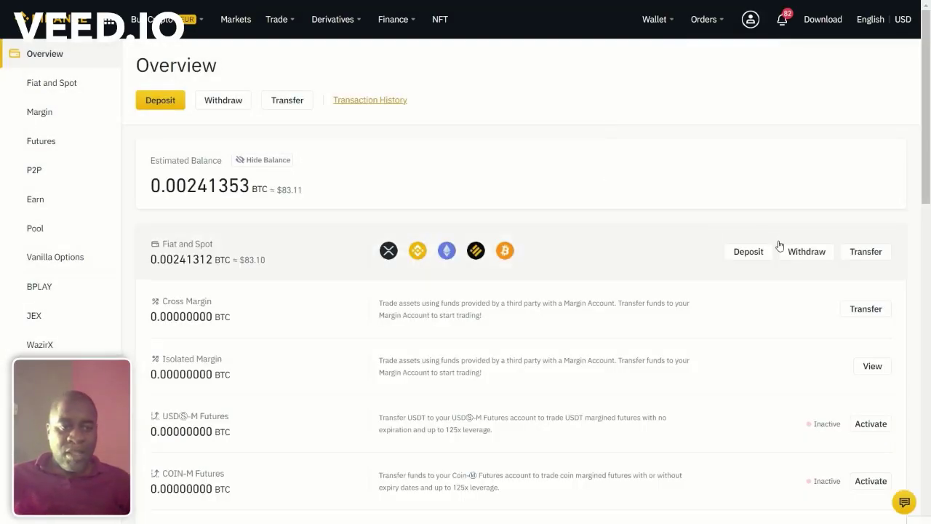
pyautogui.click(644, 259)
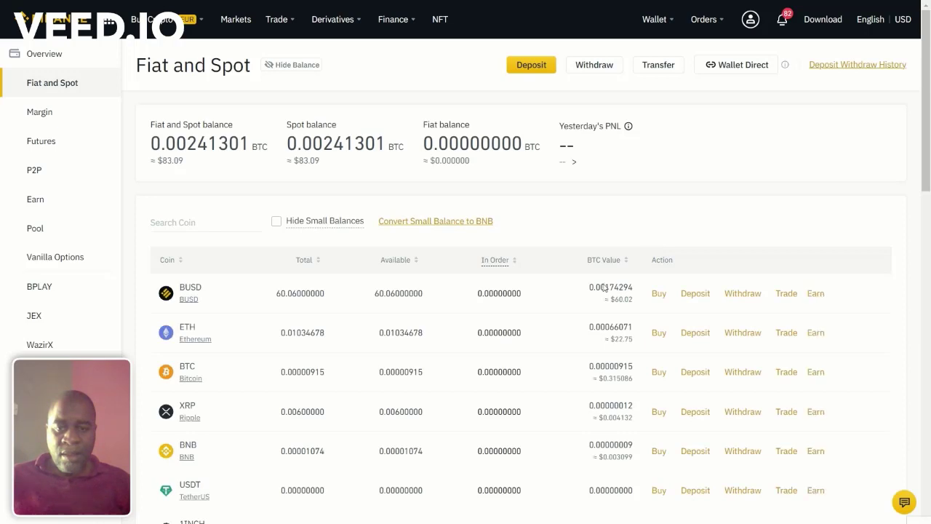
pyautogui.click(742, 333)
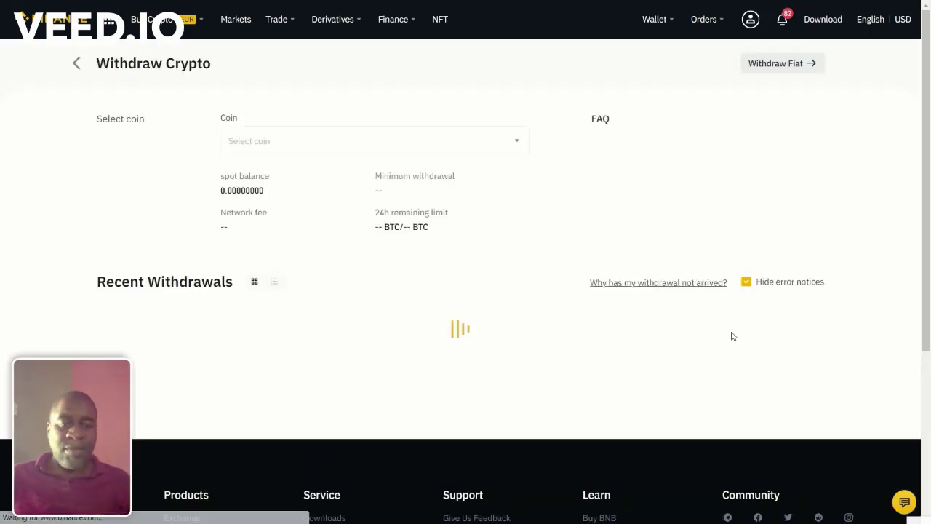
pyautogui.click(366, 252)
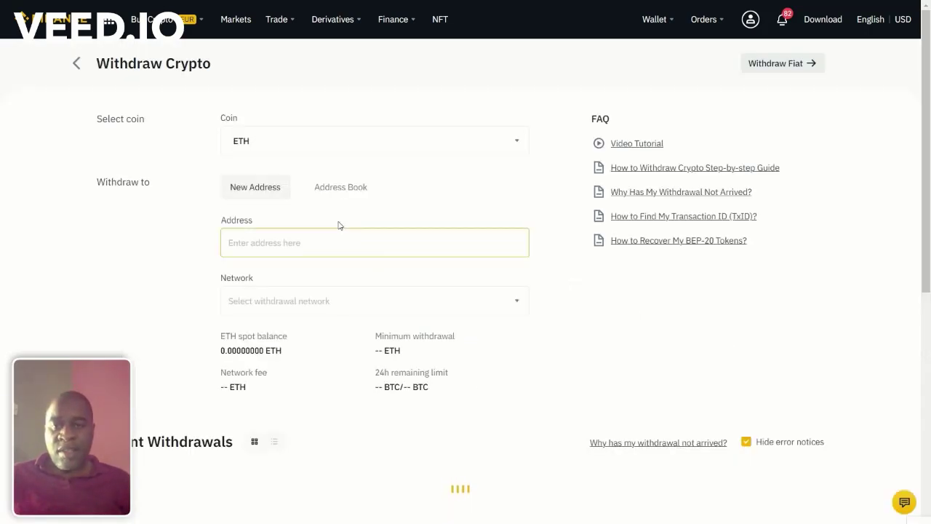
pyautogui.click(331, 300)
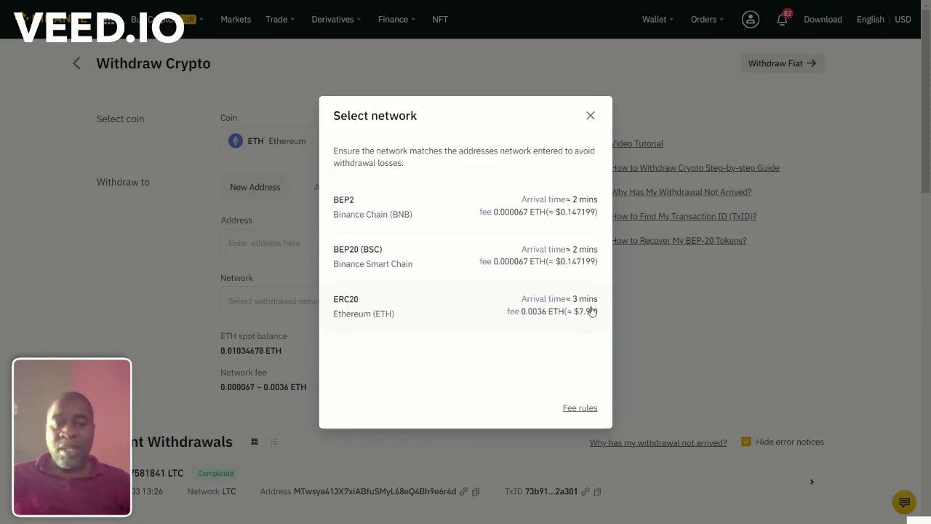
pyautogui.click(591, 117)
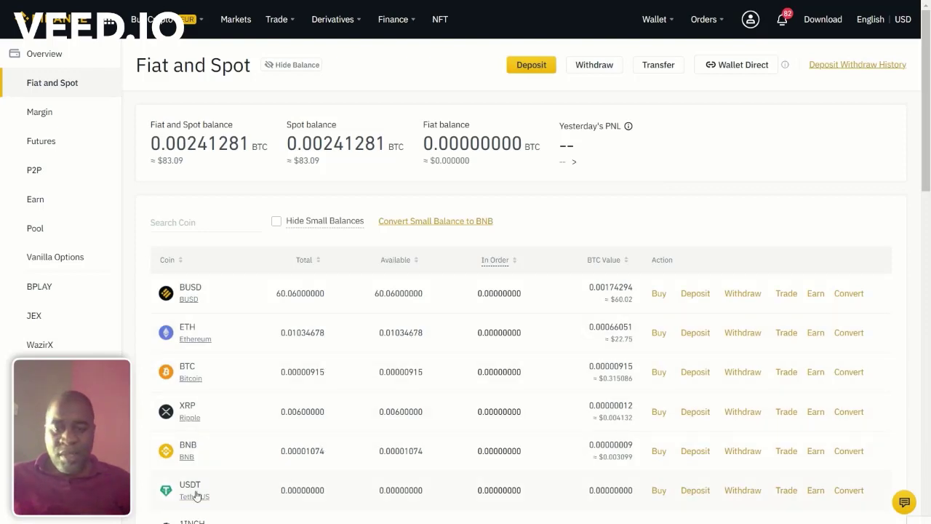
# Step: Begin a USDT withdrawal and list its BEP2, BEP20, ERC20 and TRC20 network fees
pyautogui.click(749, 491)
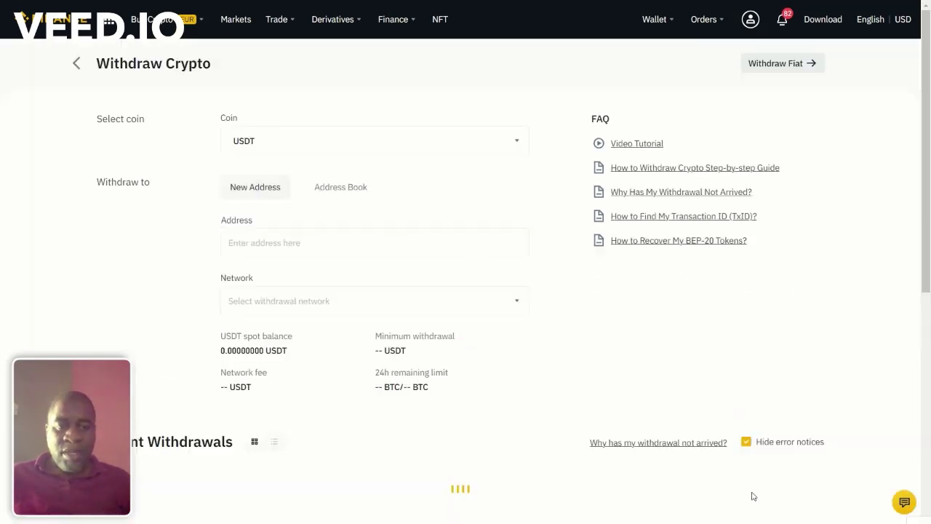
pyautogui.click(375, 308)
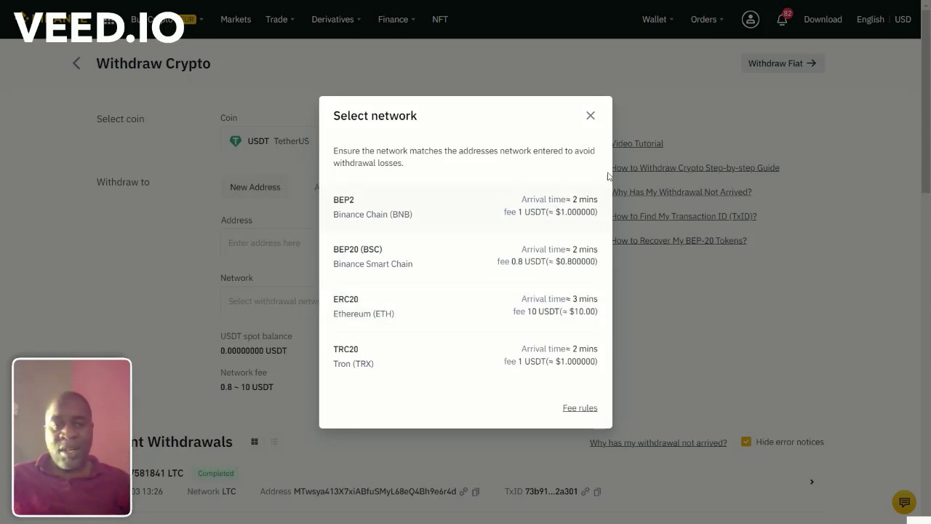
# Step: Close the USDT Select network dialog
pyautogui.click(591, 118)
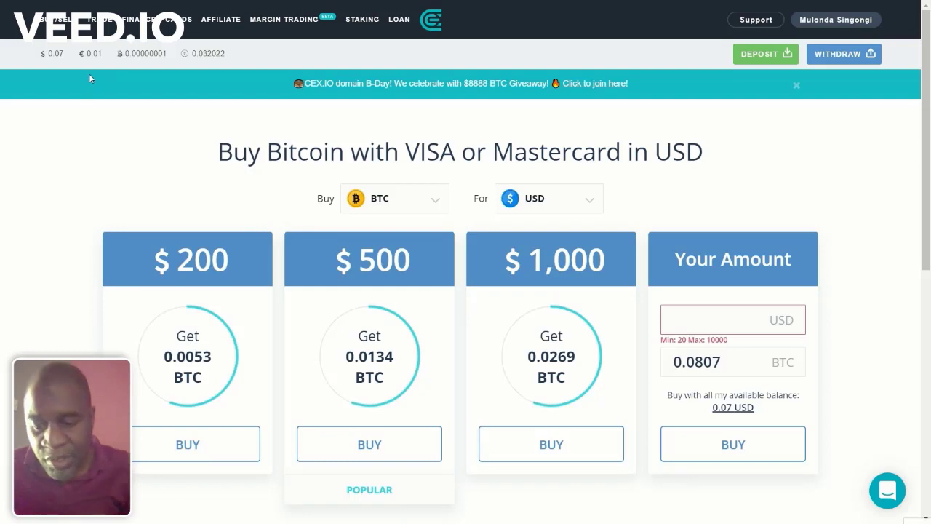
# Step: Reload the CEX.IO Buy Bitcoin page
pyautogui.press('F5')
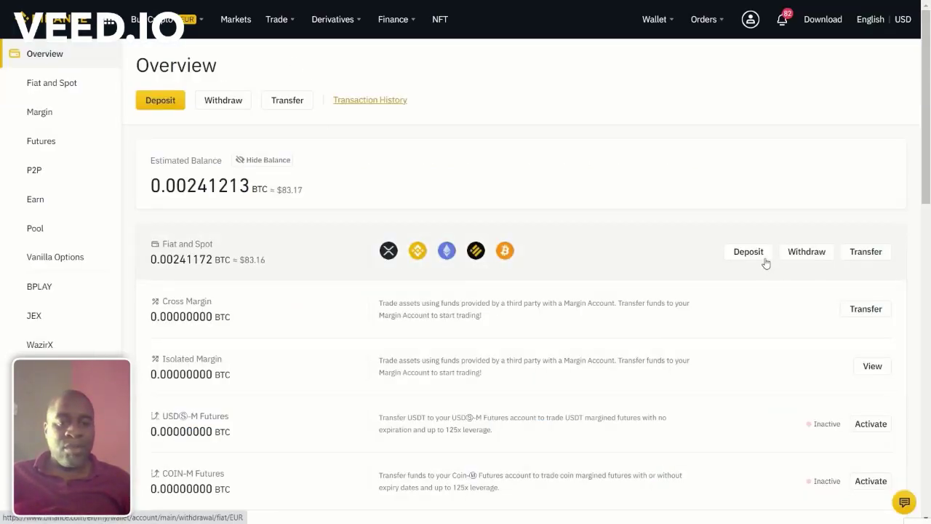
# Step: Start a BUSD withdrawal and paste the BEP2 recipient address and memo
pyautogui.click(637, 264)
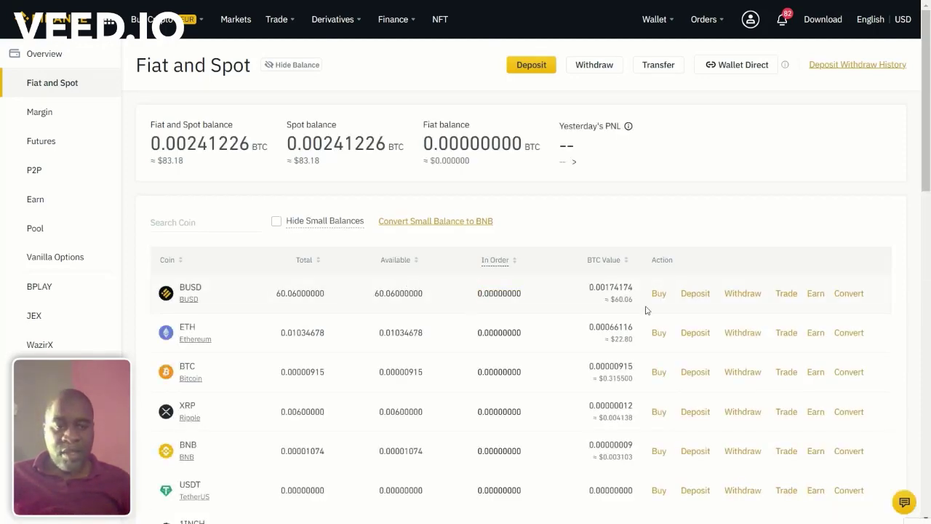
pyautogui.click(742, 296)
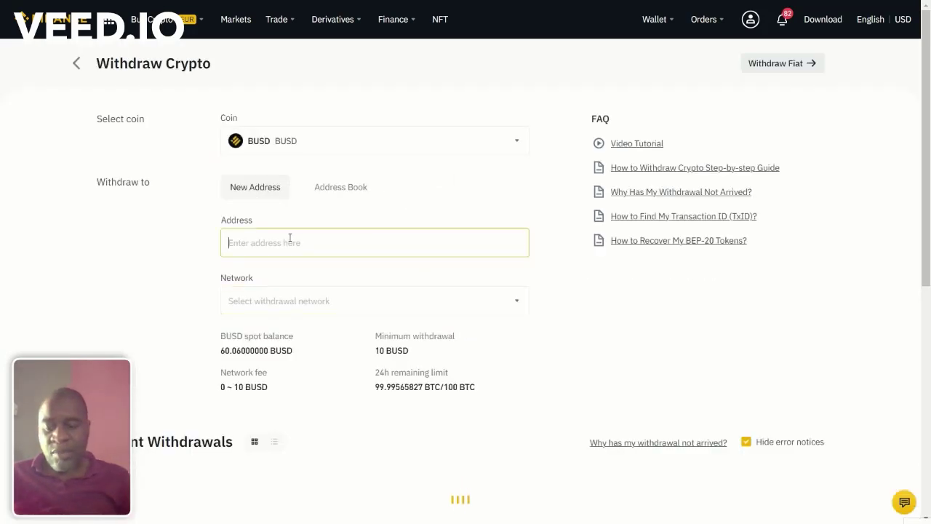
pyautogui.write('bnb1yjlk7f47qf0z97ph6pxc00s2s0yw048edmtjtw')
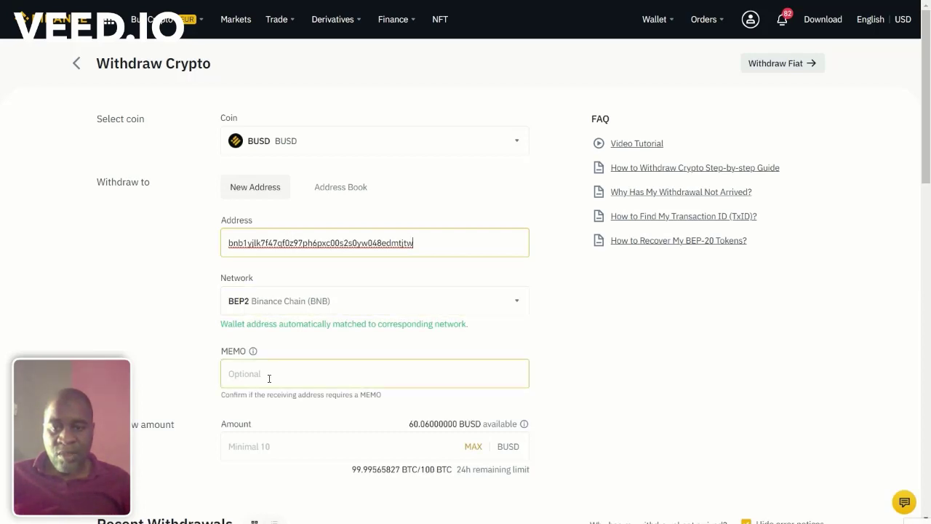
pyautogui.click(296, 371)
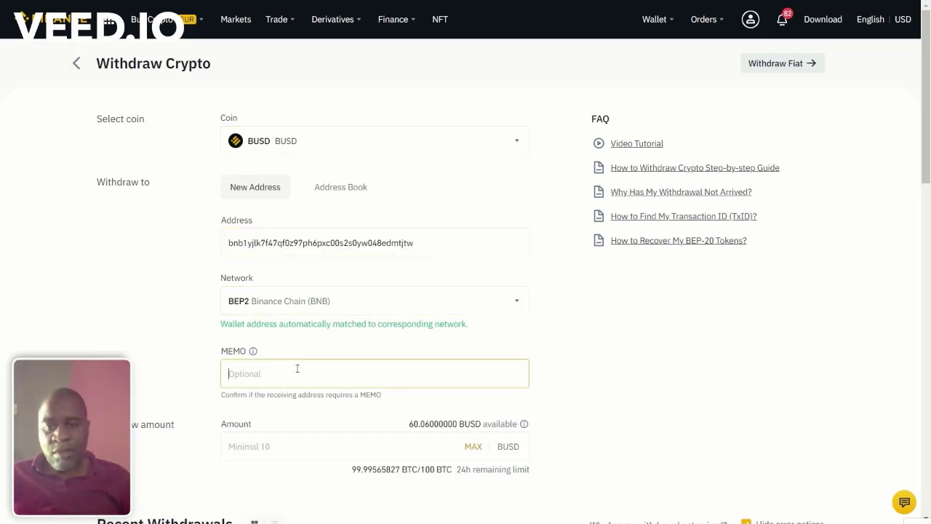
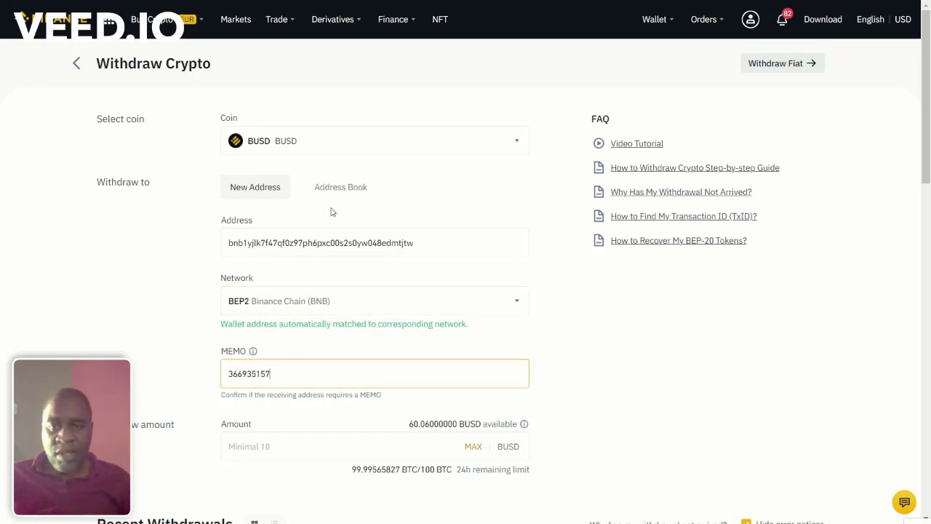
# Step: Fill in the full 60.06 BUSD amount and submit the withdrawal for confirmation
pyautogui.click(473, 453)
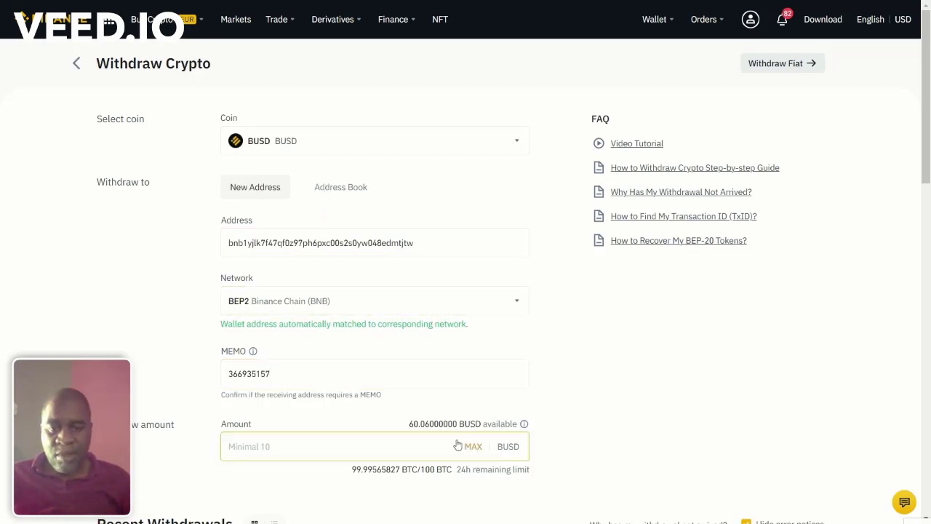
pyautogui.click(475, 451)
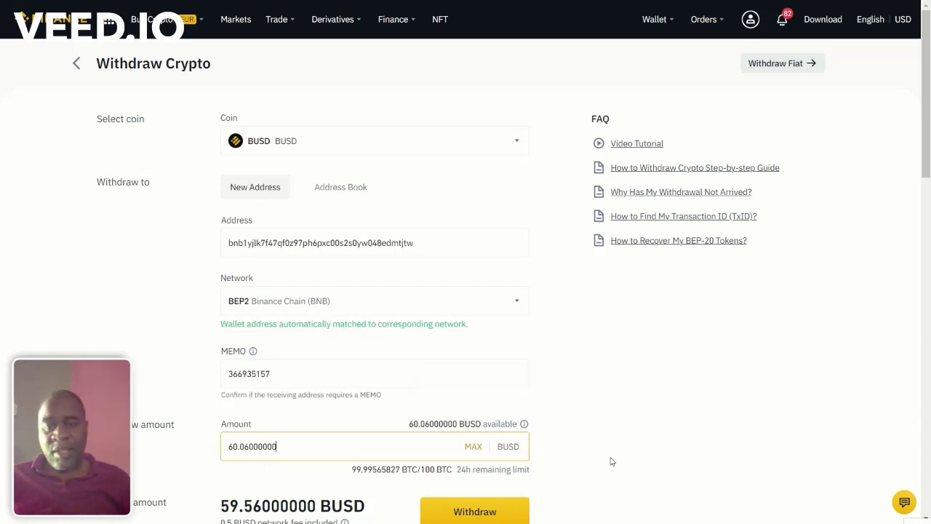
pyautogui.scroll(-1, 532, 494)
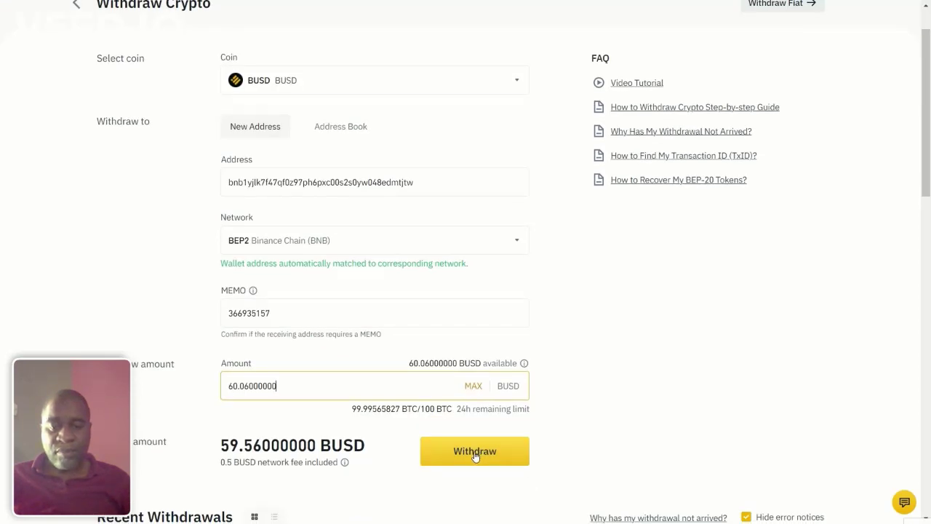
pyautogui.click(475, 452)
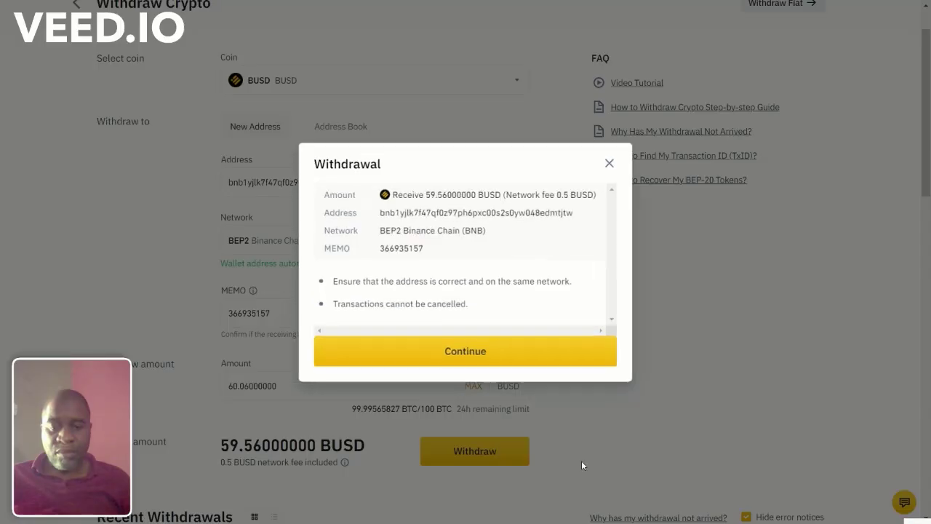
# Step: Confirm the 60.06 BUSD withdrawal details and request phone and e-mail verification codes
pyautogui.click(471, 349)
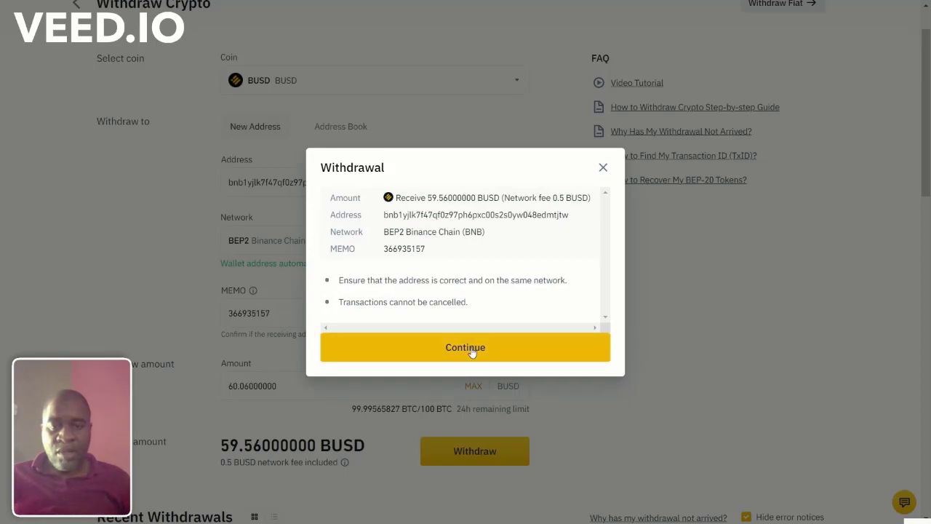
pyautogui.click(575, 222)
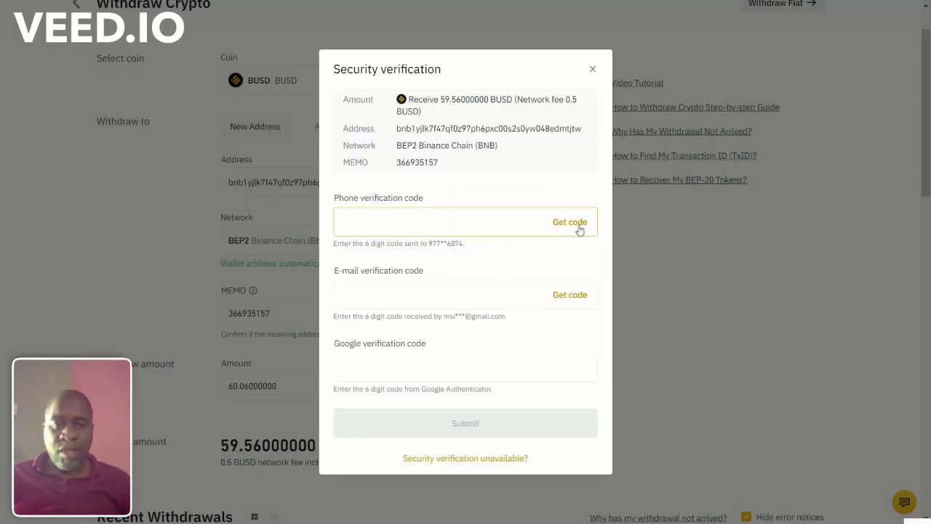
pyautogui.click(569, 294)
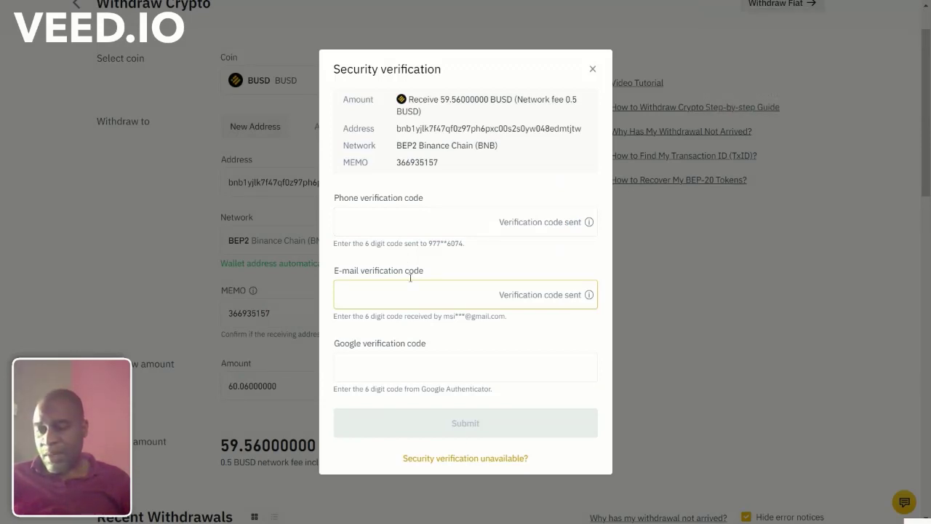
# Step: Enter the phone, e-mail and Google authenticator codes, submit, and return to the wallet overview
pyautogui.click(387, 224)
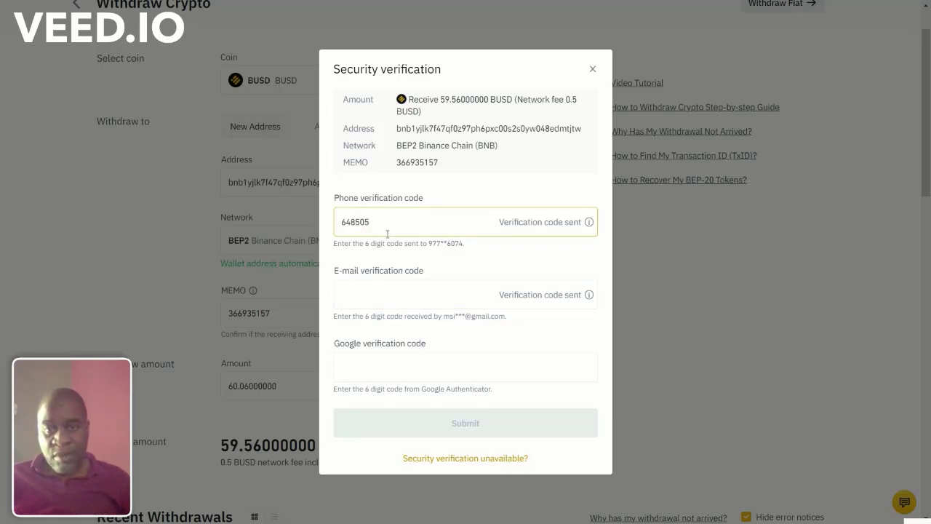
pyautogui.click(379, 303)
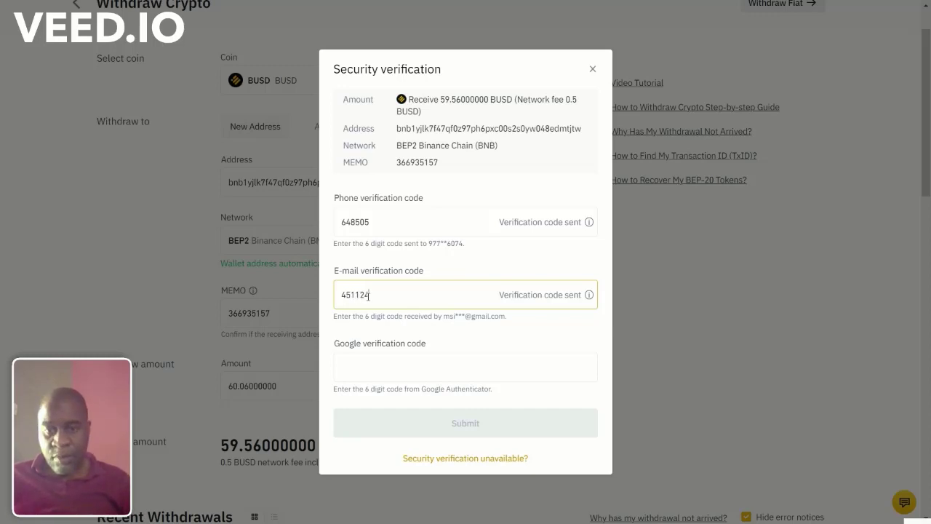
pyautogui.click(386, 370)
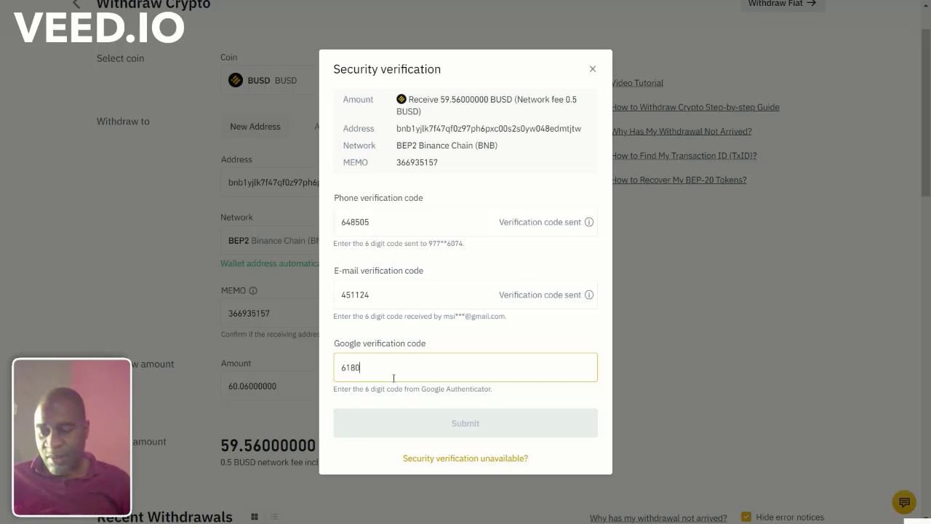
pyautogui.write('91')
pyautogui.click(526, 416)
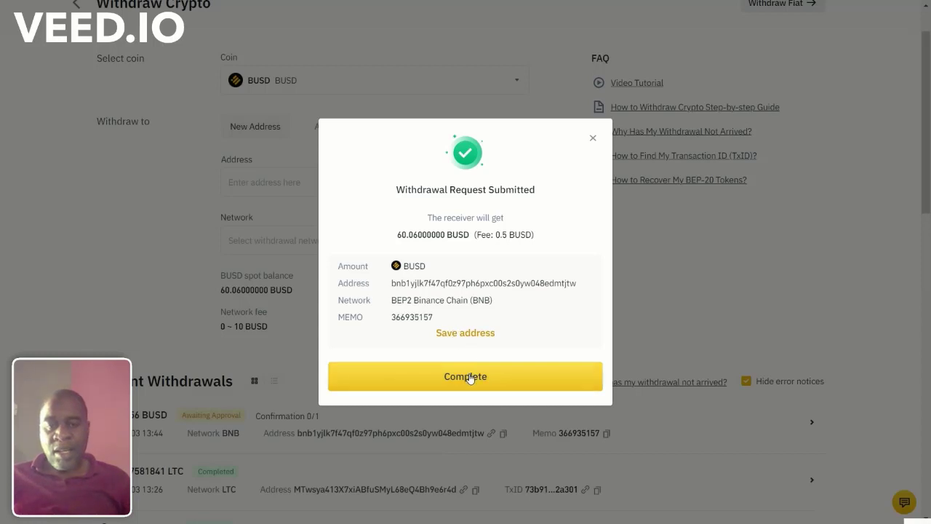
pyautogui.click(468, 377)
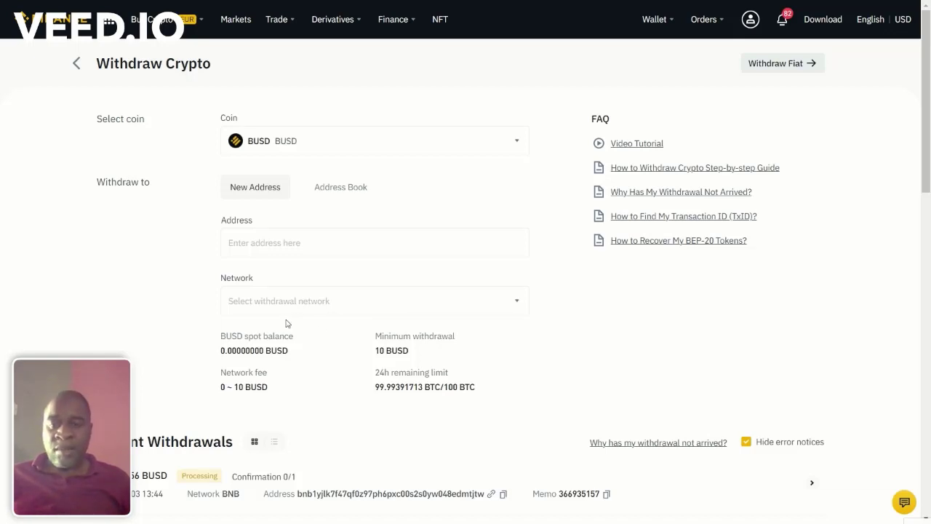
pyautogui.click(76, 63)
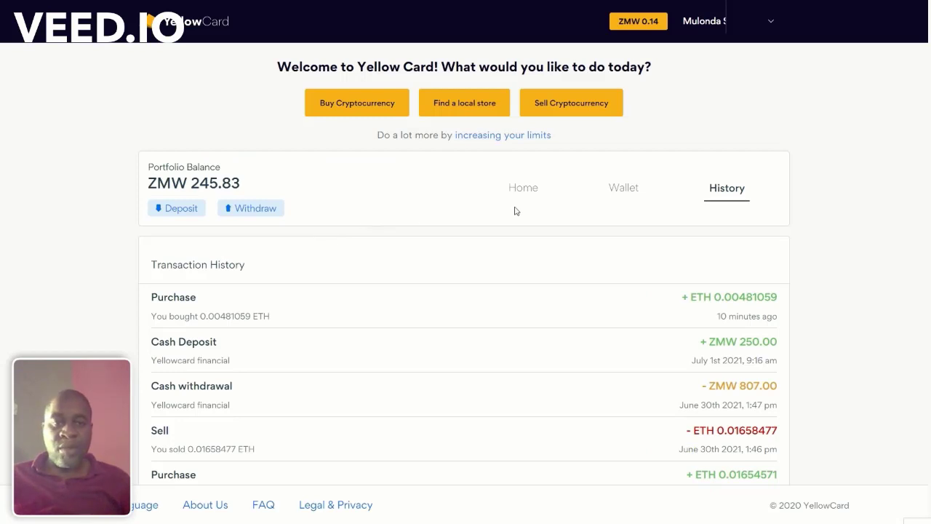
# Step: Copy the Ethereum card's receiving address from the Yellow Card wallet, then close the dialog
pyautogui.click(626, 193)
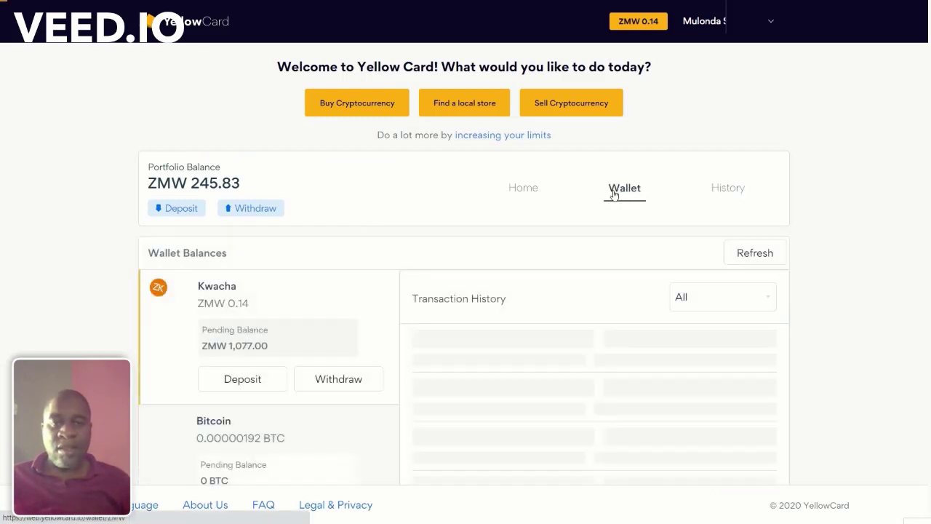
pyautogui.scroll(-4, 332, 327)
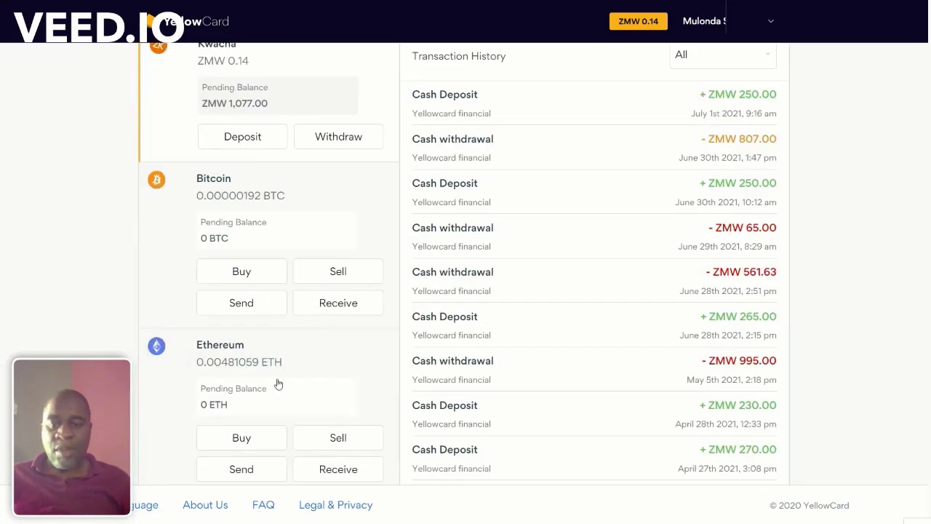
pyautogui.click(344, 471)
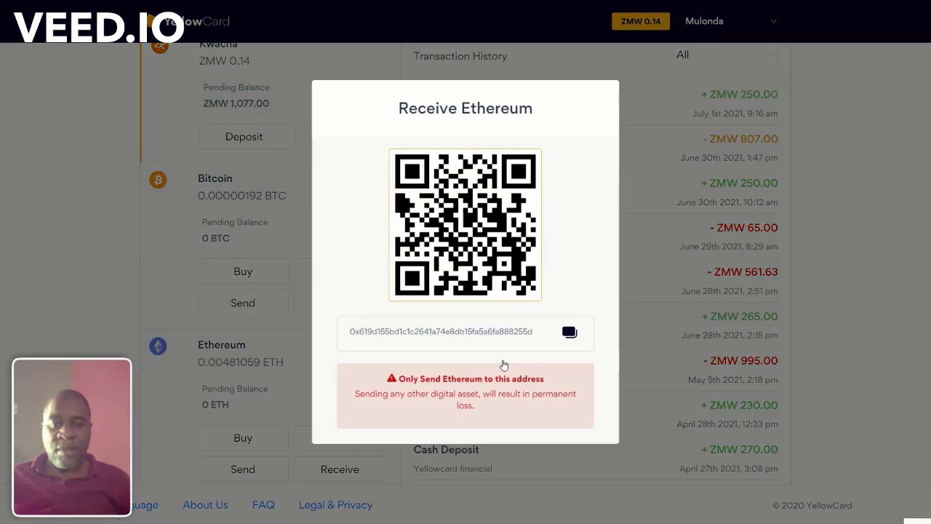
pyautogui.click(568, 332)
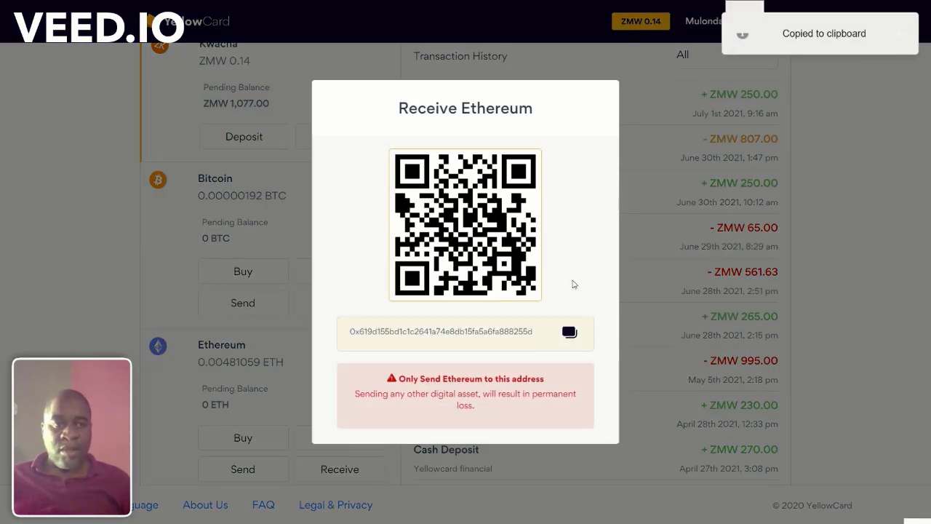
pyautogui.click(45, 296)
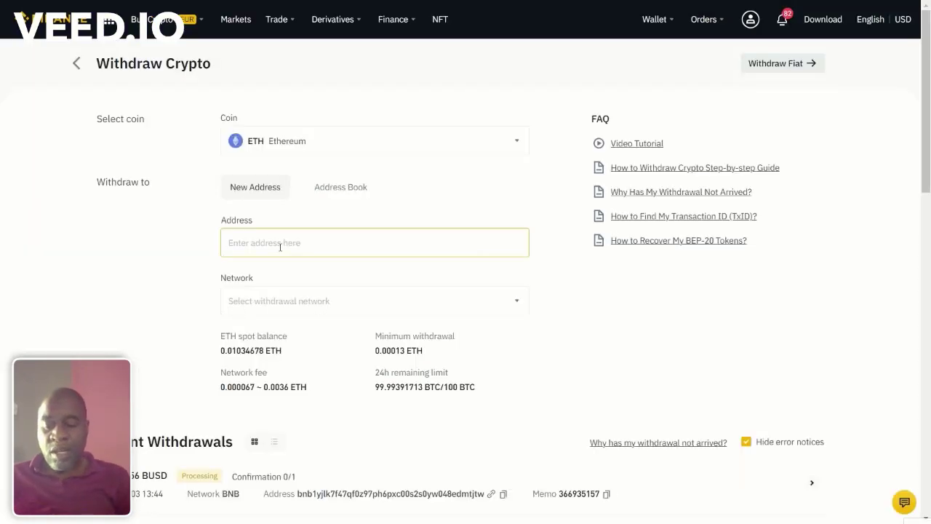
# Step: Paste the Yellow Card address, choose the ERC20 network and fill in the full 0.01034678 ETH
pyautogui.hotkey('ctrl', 'v')
pyautogui.press('Tab')
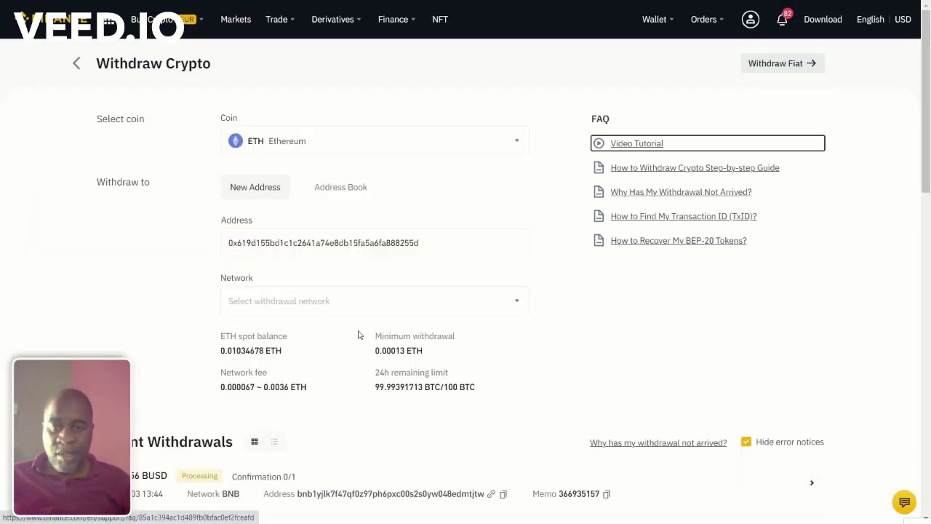
pyautogui.click(400, 313)
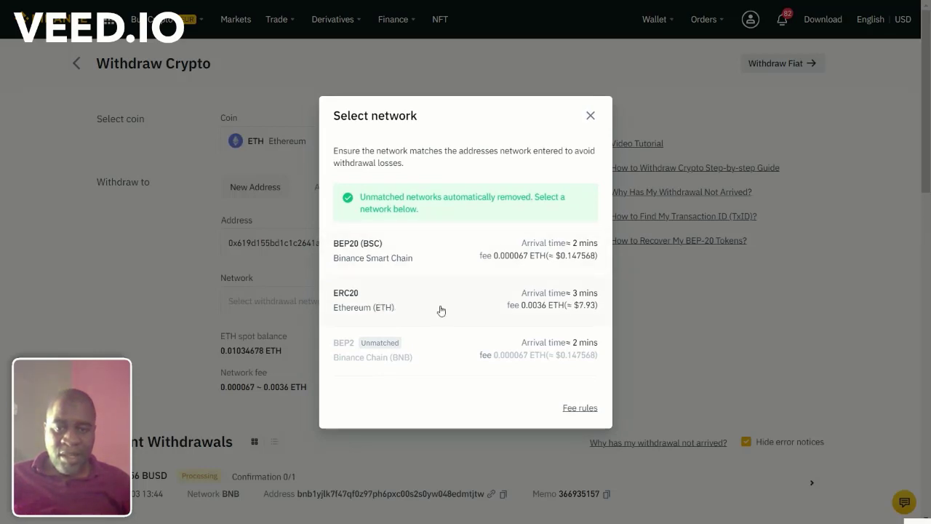
pyautogui.click(420, 309)
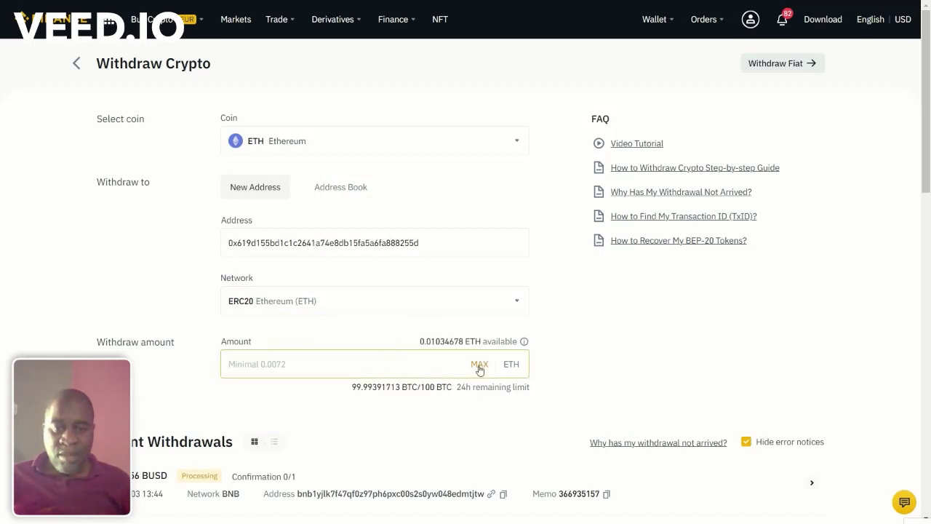
pyautogui.click(479, 366)
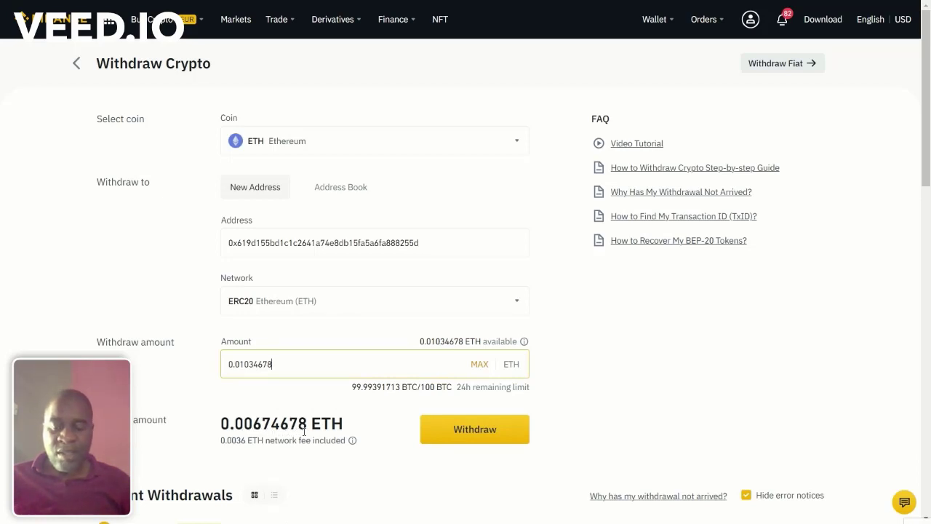
# Step: Submit and confirm the ETH withdrawal, requesting phone and e-mail verification codes
pyautogui.click(474, 432)
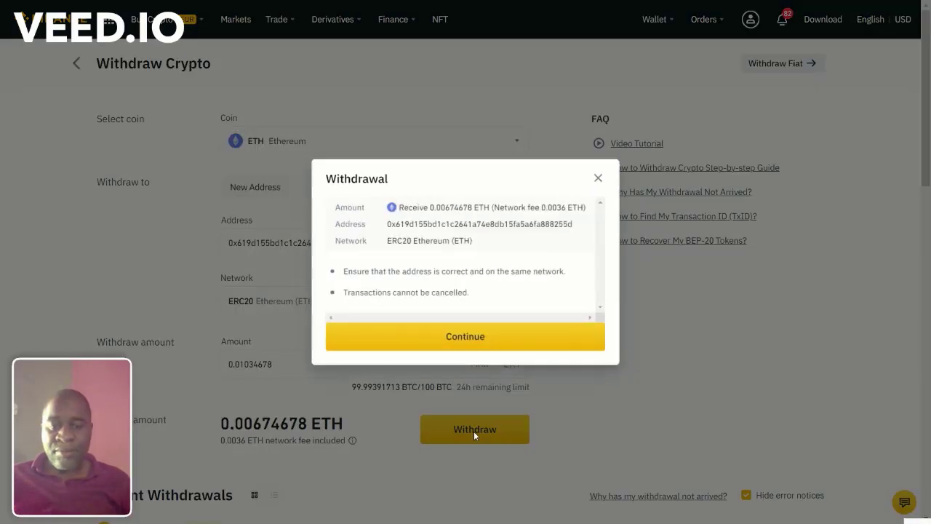
pyautogui.click(475, 349)
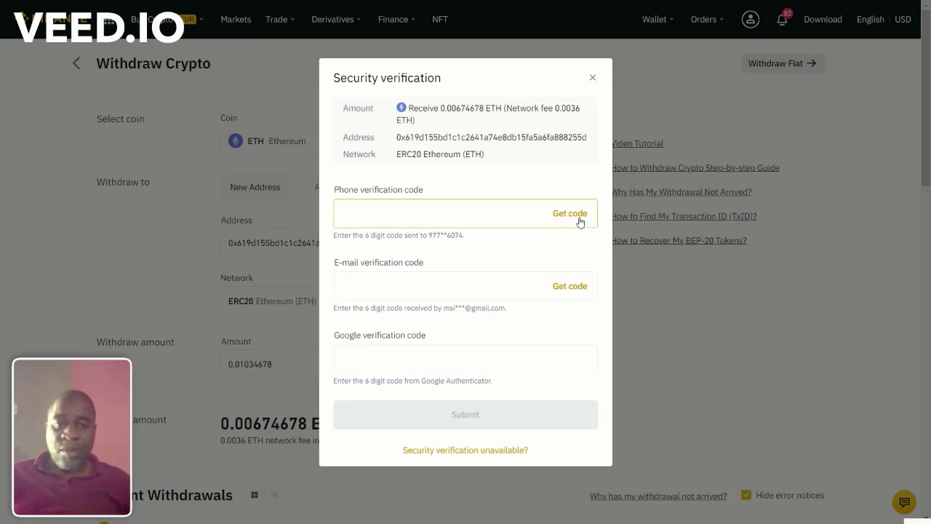
pyautogui.click(571, 288)
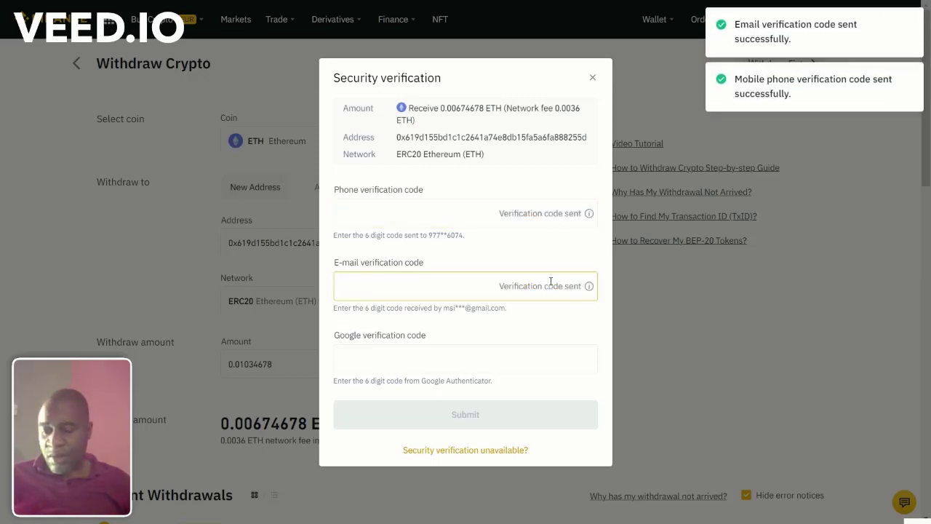